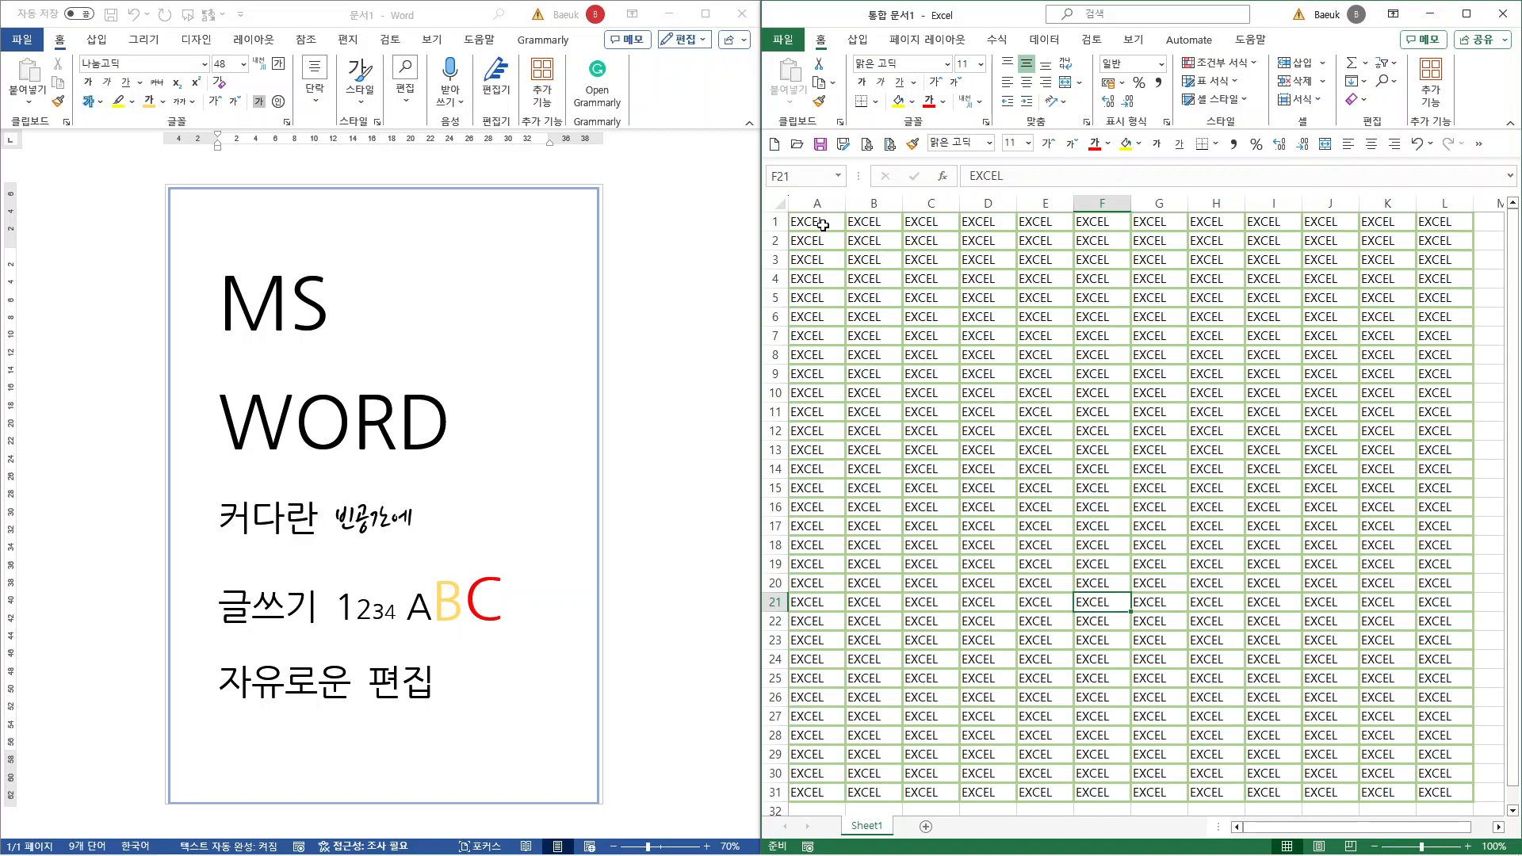
# Minimize the sample Word document to bring up the official letter 워드로 작성하는 공문 and enlarge its view to 90%.
pyautogui.click(823, 225)
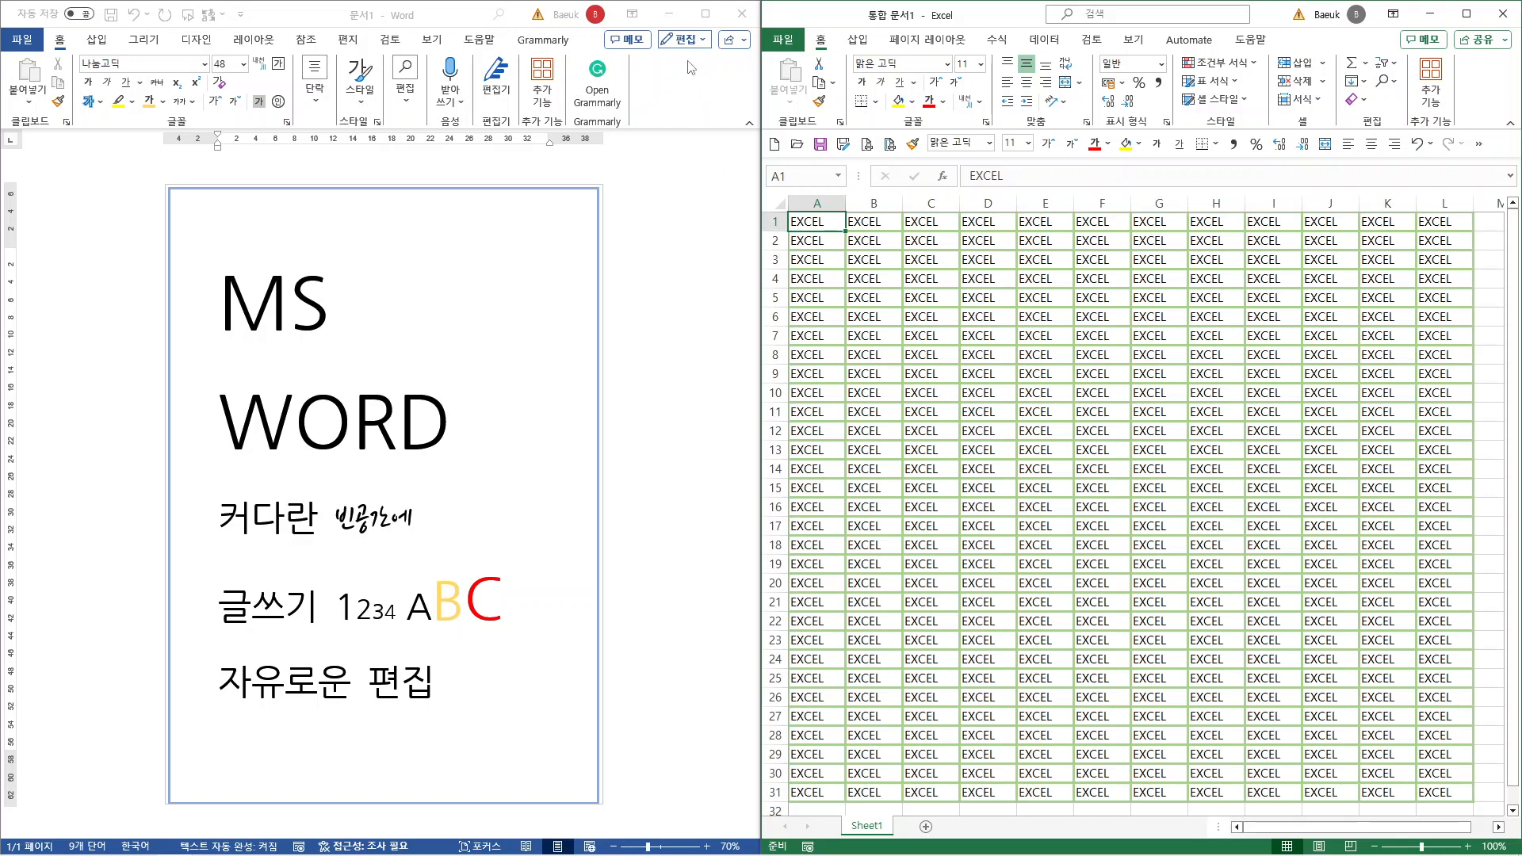
pyautogui.click(671, 15)
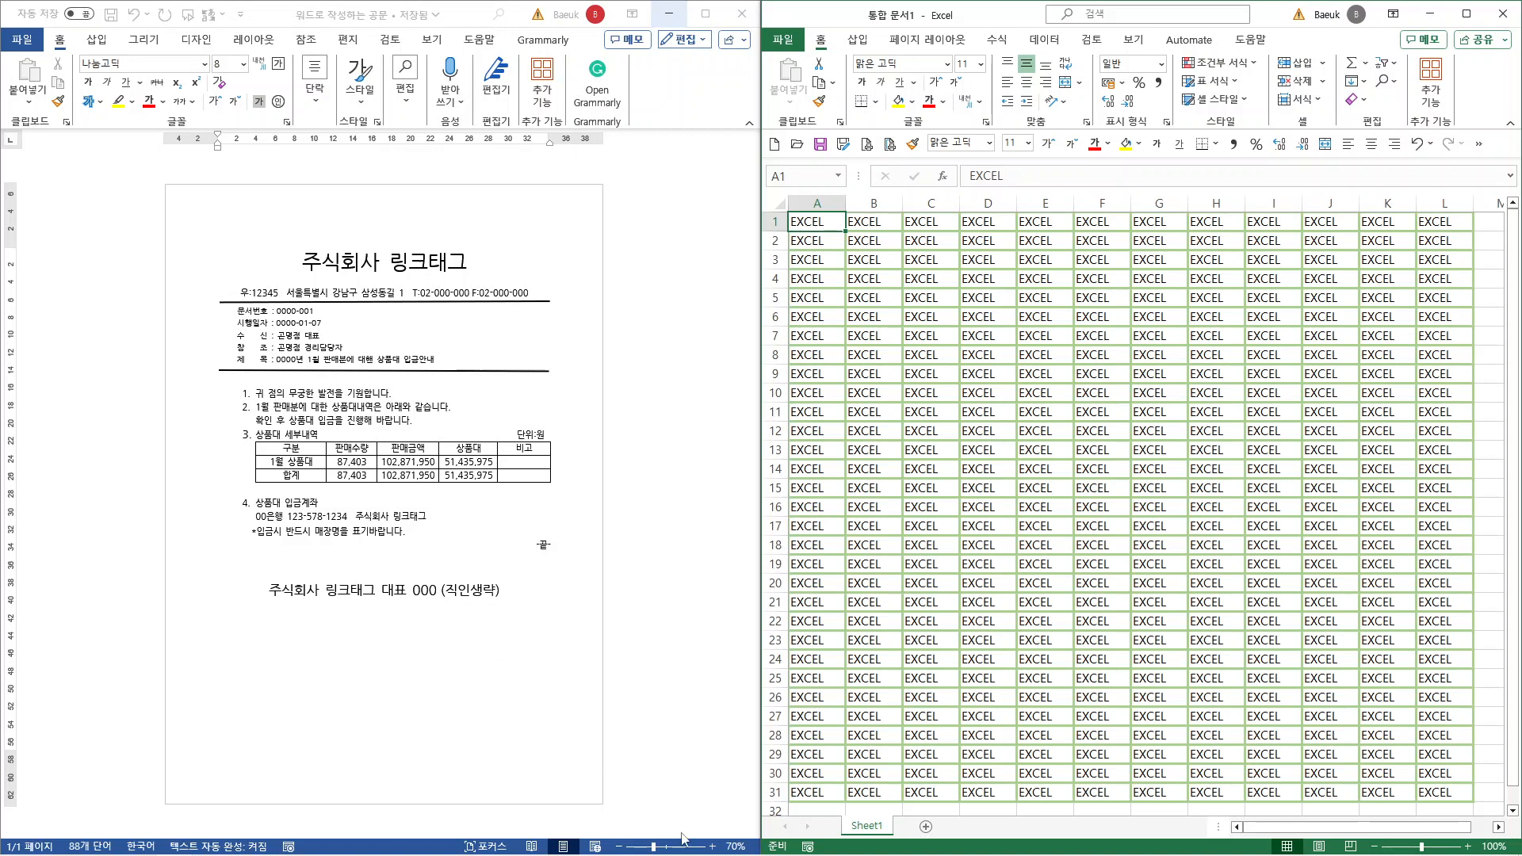
pyautogui.click(714, 848)
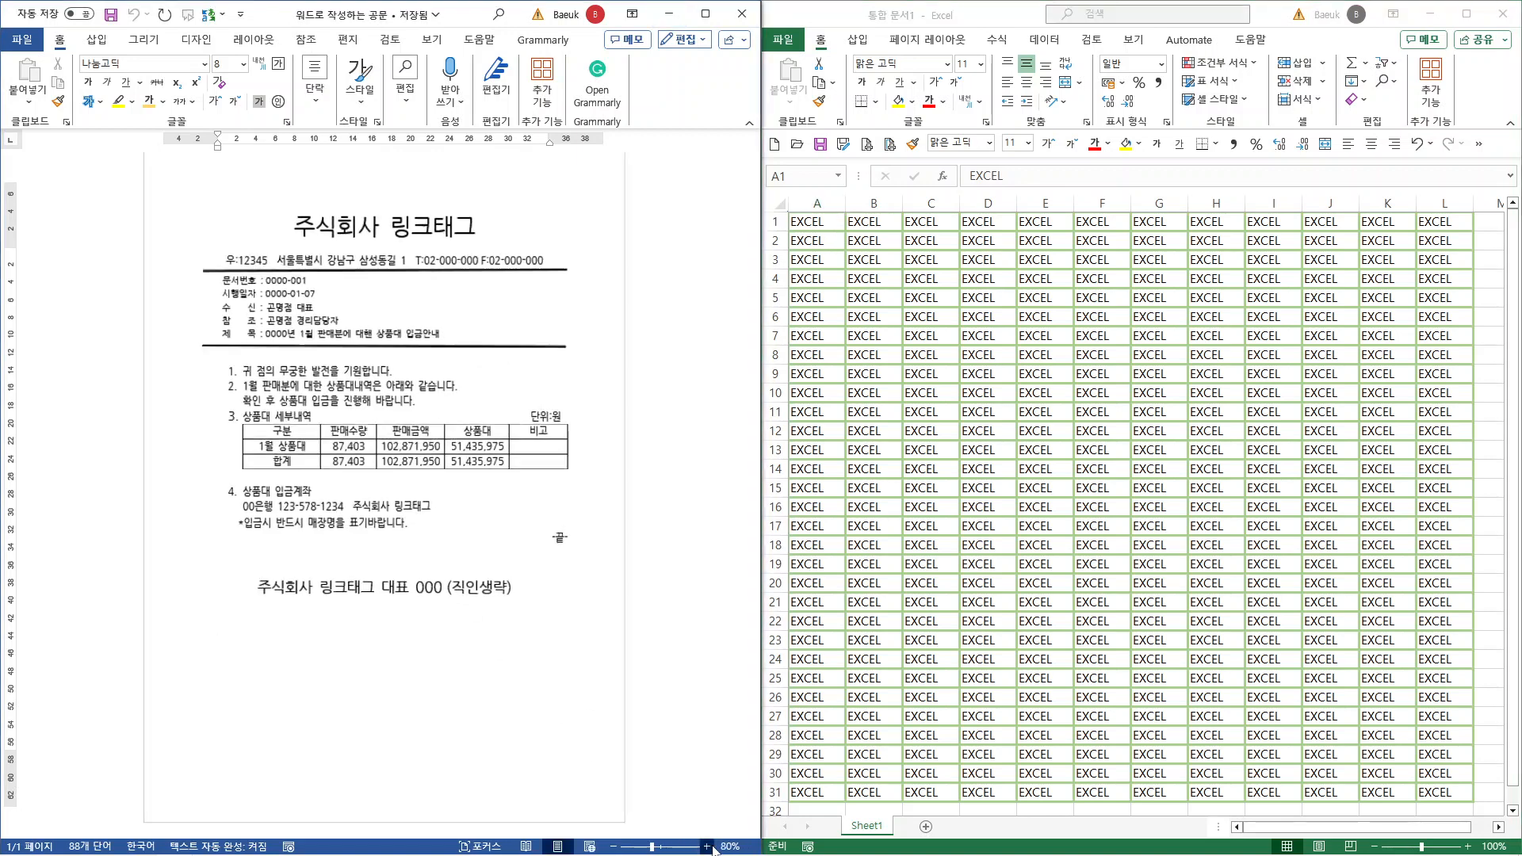
pyautogui.click(714, 848)
pyautogui.scroll(2, 407, 426)
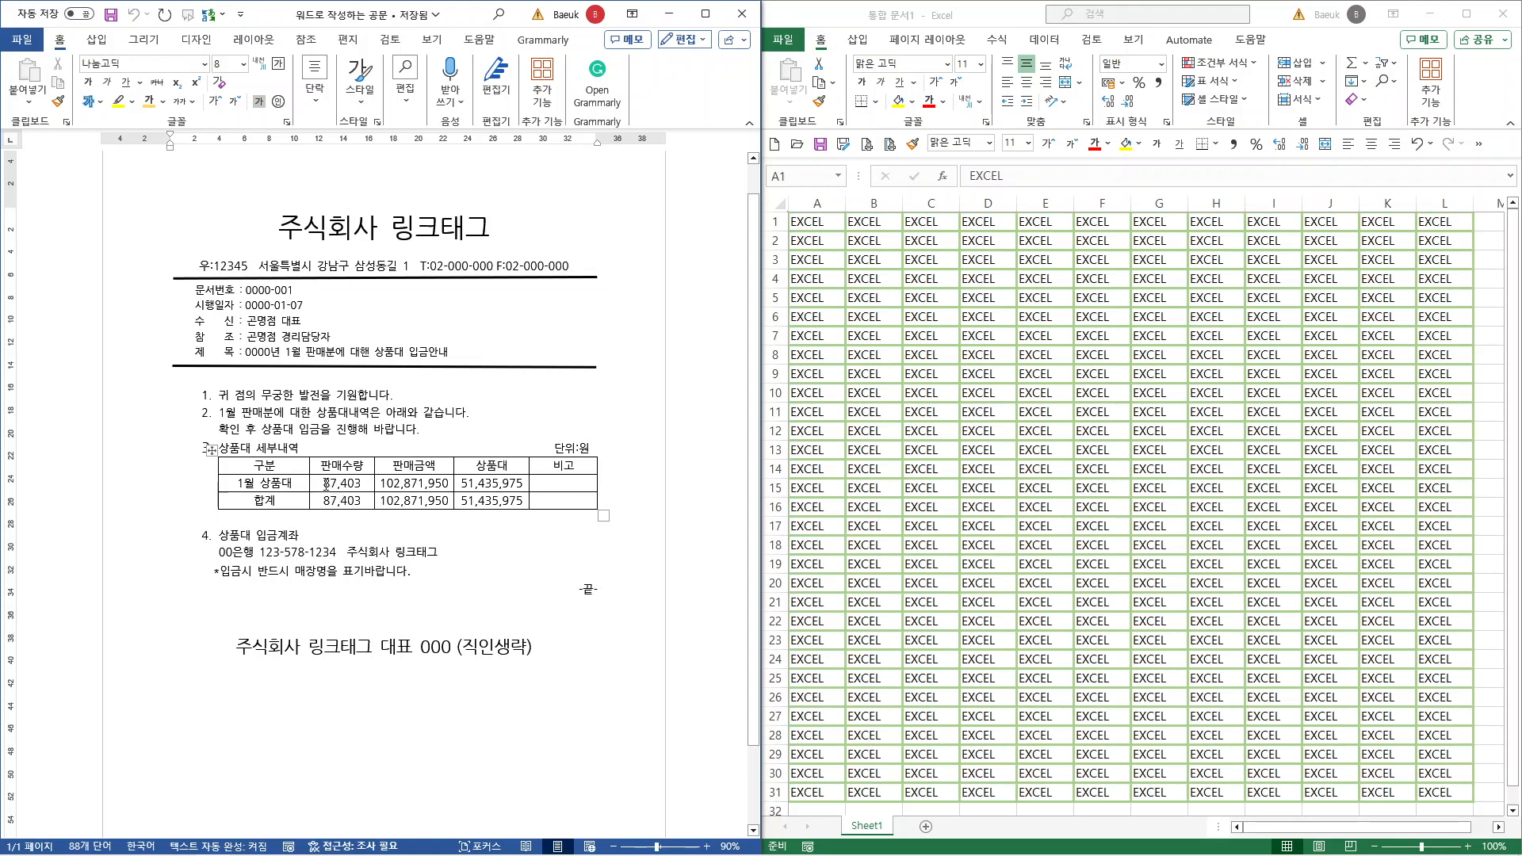
# Highlight in yellow the 판매수량, 판매금액 and 상품대 figures in the table's 1월 상품대 and 합계 rows.
pyautogui.moveTo(321, 484); pyautogui.dragTo(449, 482)
pyautogui.click(426, 531)
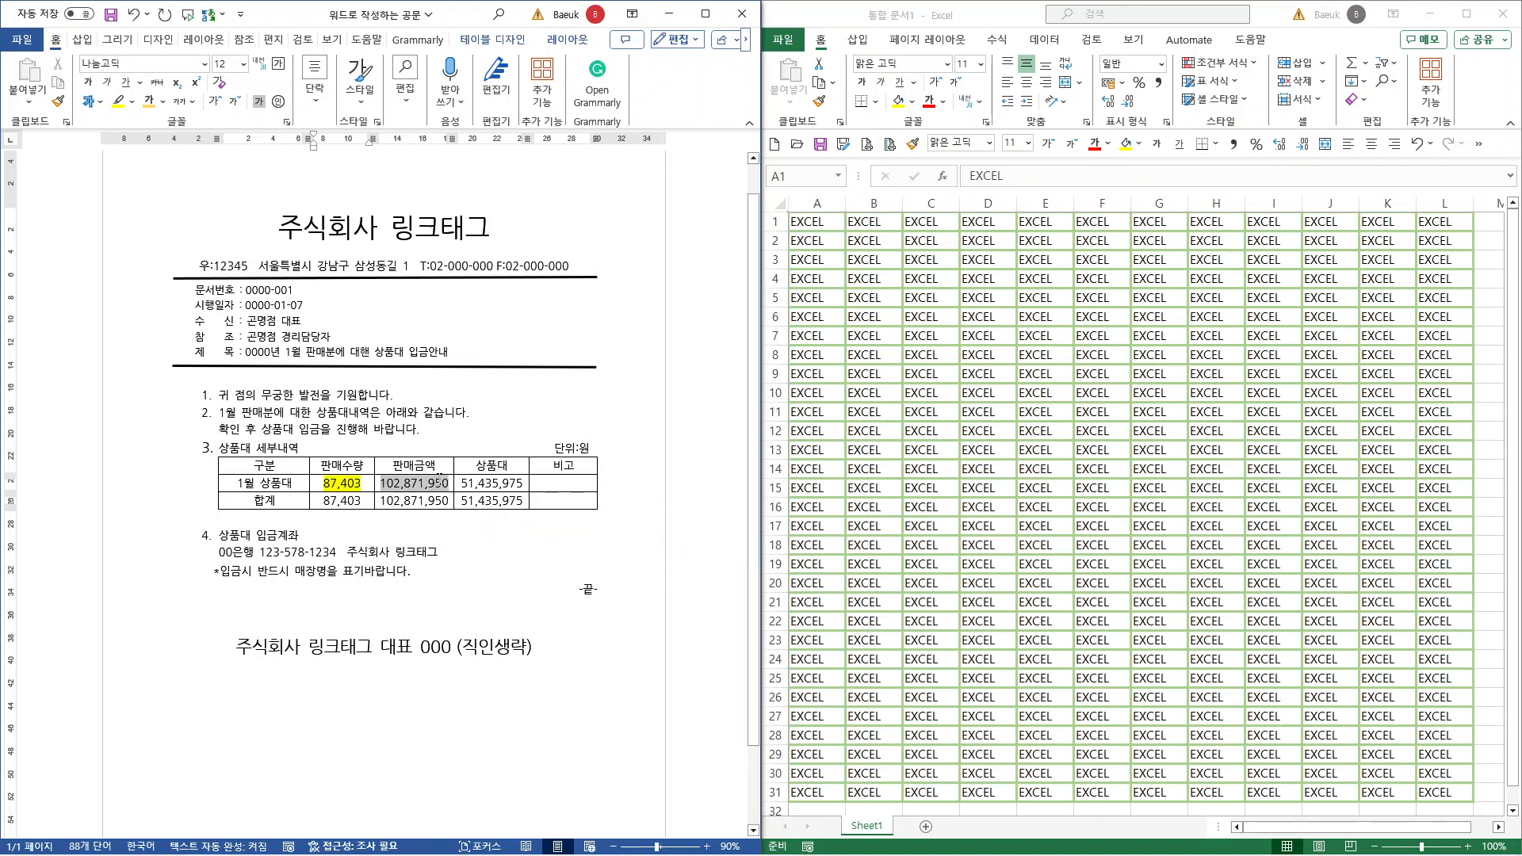
pyautogui.click(505, 536)
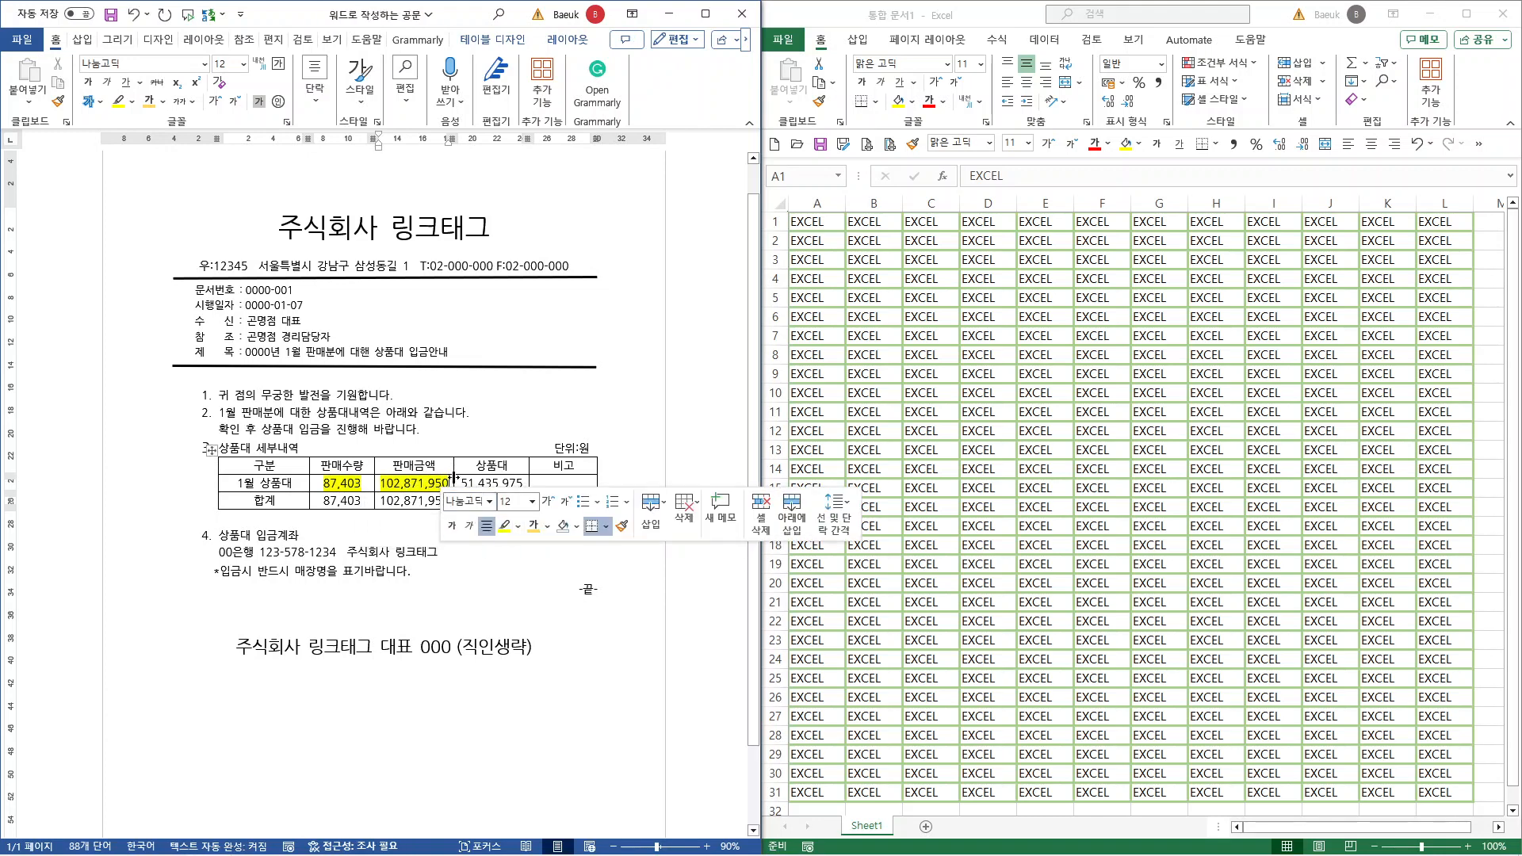
pyautogui.moveTo(460, 484); pyautogui.dragTo(524, 484)
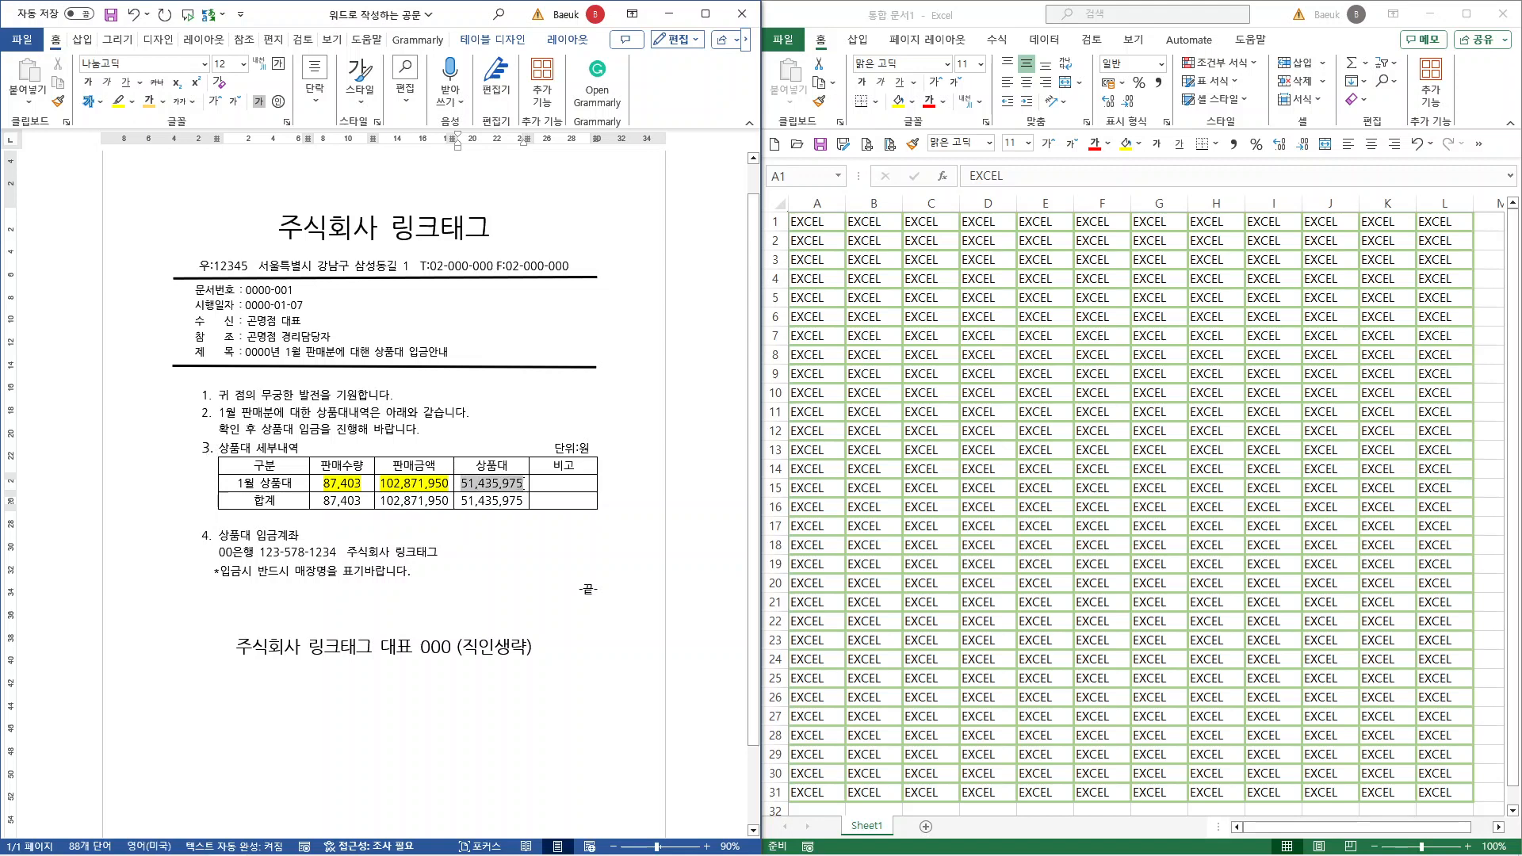
pyautogui.click(584, 530)
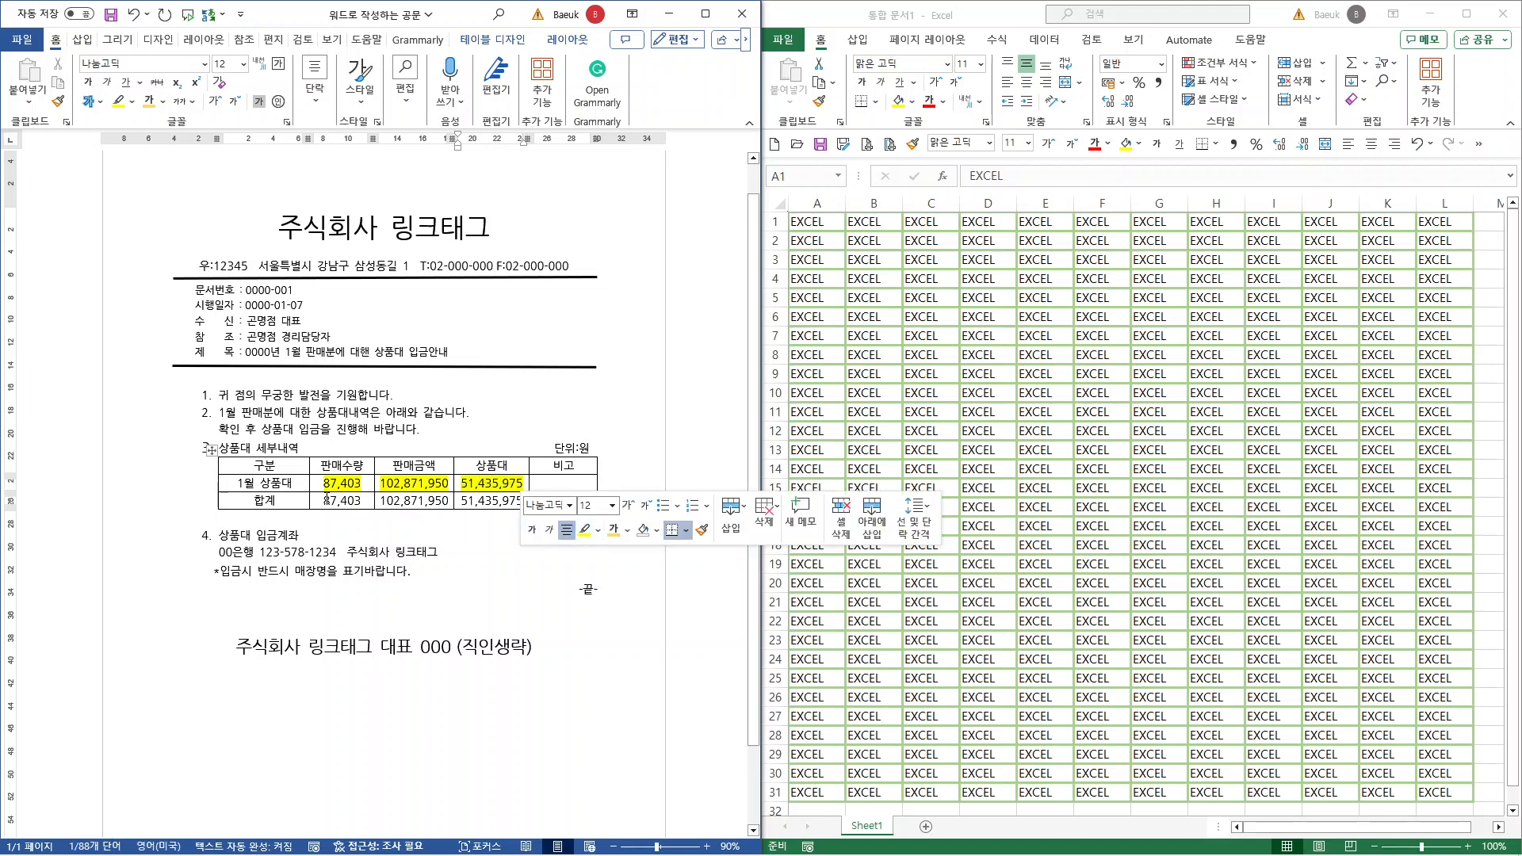
pyautogui.moveTo(321, 500); pyautogui.dragTo(492, 501)
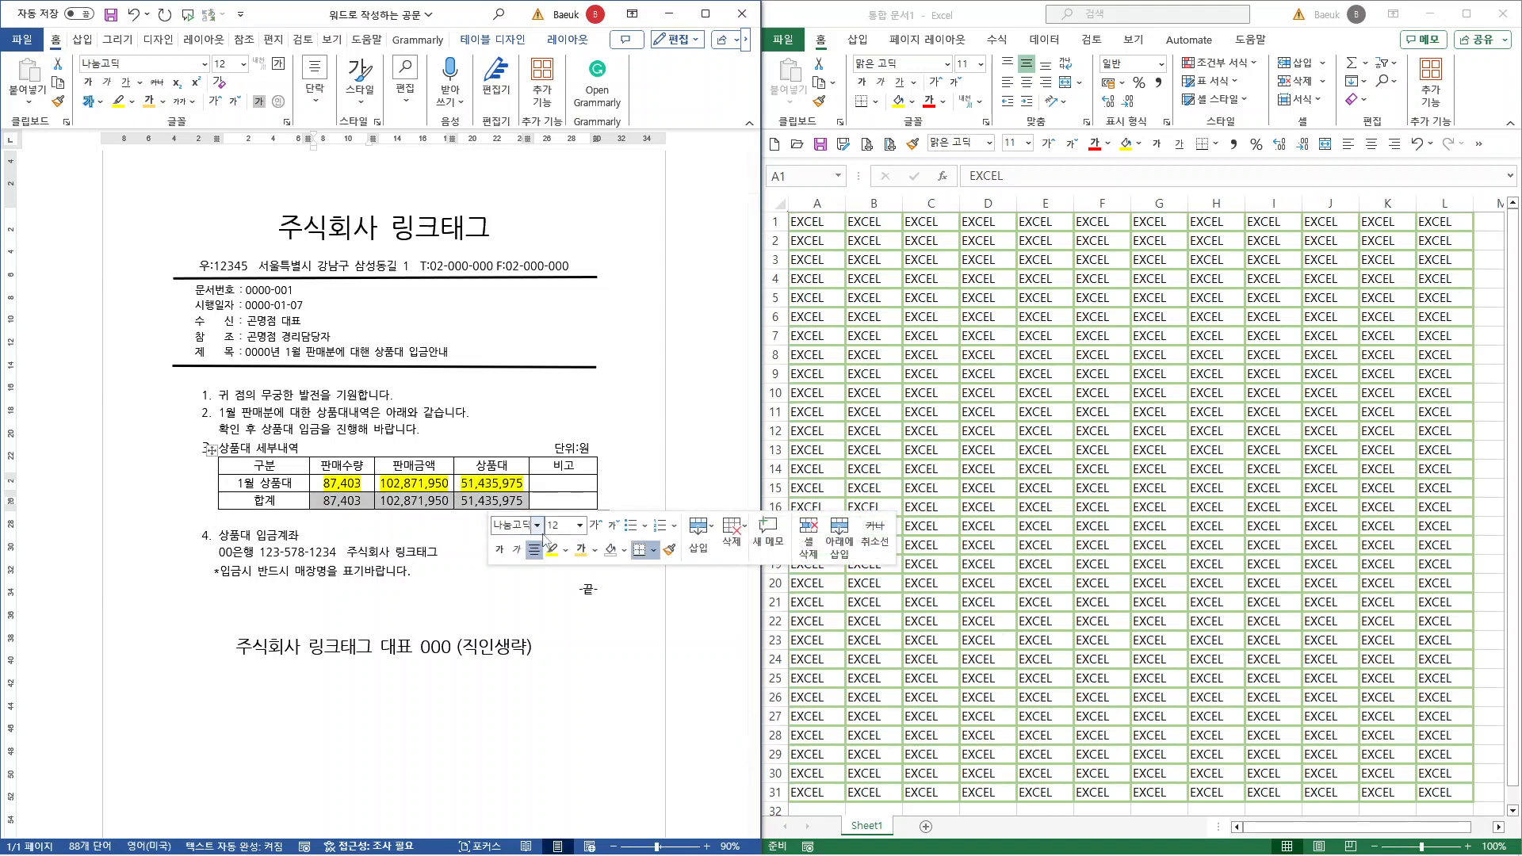
pyautogui.click(552, 550)
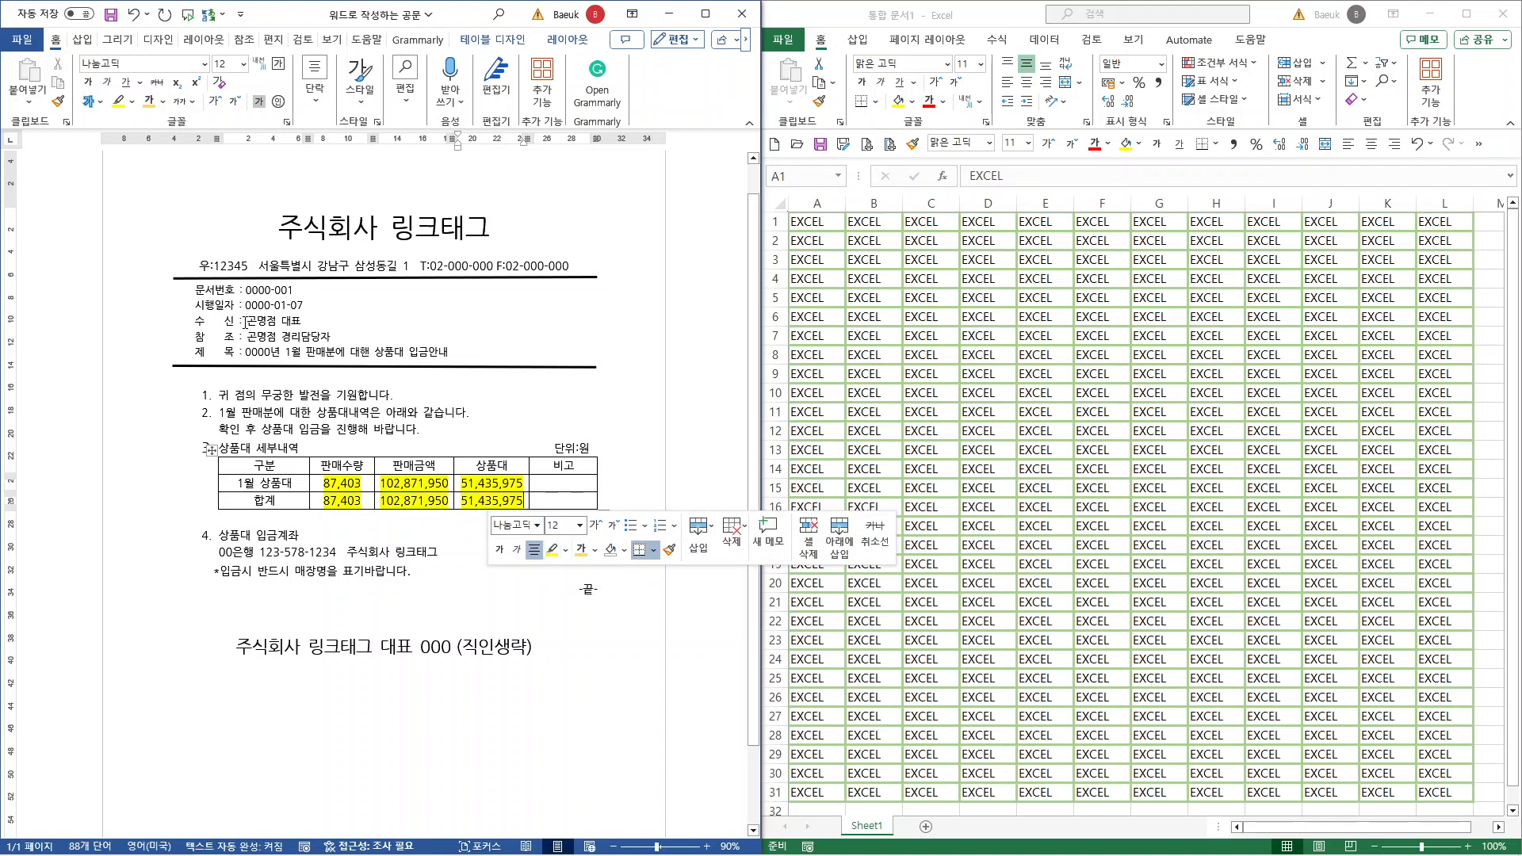
# Highlight the branch name 곤명점 in yellow on the letter's 수신 and 참조 lines.
pyautogui.moveTo(247, 321); pyautogui.dragTo(280, 326)
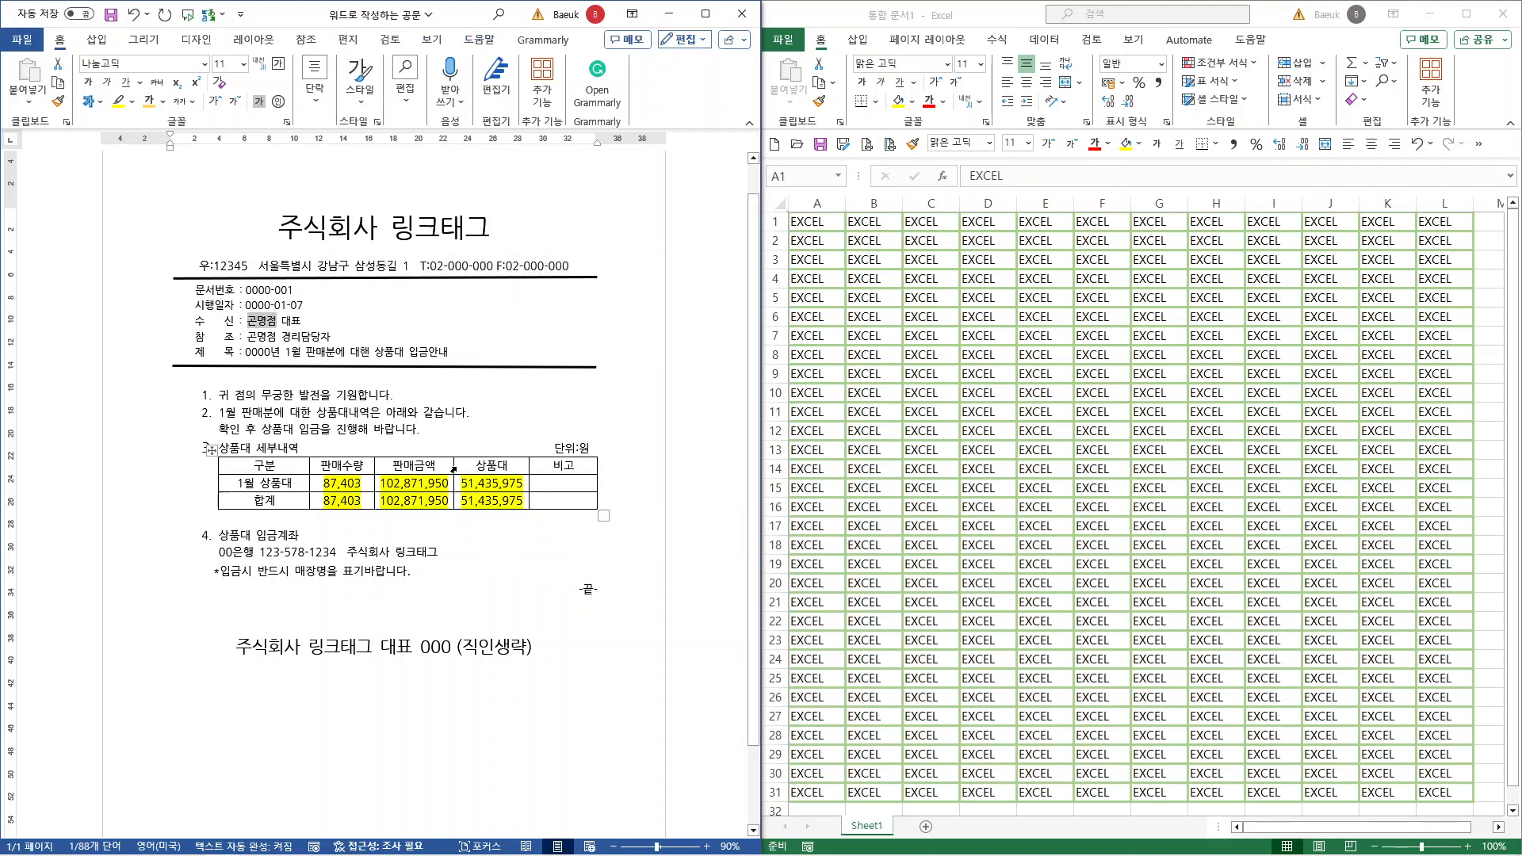
pyautogui.rightClick(266, 324)
pyautogui.click(328, 295)
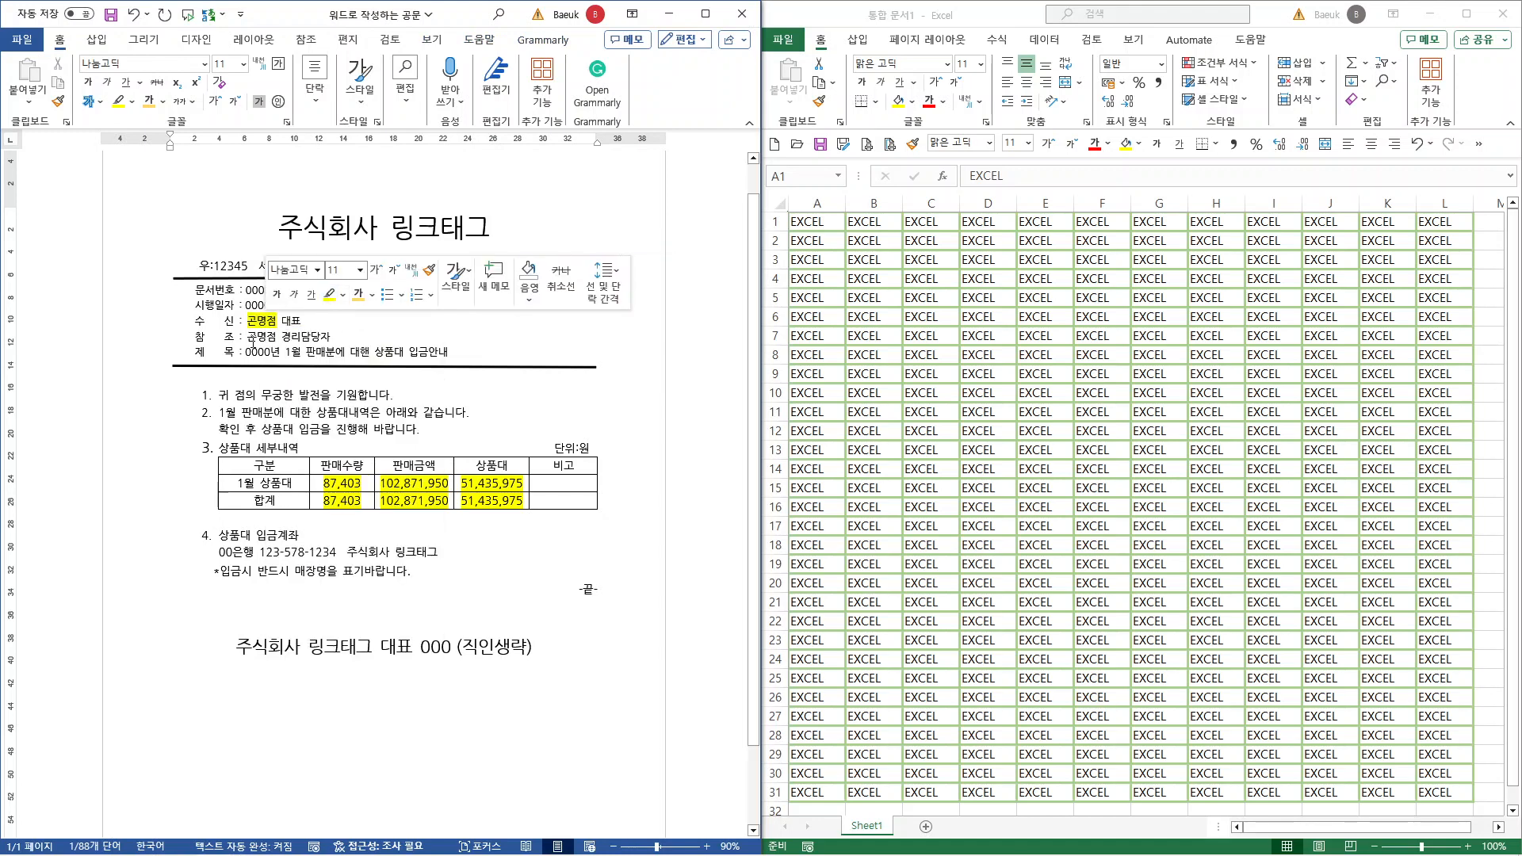
pyautogui.moveTo(250, 338); pyautogui.dragTo(277, 339)
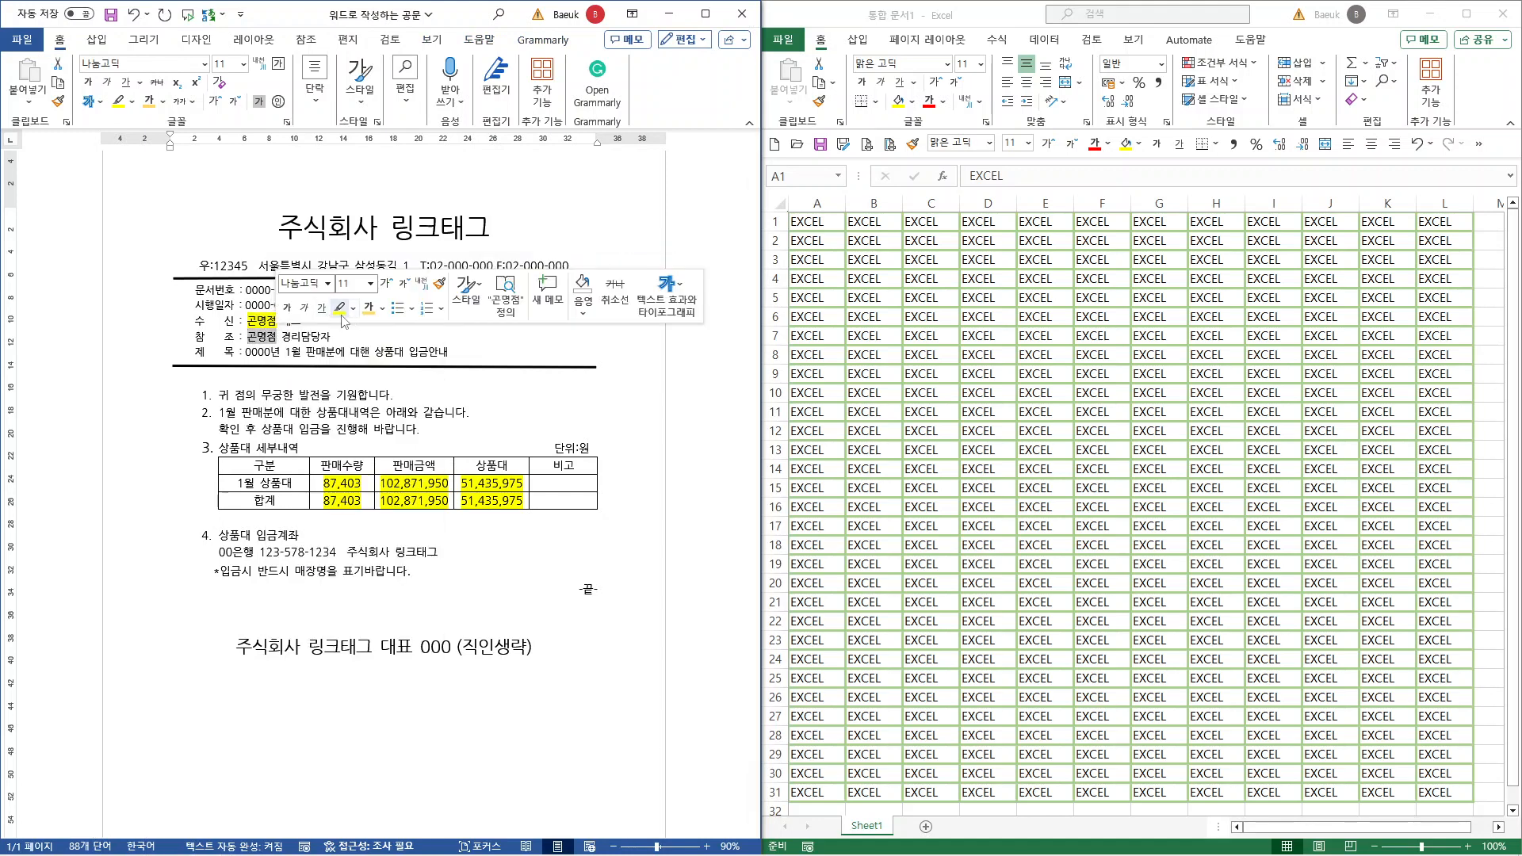
pyautogui.click(342, 313)
pyautogui.click(553, 419)
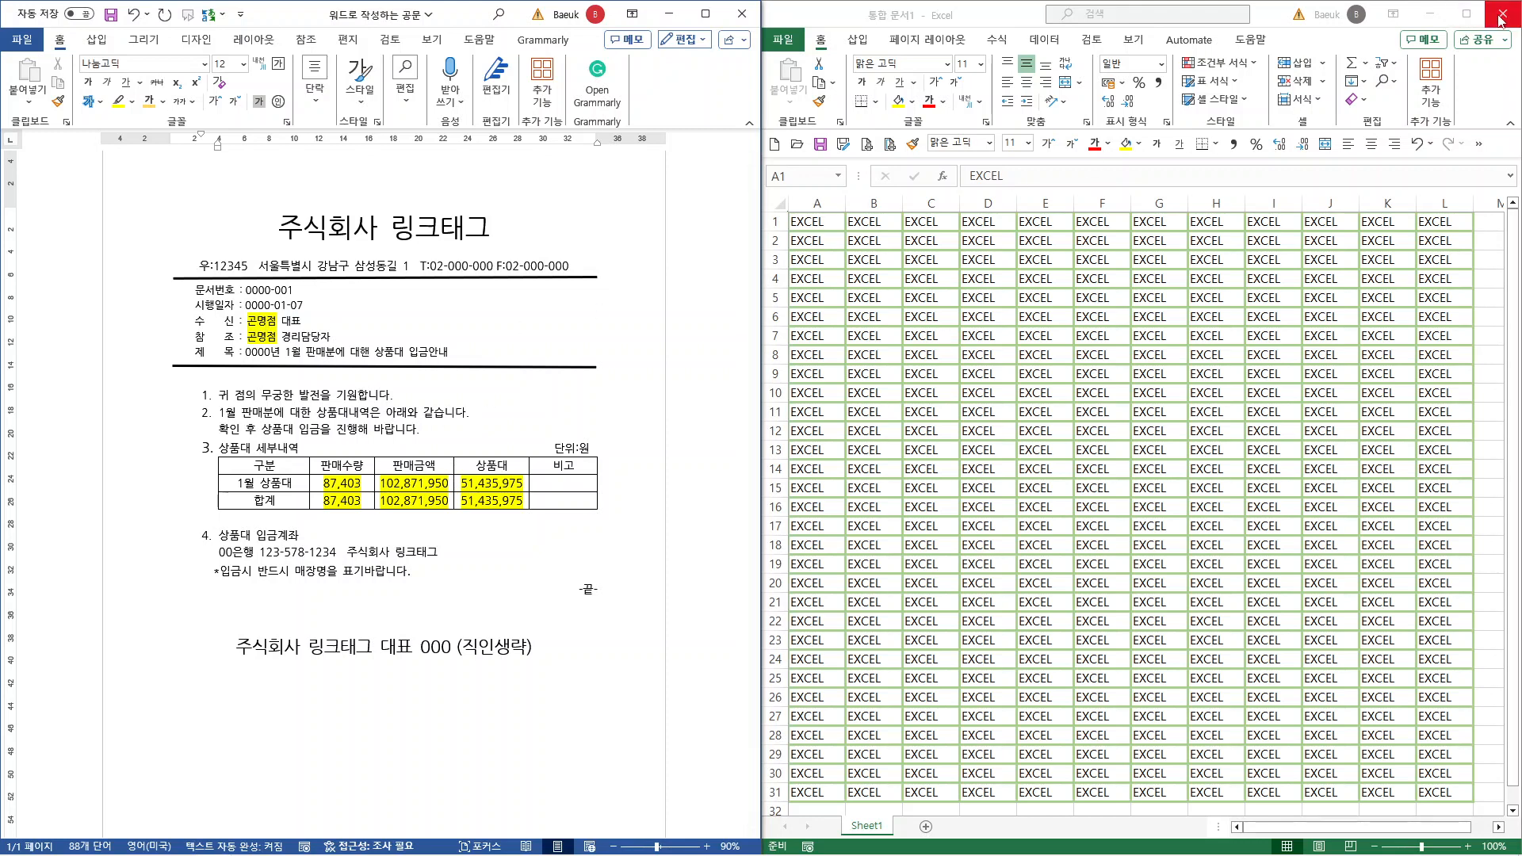
# Switch to the Excel letter behind the sample workbook and set the 구분자 입력 cell K13 to 2.
pyautogui.click(1427, 14)
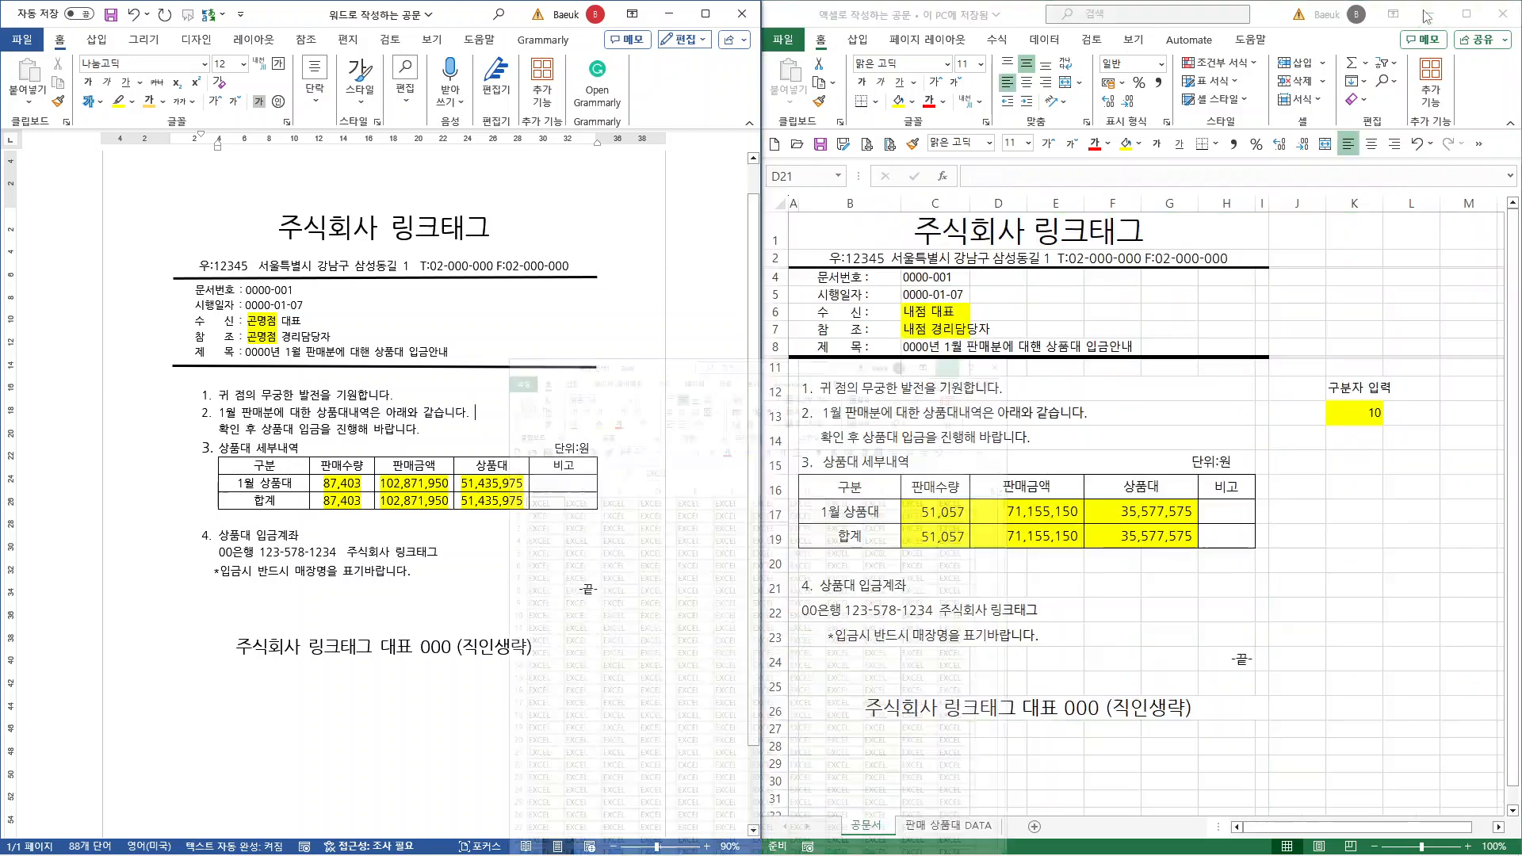
pyautogui.click(1350, 412)
pyautogui.write('2')
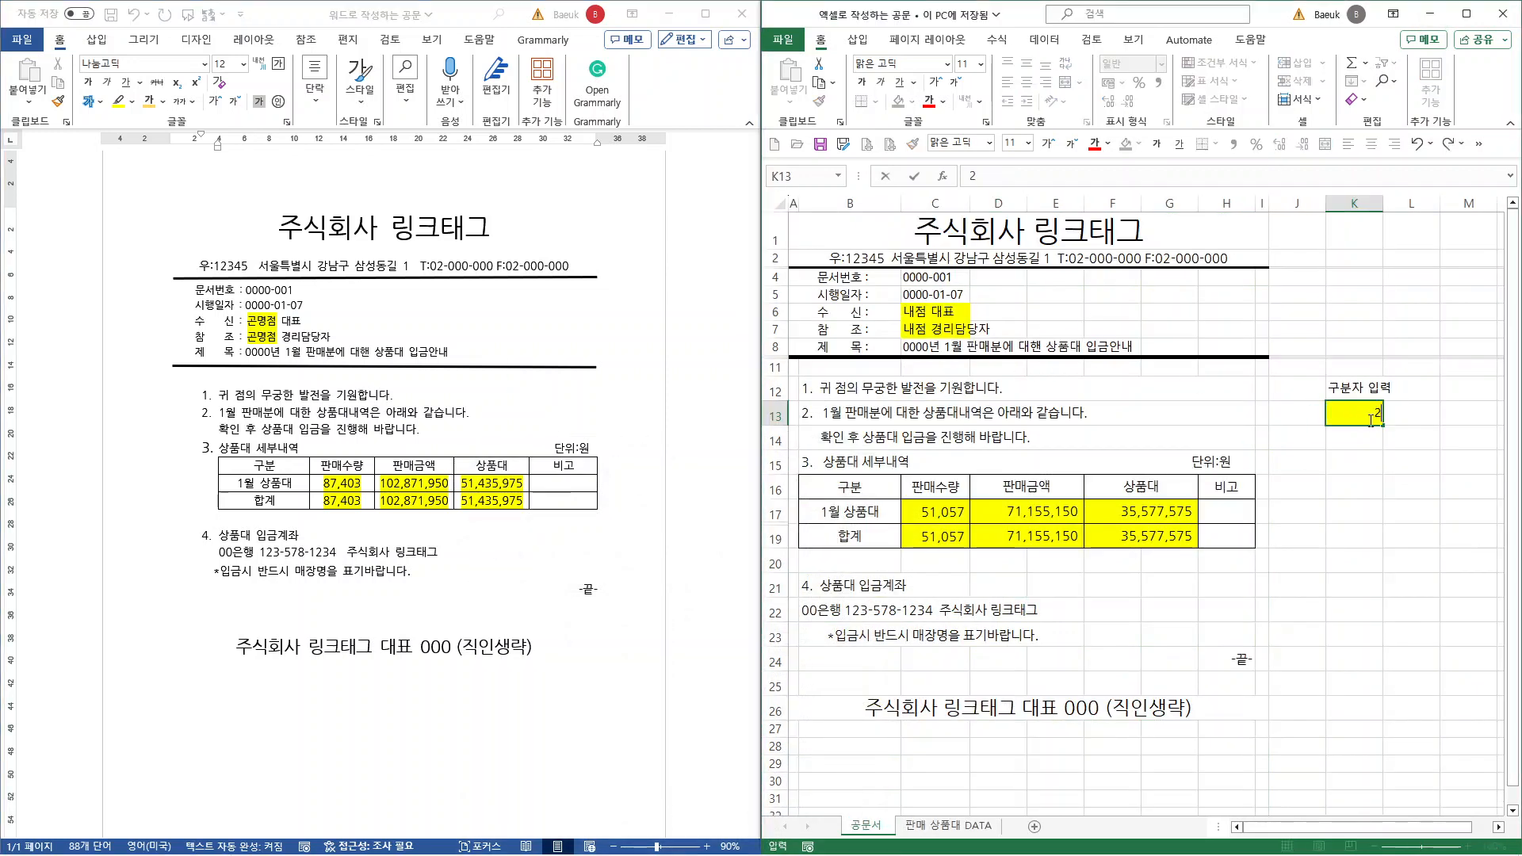
pyautogui.press('Return')
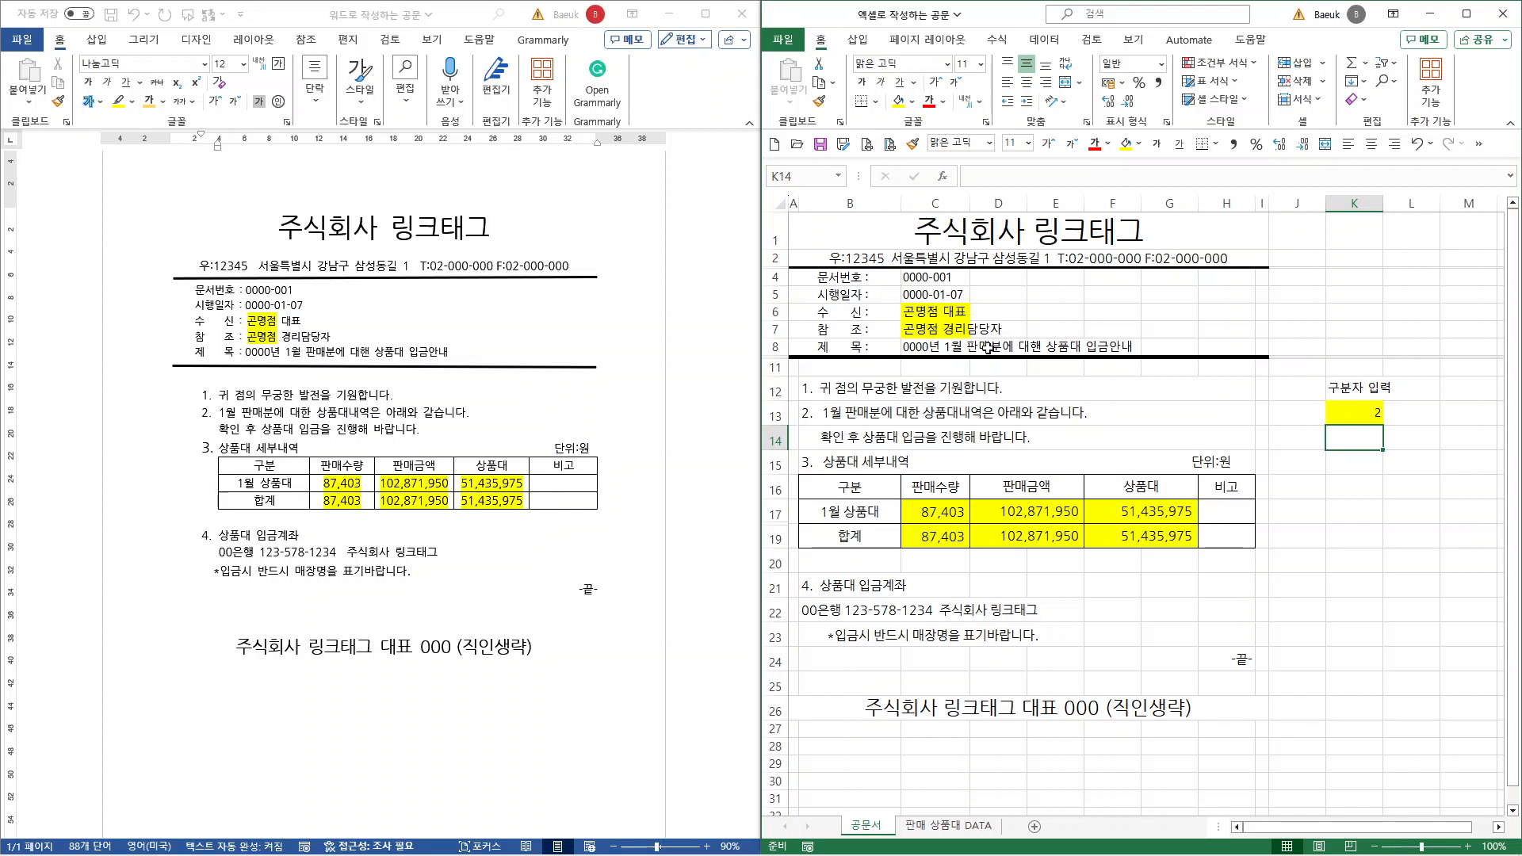
# Clear the 구분자 입력 value from cell K13 on the 공문서 sheet.
pyautogui.click(1380, 413)
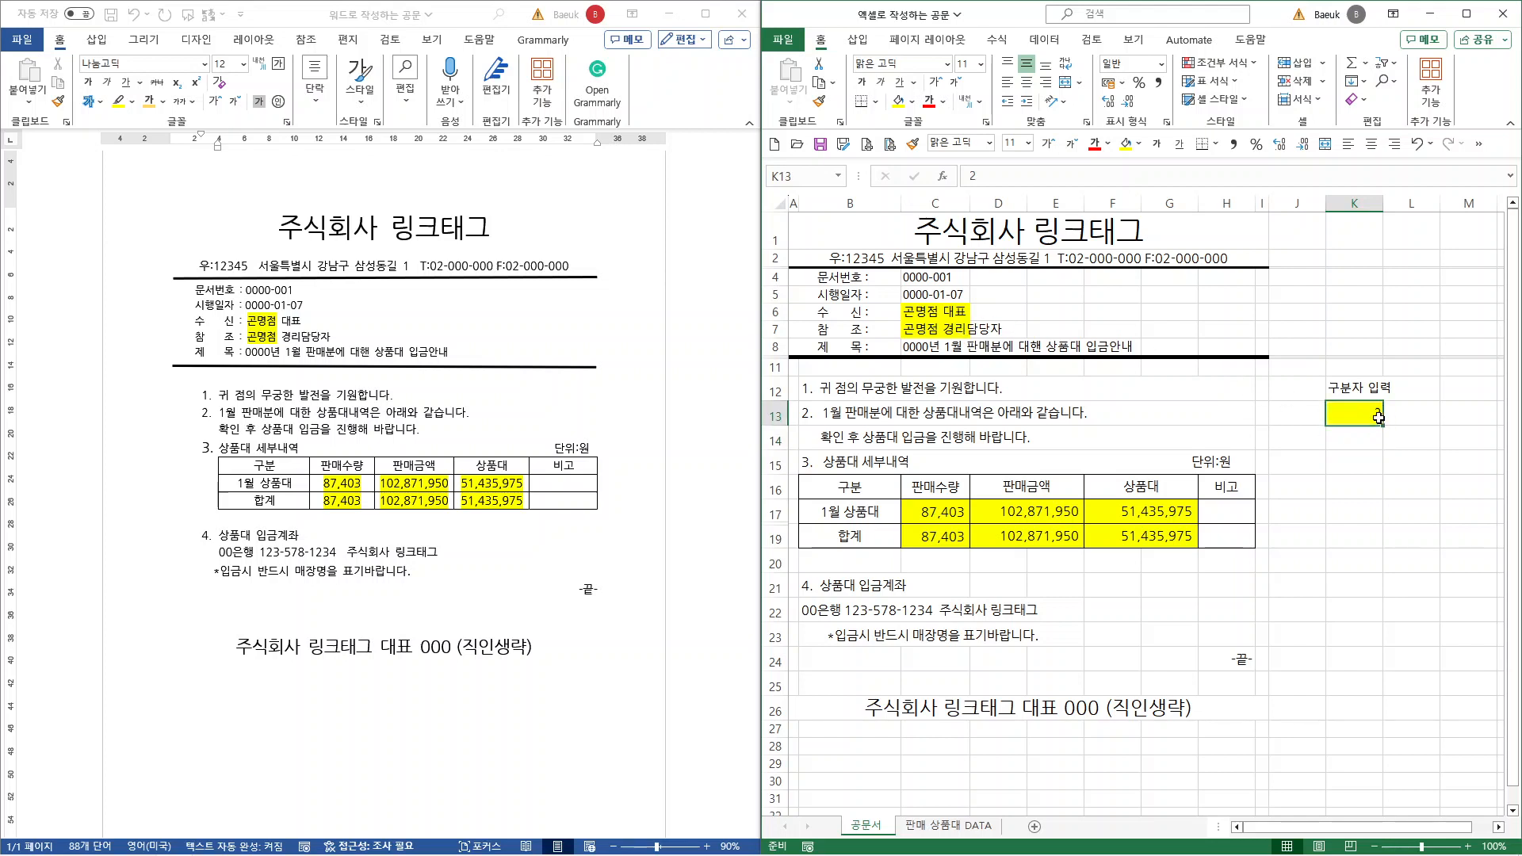
pyautogui.press('Delete')
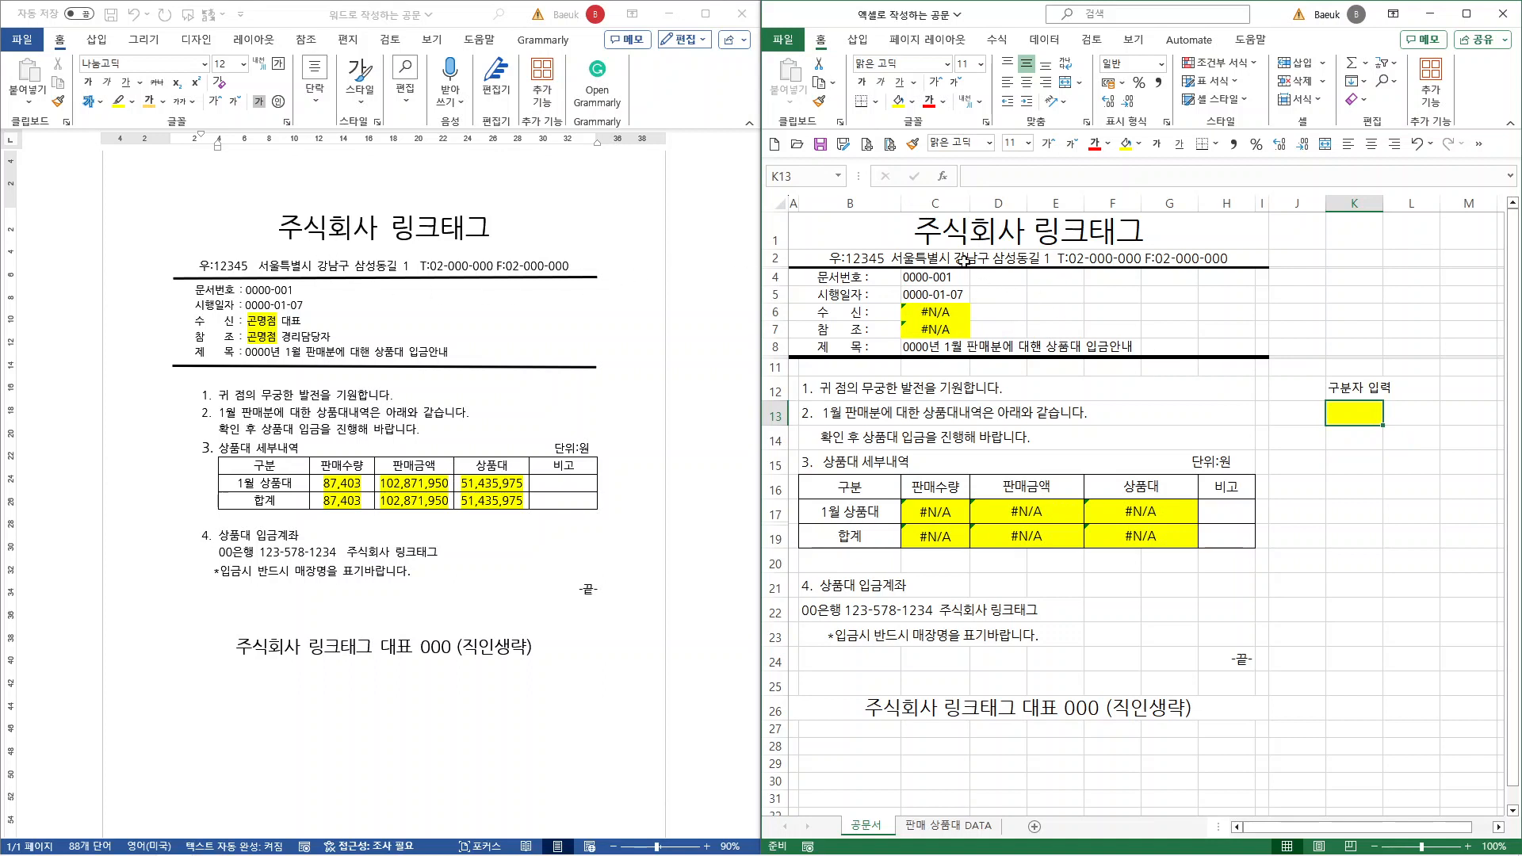
pyautogui.click(1348, 480)
pyautogui.click(1289, 484)
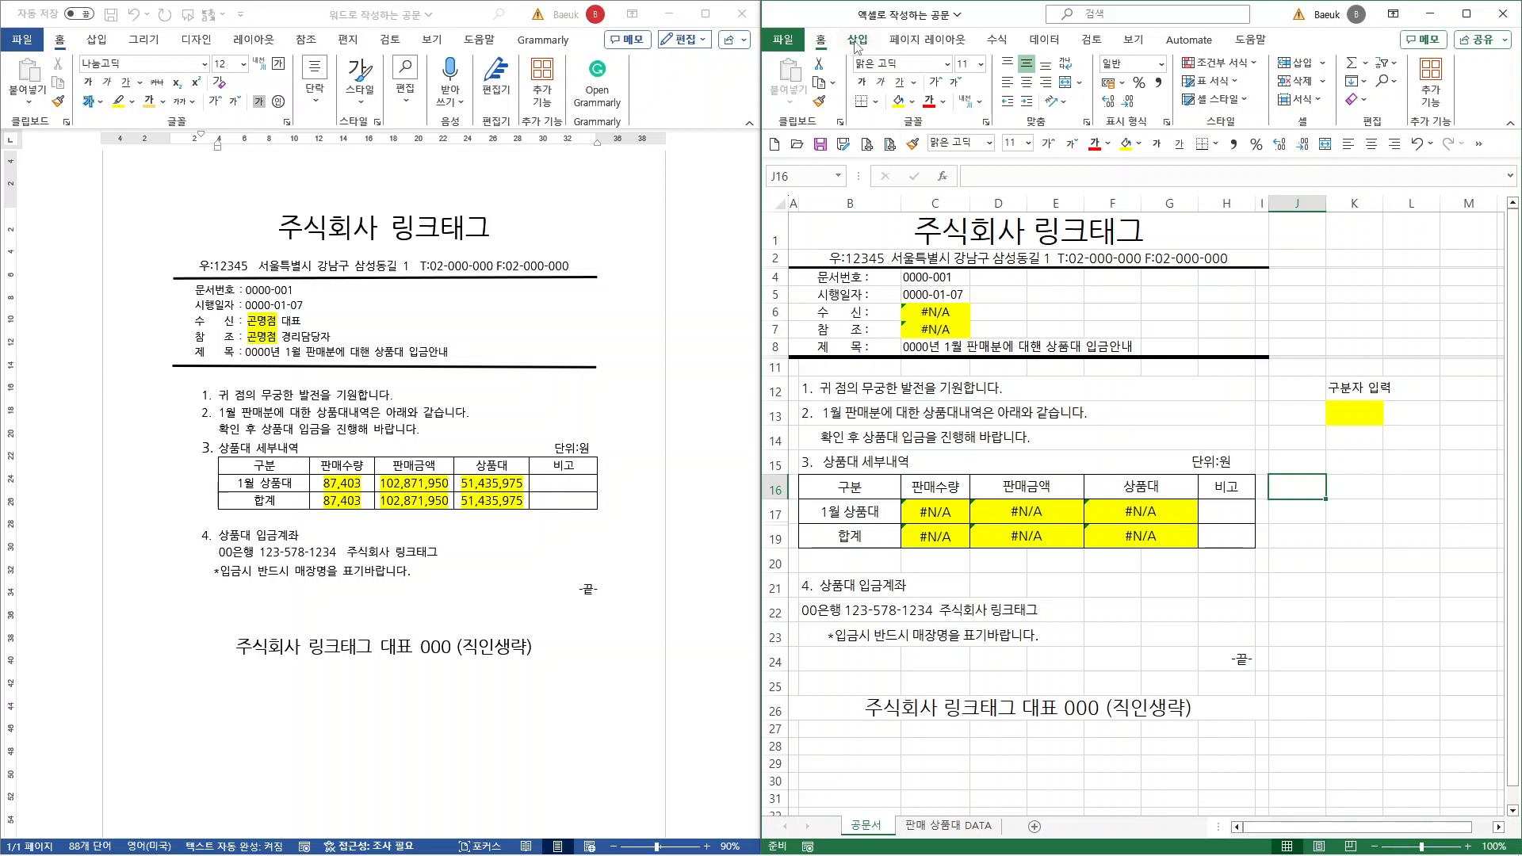
# Check the print preview of the 공문서 sheet, then examine the columns along row 11 within the print boundary.
pyautogui.click(866, 144)
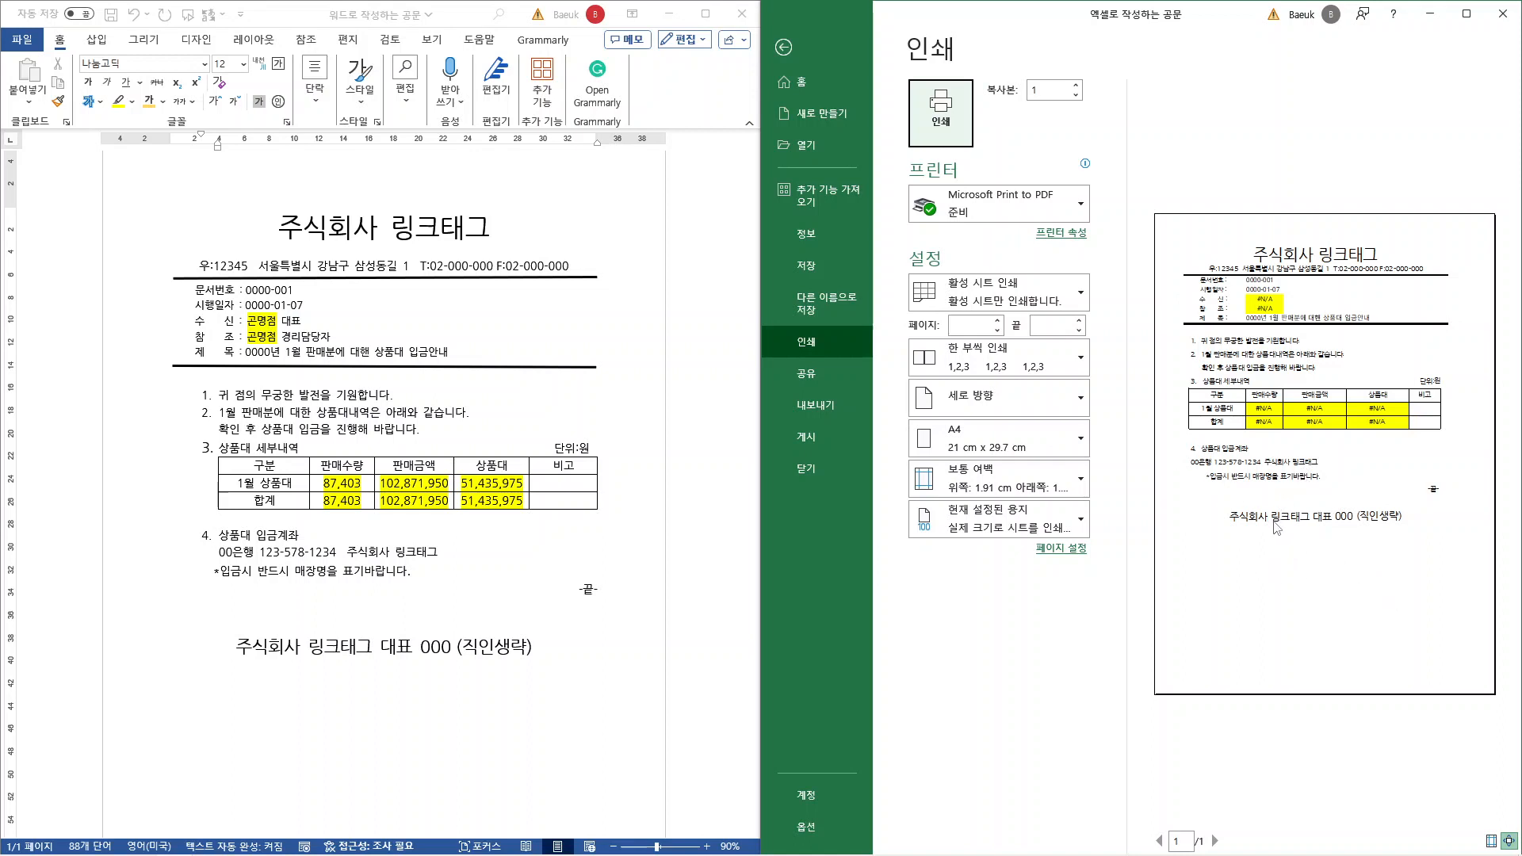
pyautogui.click(783, 47)
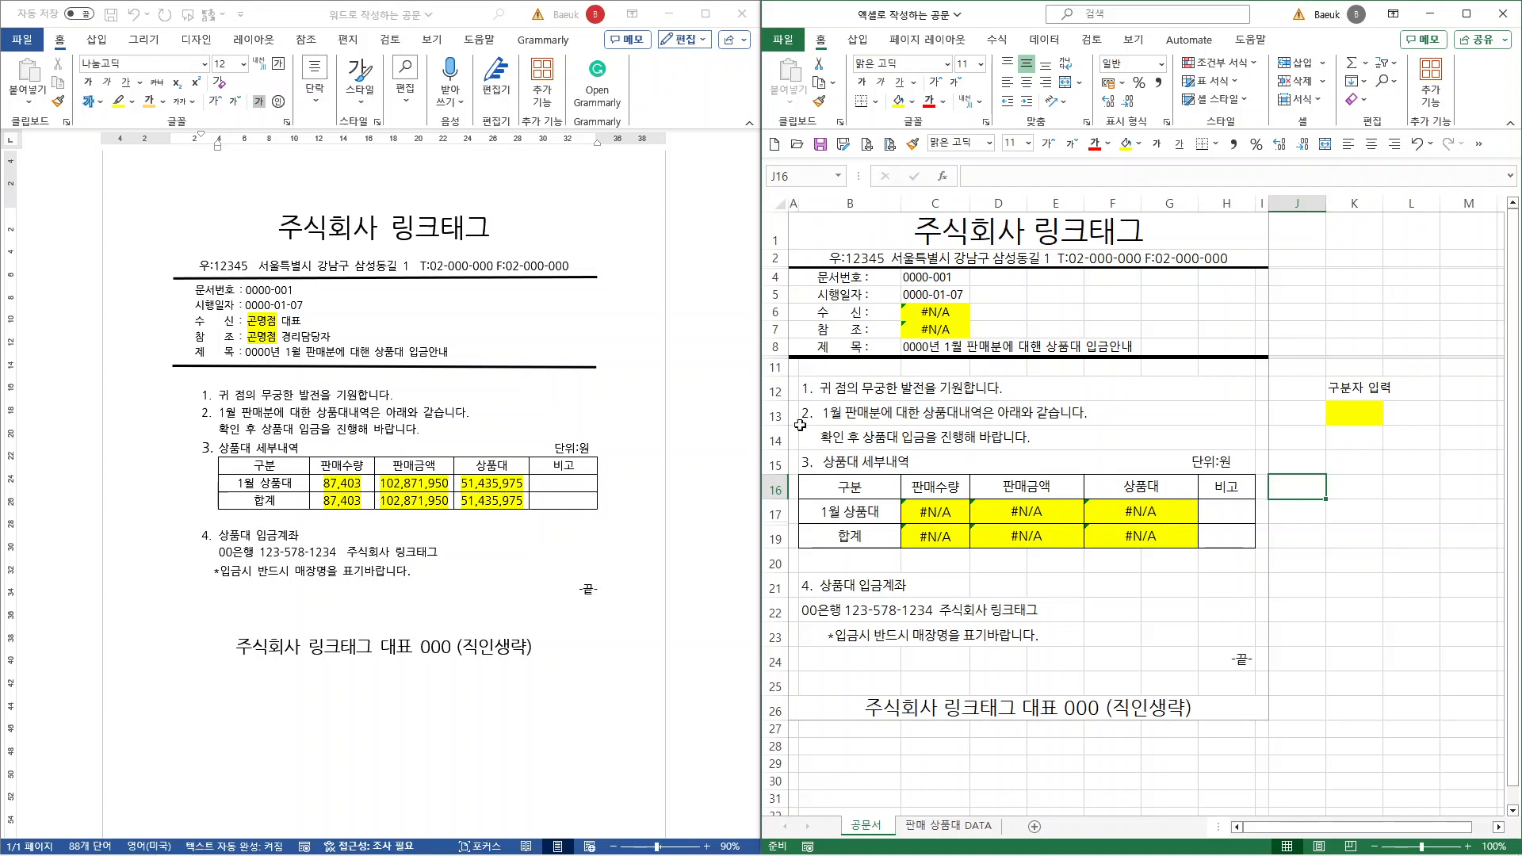
pyautogui.click(795, 372)
pyautogui.click(896, 372)
pyautogui.click(955, 373)
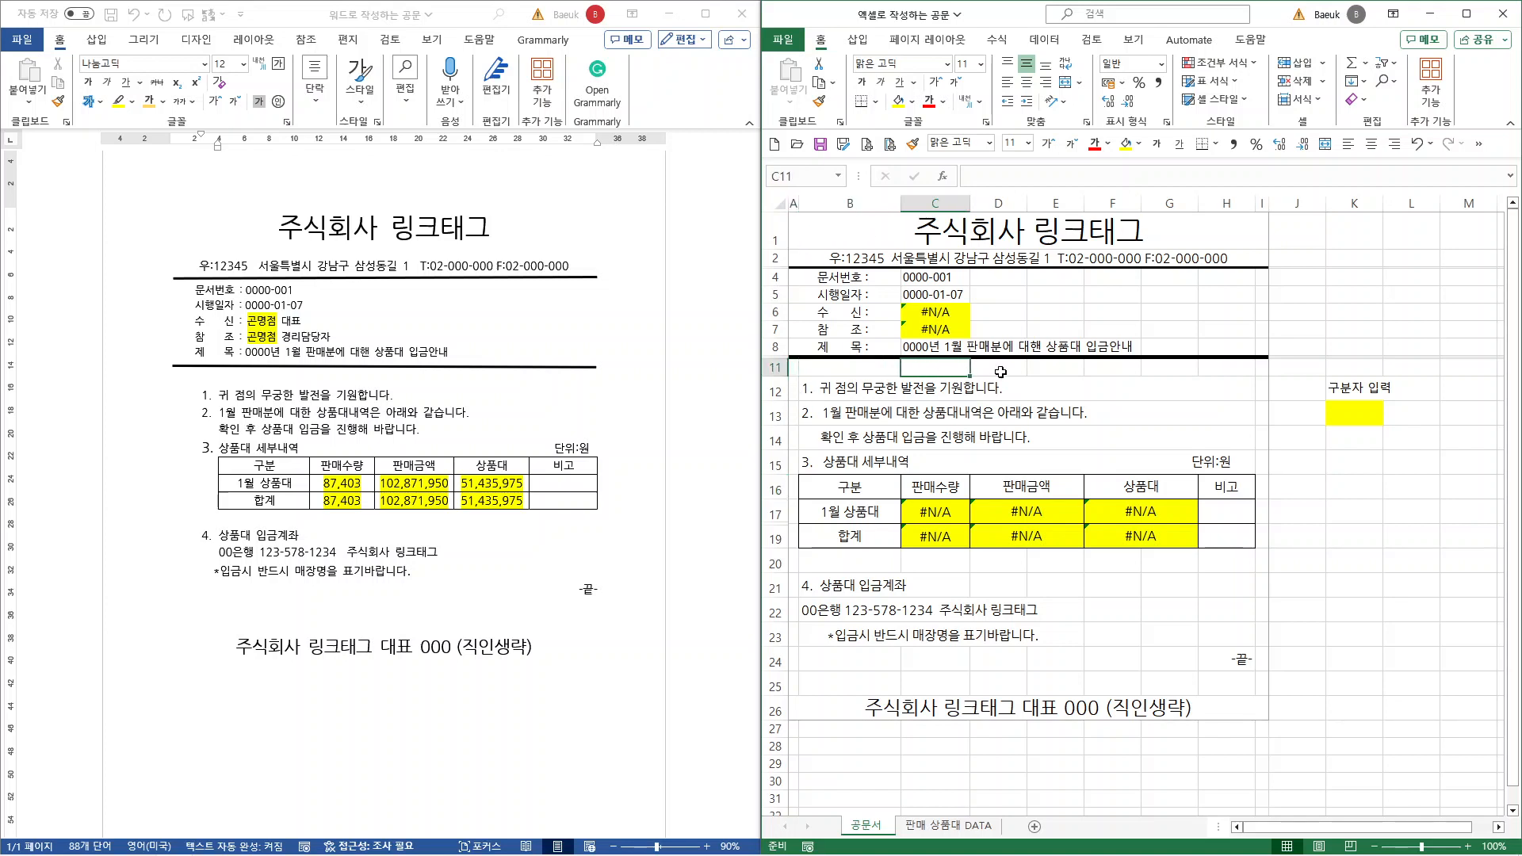
pyautogui.click(1015, 374)
pyautogui.click(1066, 374)
pyautogui.click(1130, 376)
pyautogui.click(1178, 371)
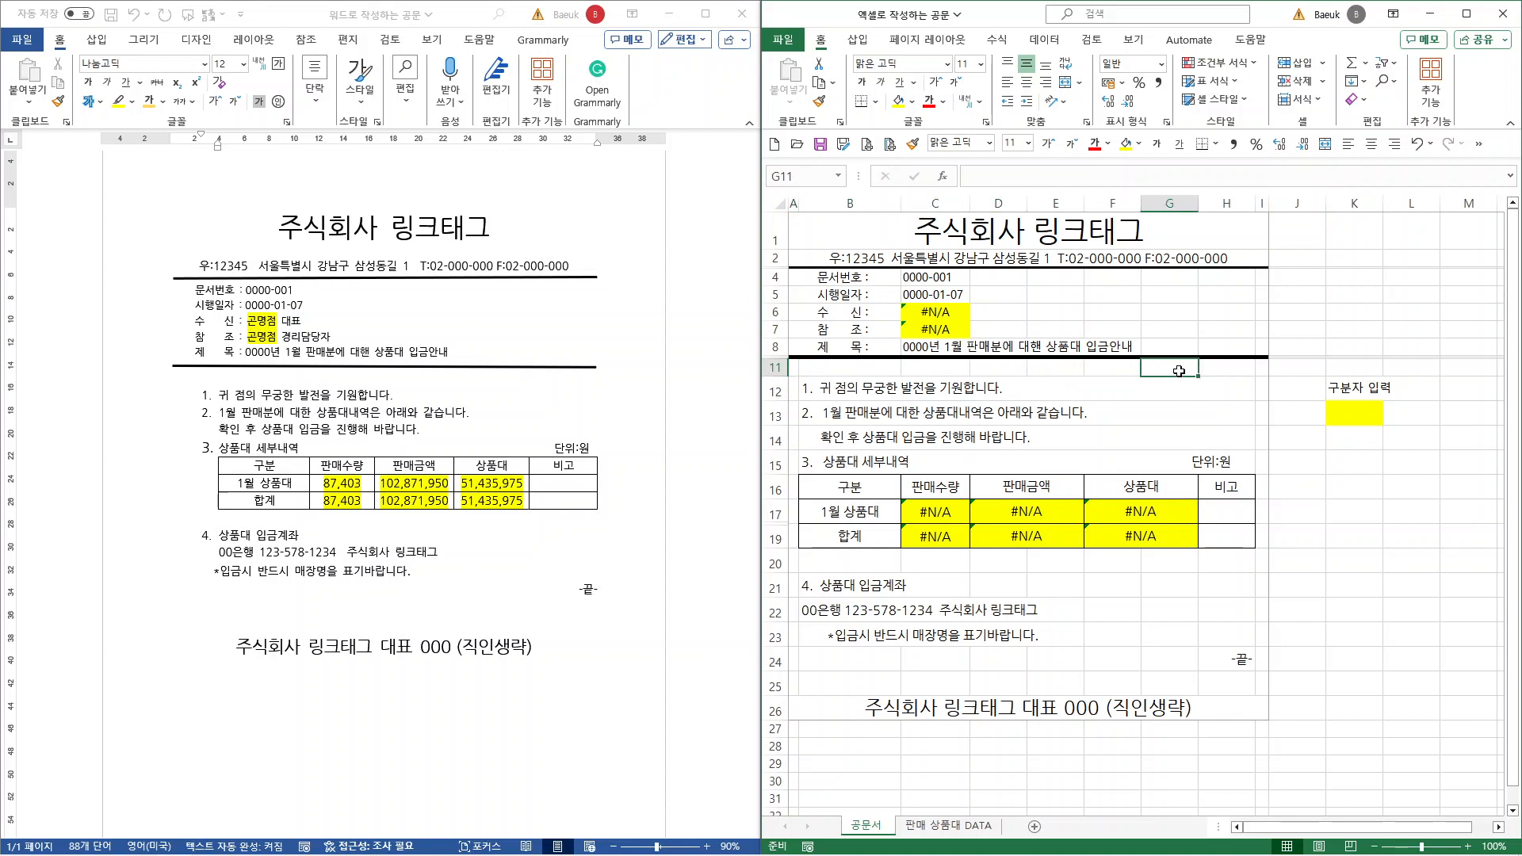
pyautogui.click(1207, 369)
pyautogui.click(1261, 368)
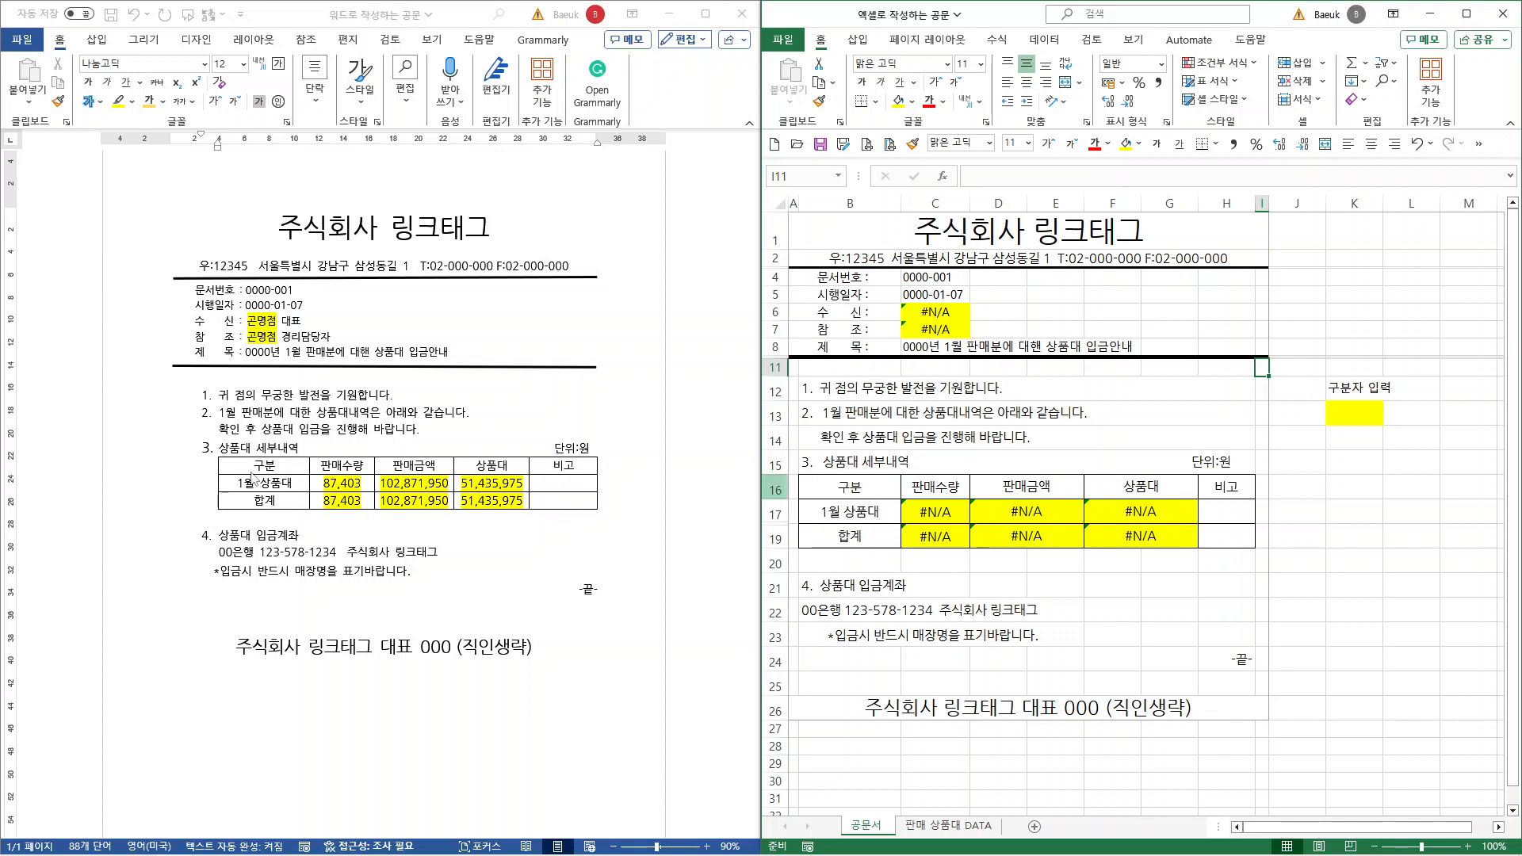
# Inspect the formula in cell C17 and compare the 공문서 sheet with its source sheet 판매 상품대 DATA.
pyautogui.click(942, 517)
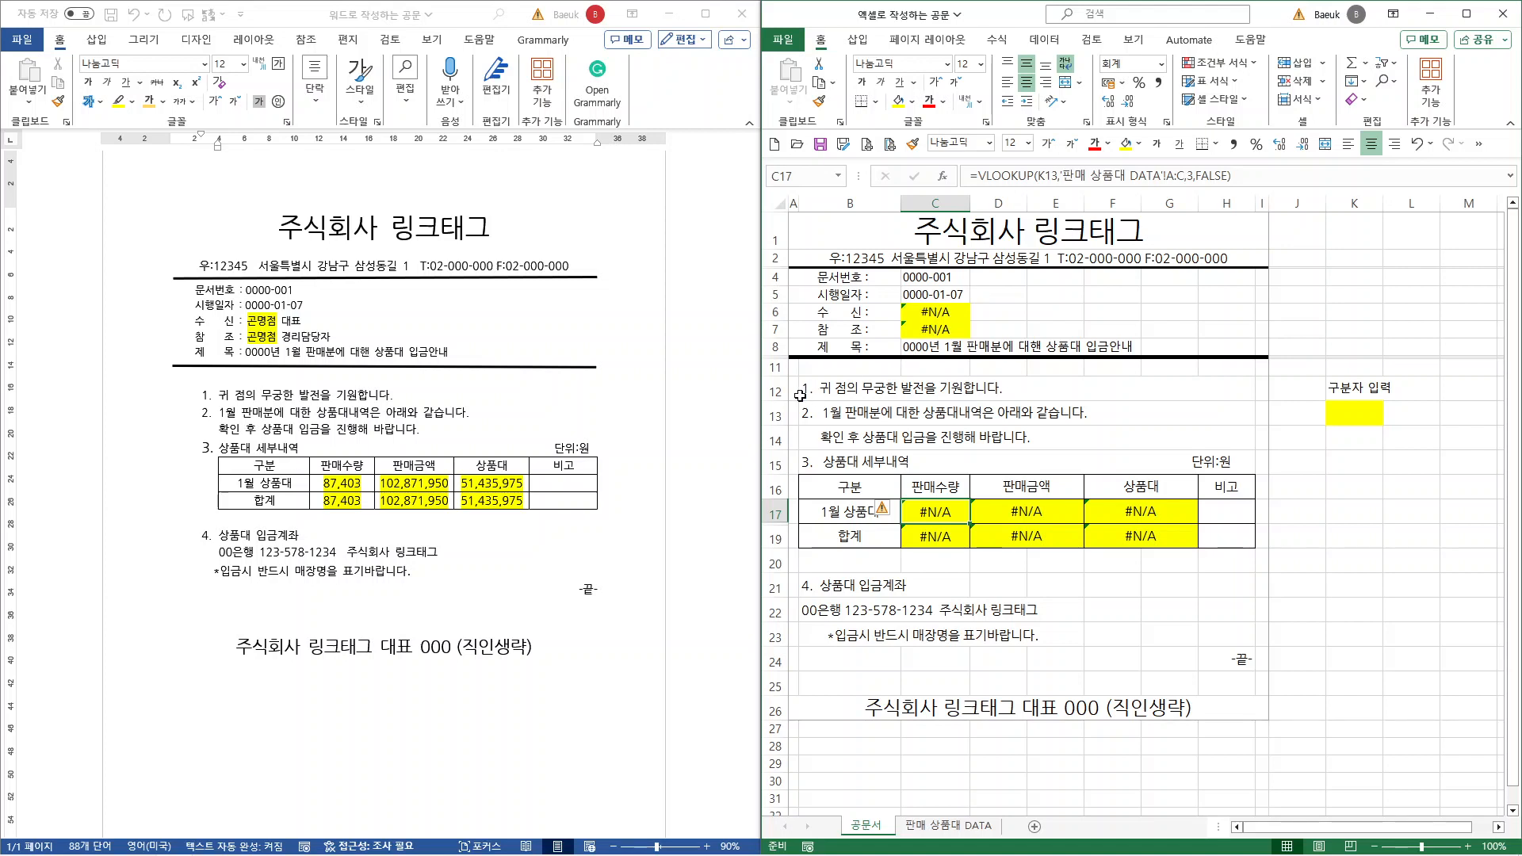
pyautogui.click(956, 825)
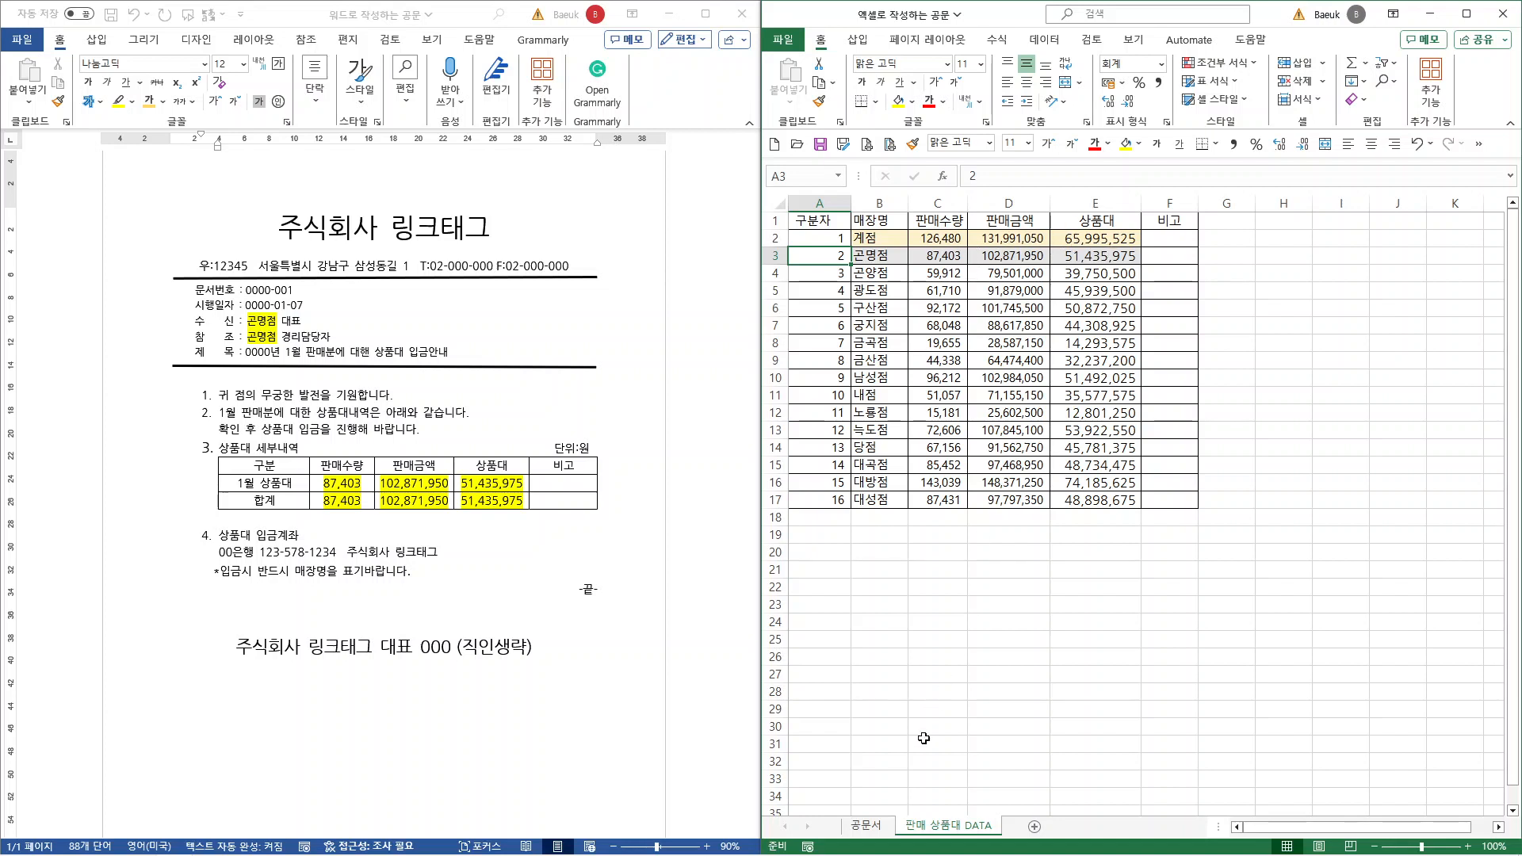
pyautogui.click(863, 825)
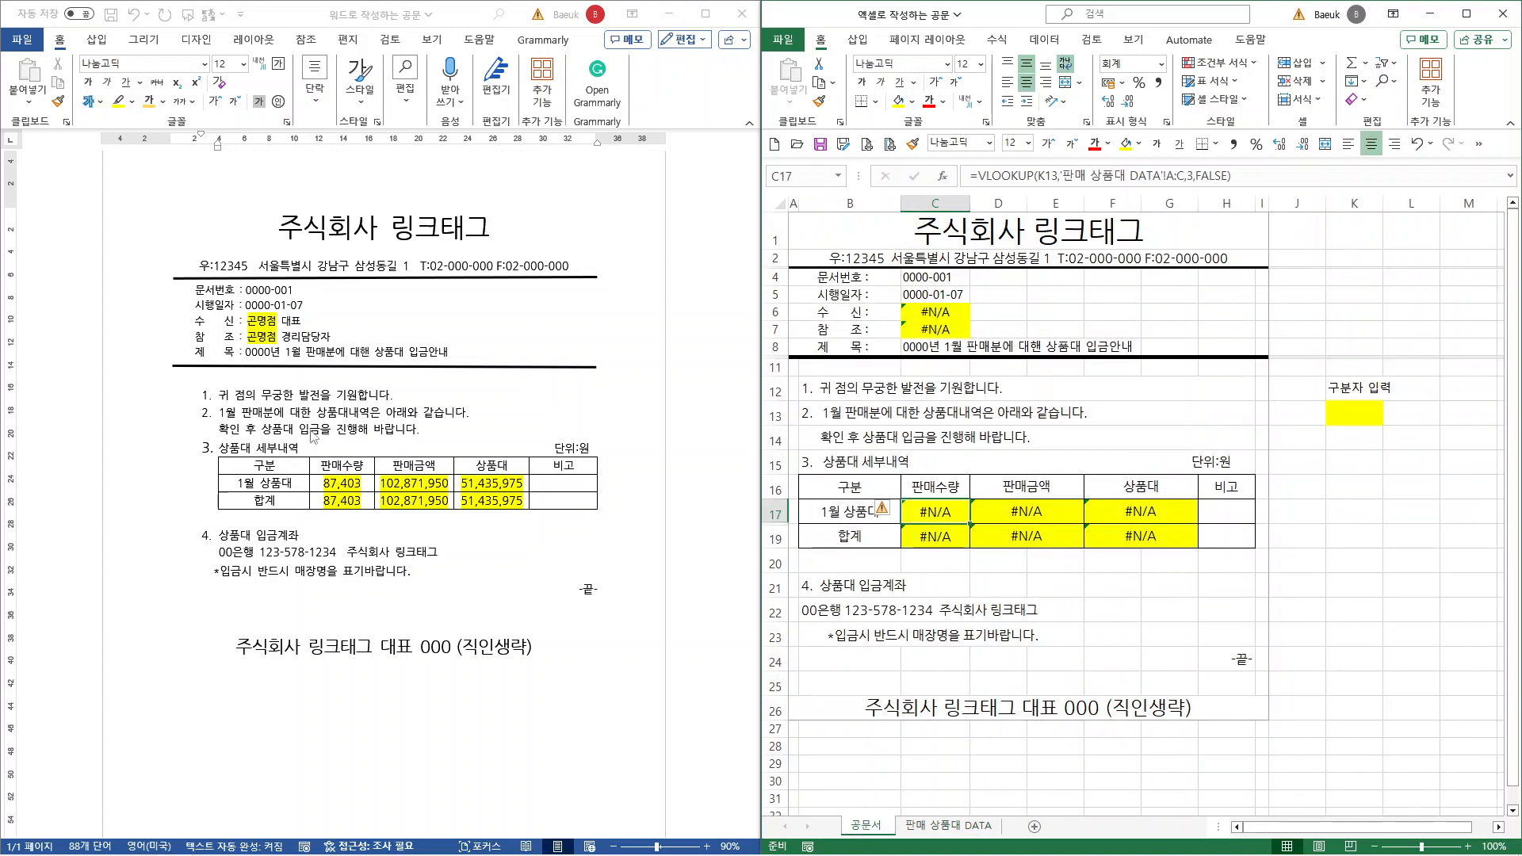
pyautogui.click(940, 825)
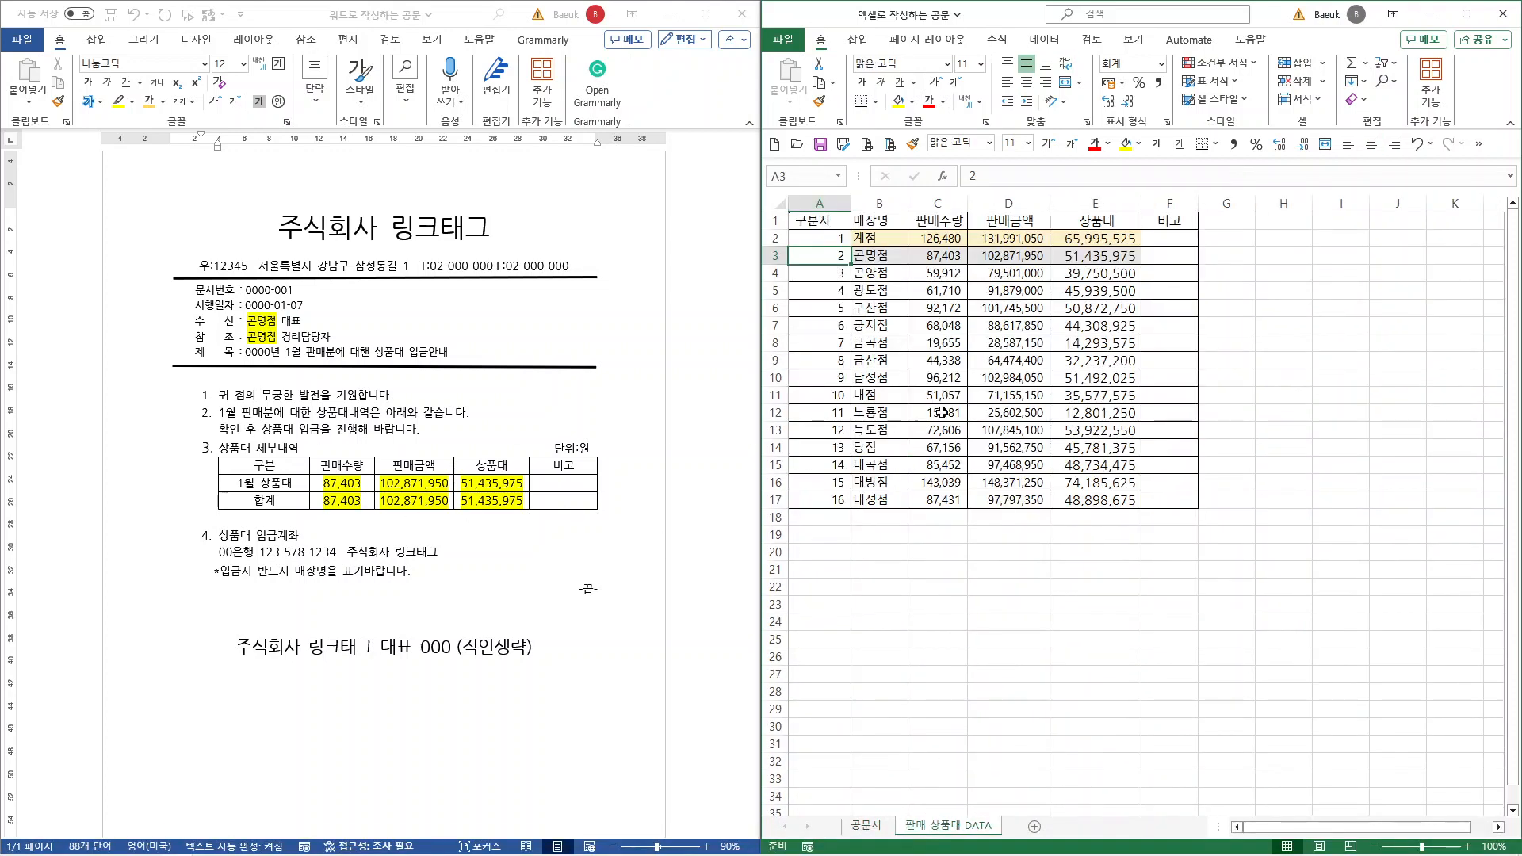
# Switch to the Word letter and replace 곤명 with 곤양 in the branch name on the 수신 line.
pyautogui.click(261, 326)
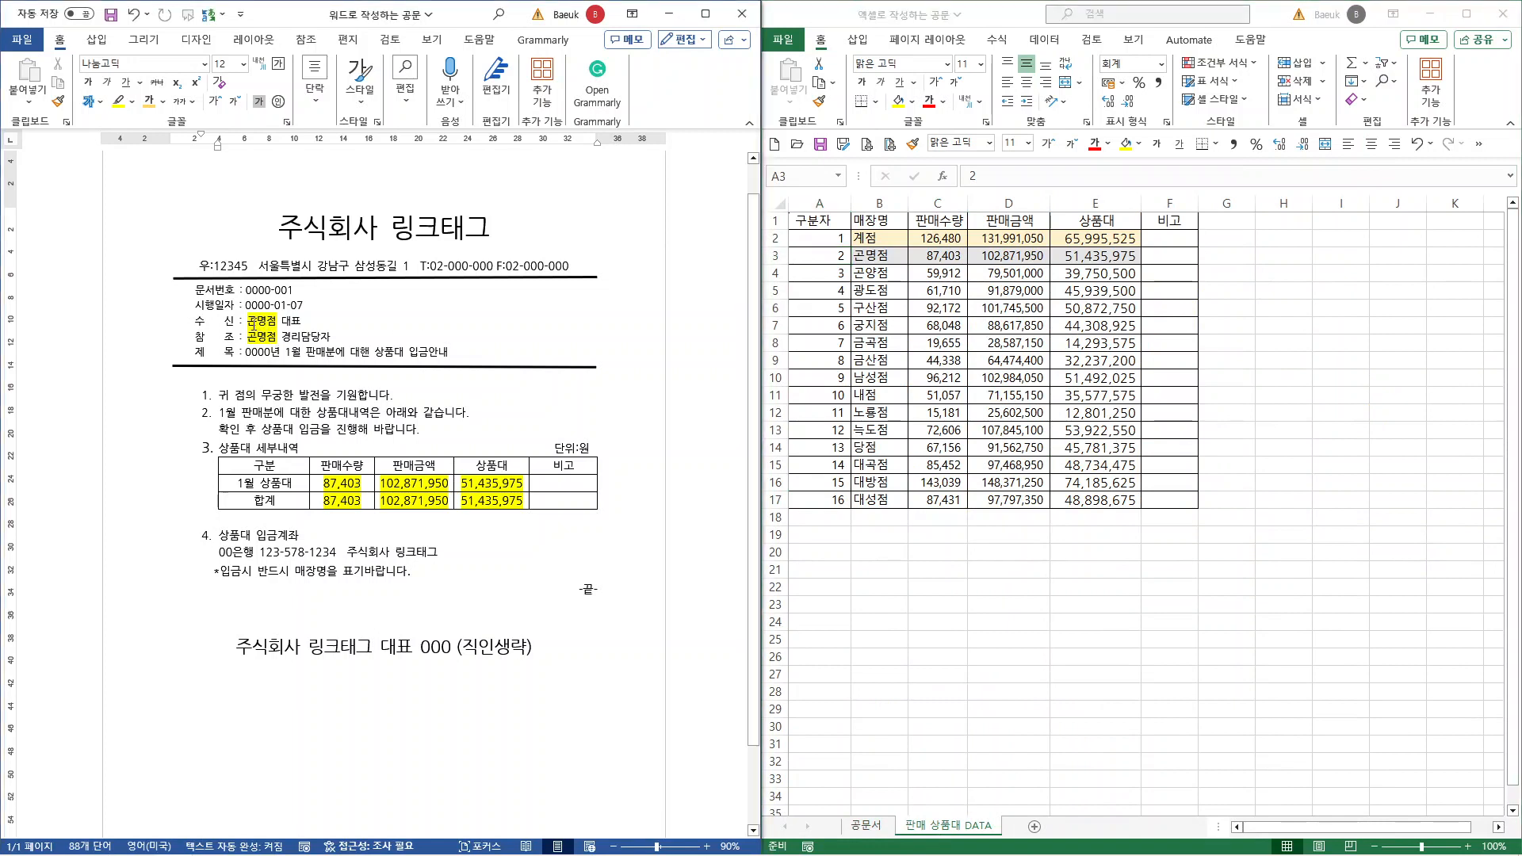
pyautogui.click(279, 333)
pyautogui.hotkey('shift', 'Right')
pyautogui.hotkey('shift', 'Right')
pyautogui.press('Delete')
pyautogui.write('RHSD')
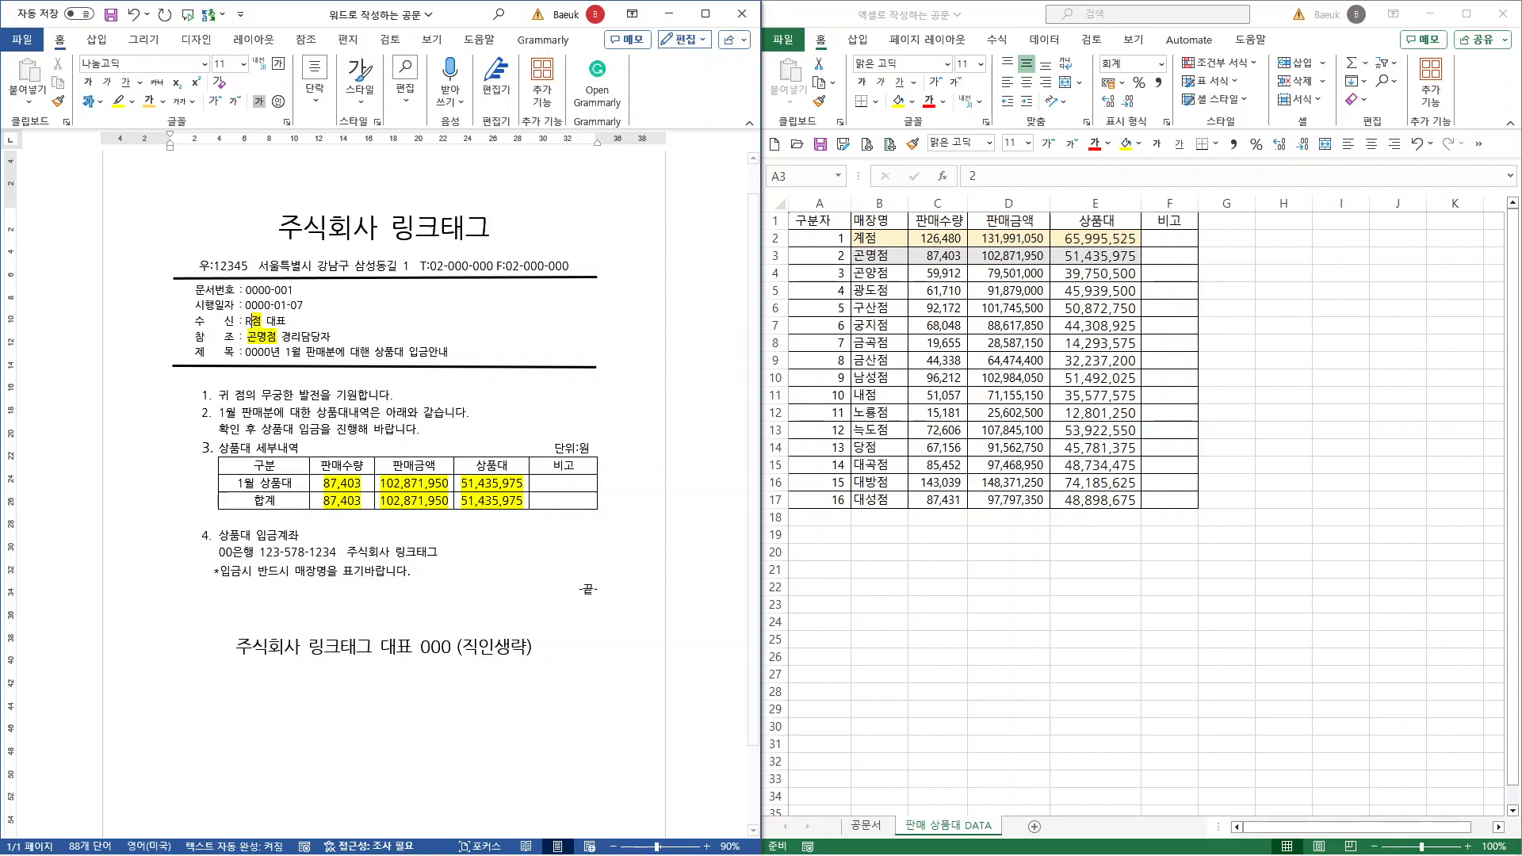
pyautogui.press('BackSpace')
pyautogui.press('BackSpace')
pyautogui.press('BackSpace')
pyautogui.press('BackSpace')
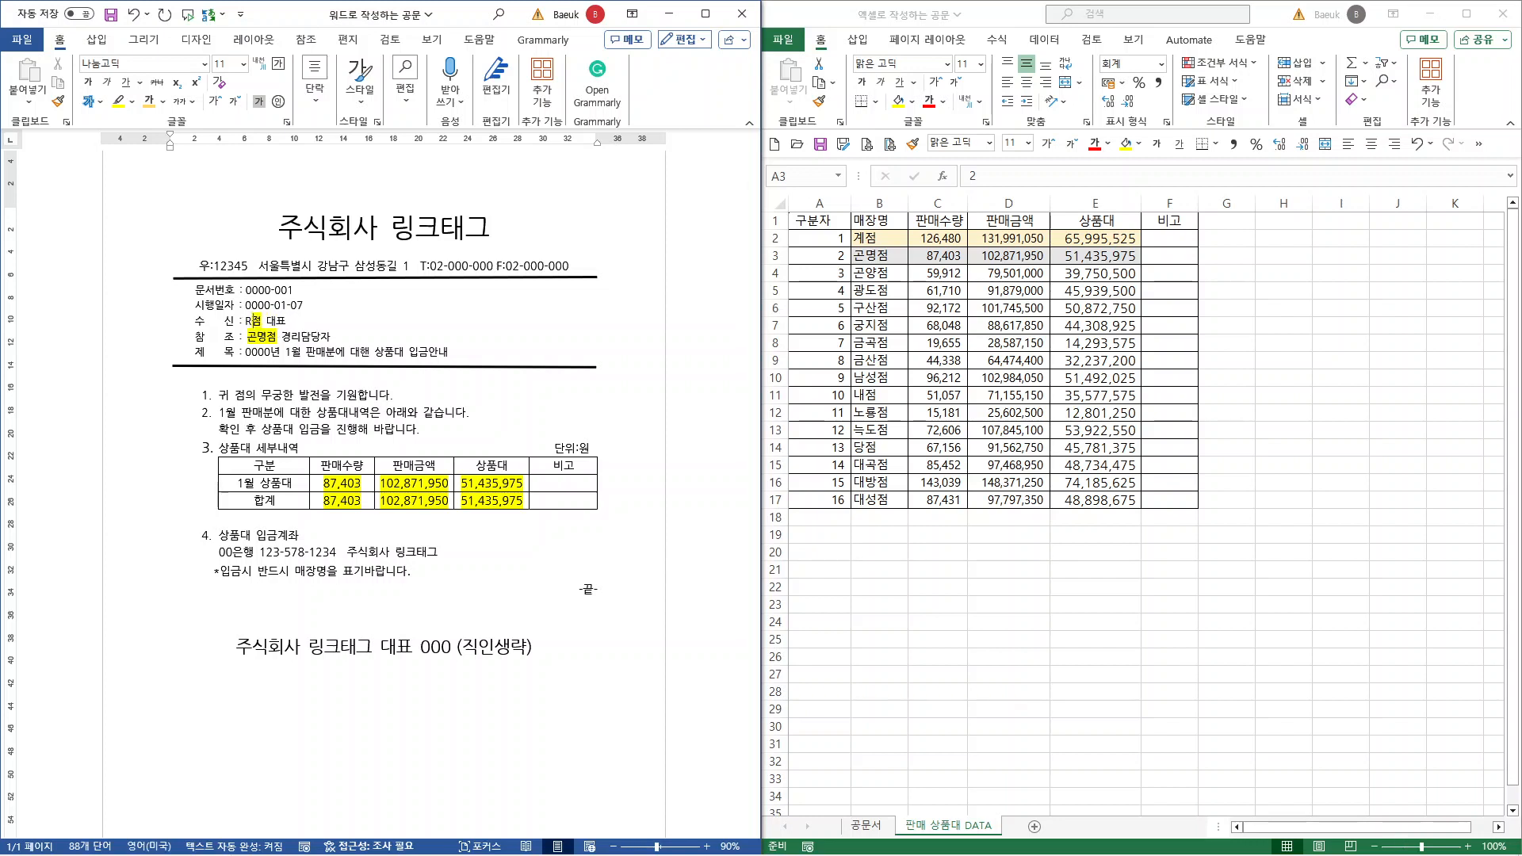
pyautogui.write('ㄱㄴㅇㅑㅇ')
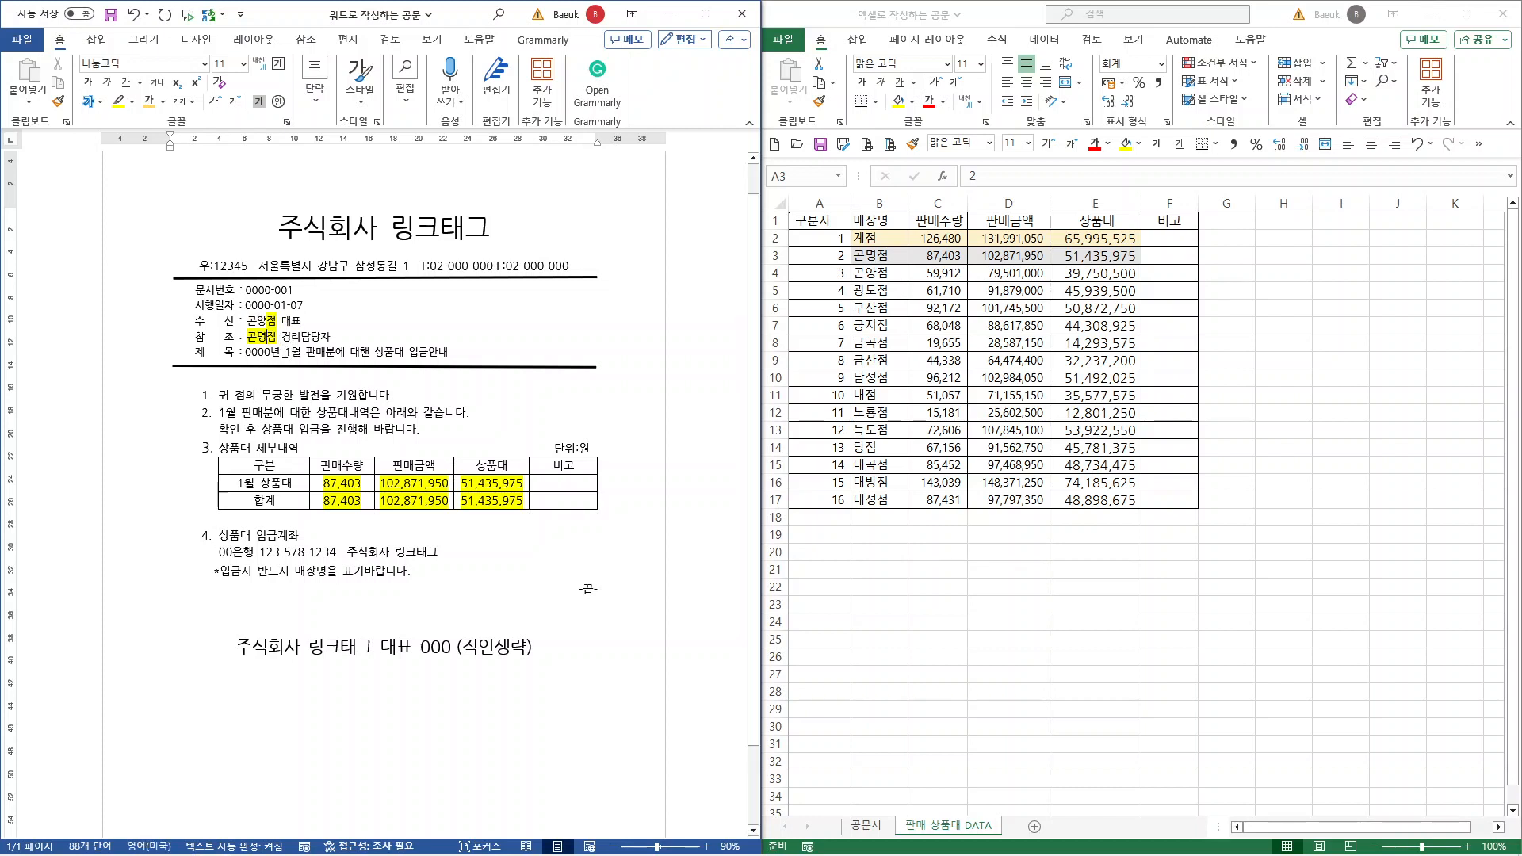
# Replace 곤명 with 곤양 in the branch name on the letter's 참조 line.
pyautogui.press('BackSpace')
pyautogui.press('BackSpace')
pyautogui.write('고')
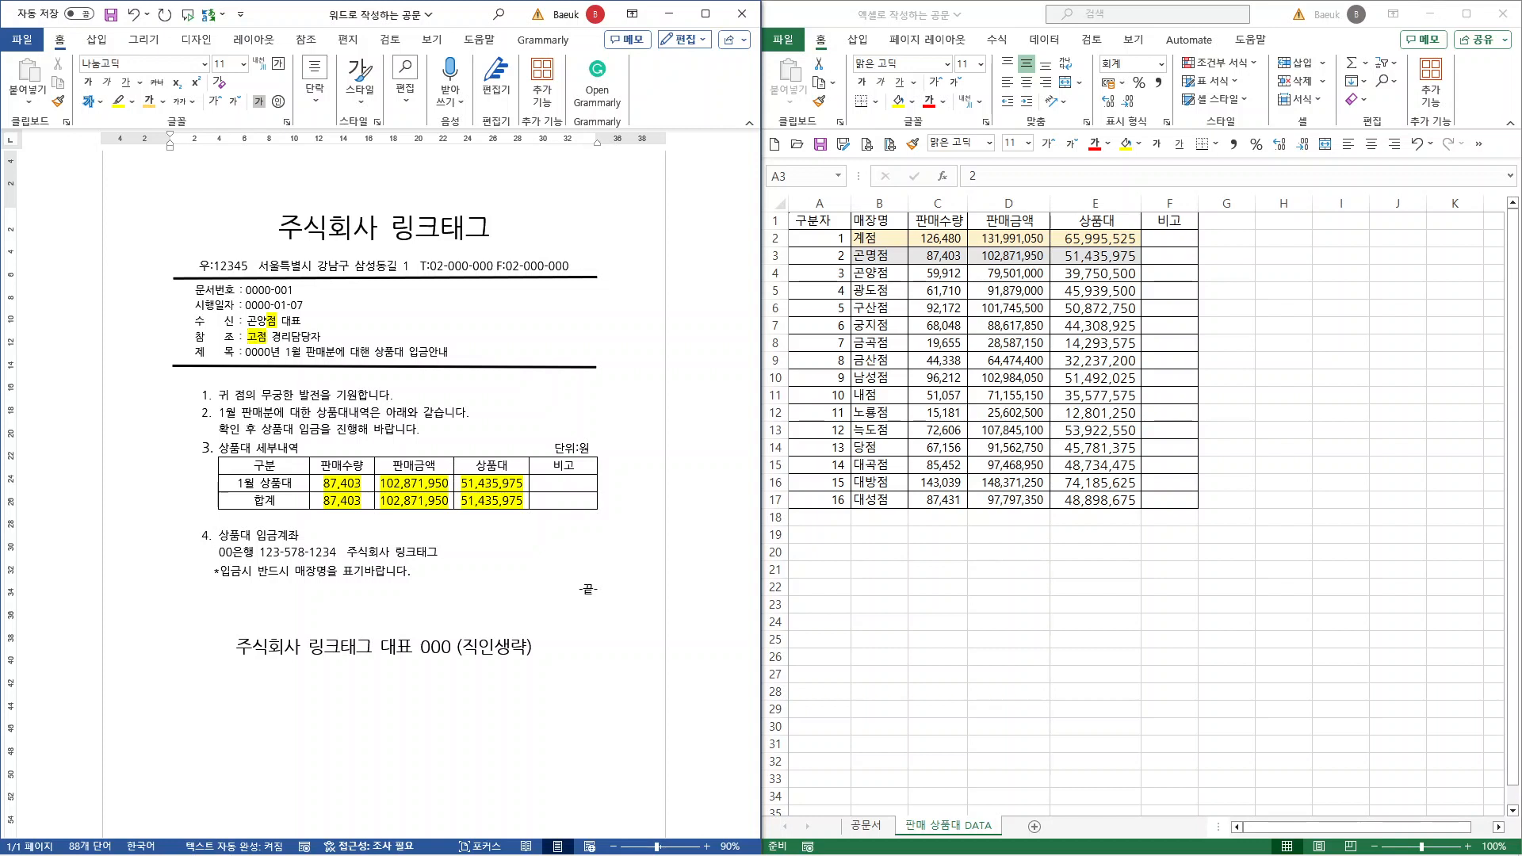
pyautogui.write('야')
# In the letter's 1월 상품대 row, replace the 판매수량 with 59,912 and the 판매금액 with 79,501,000 from the 곤양점 data.
pyautogui.doubleClick(326, 479)
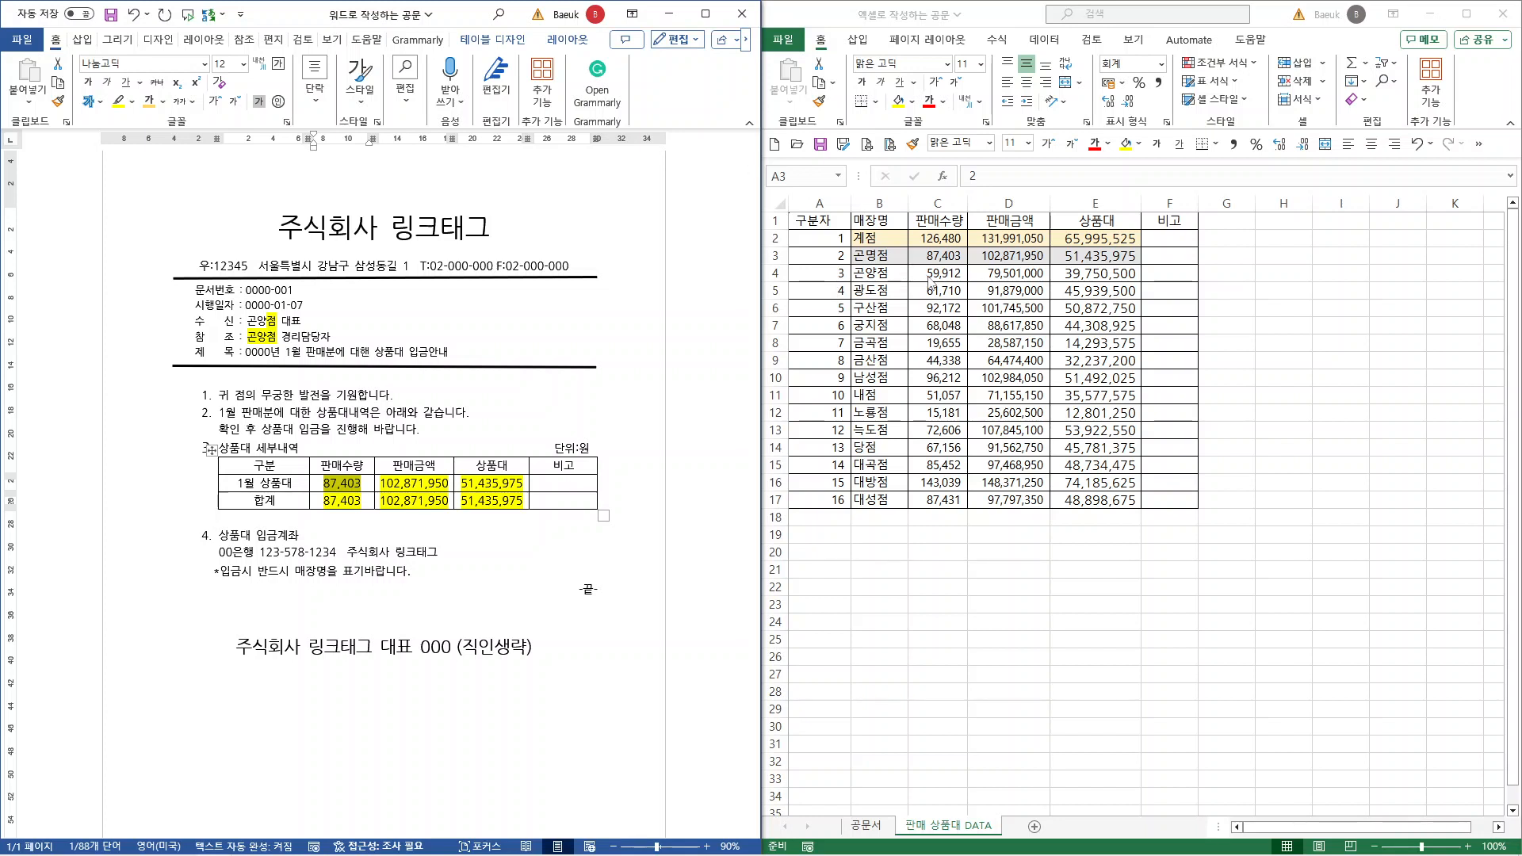
pyautogui.write('59')
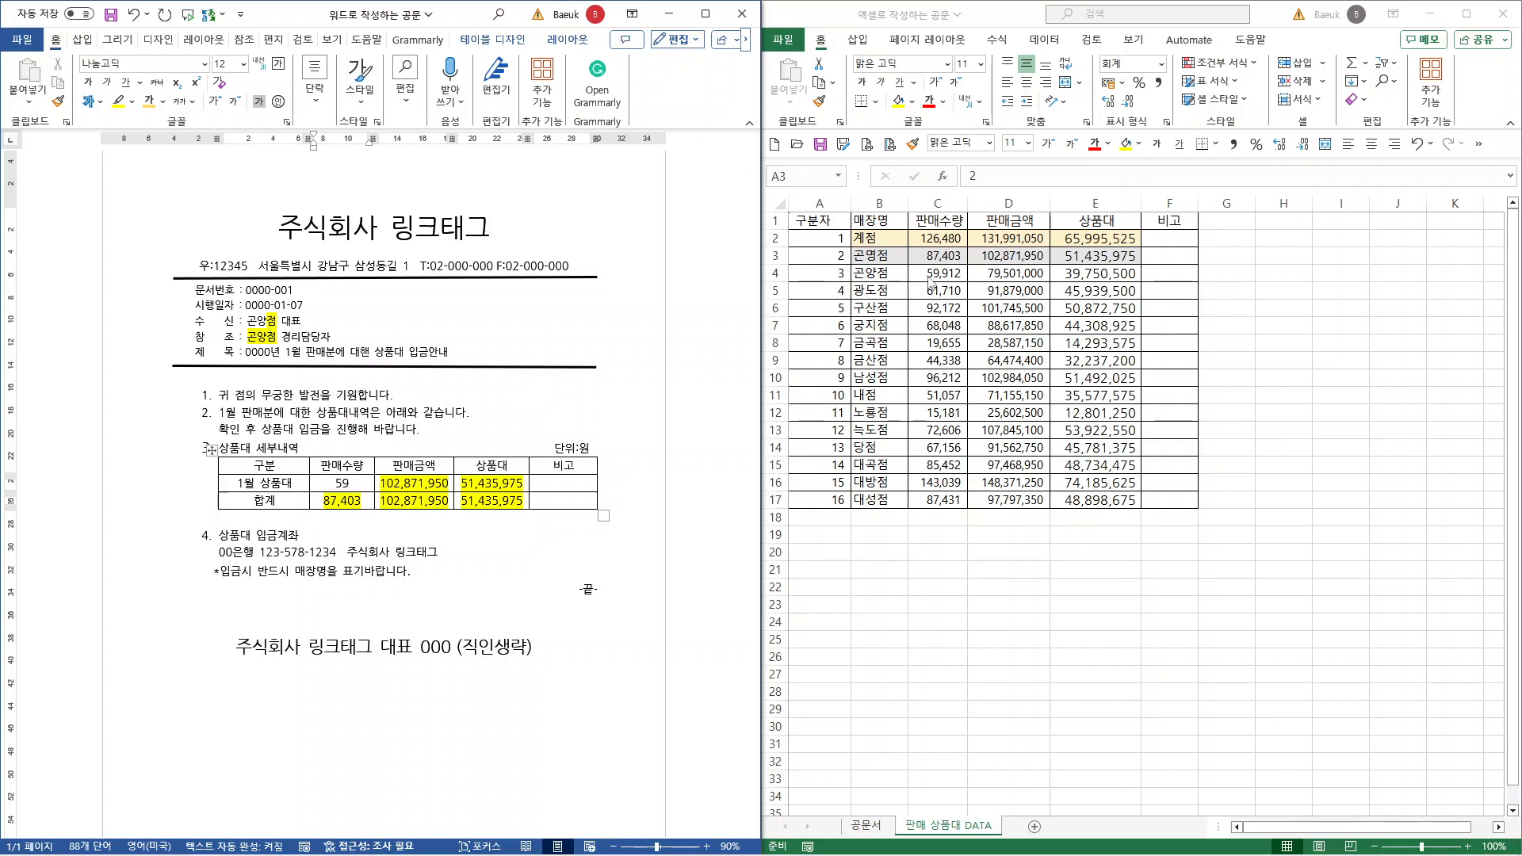
pyautogui.write(',912')
pyautogui.click(1012, 274)
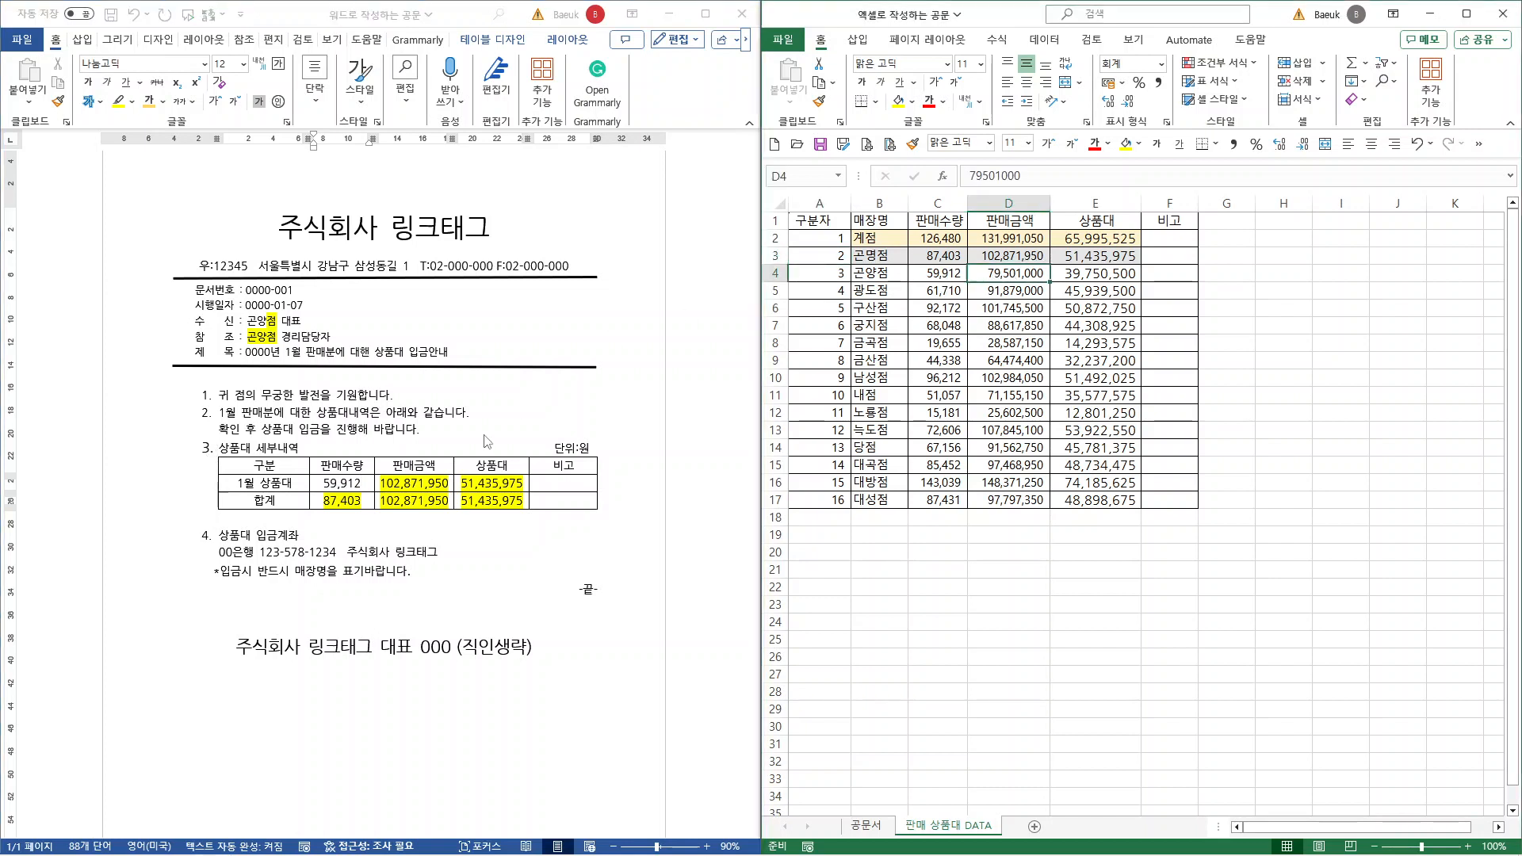
pyautogui.click(394, 486)
pyautogui.moveTo(380, 483); pyautogui.dragTo(450, 485)
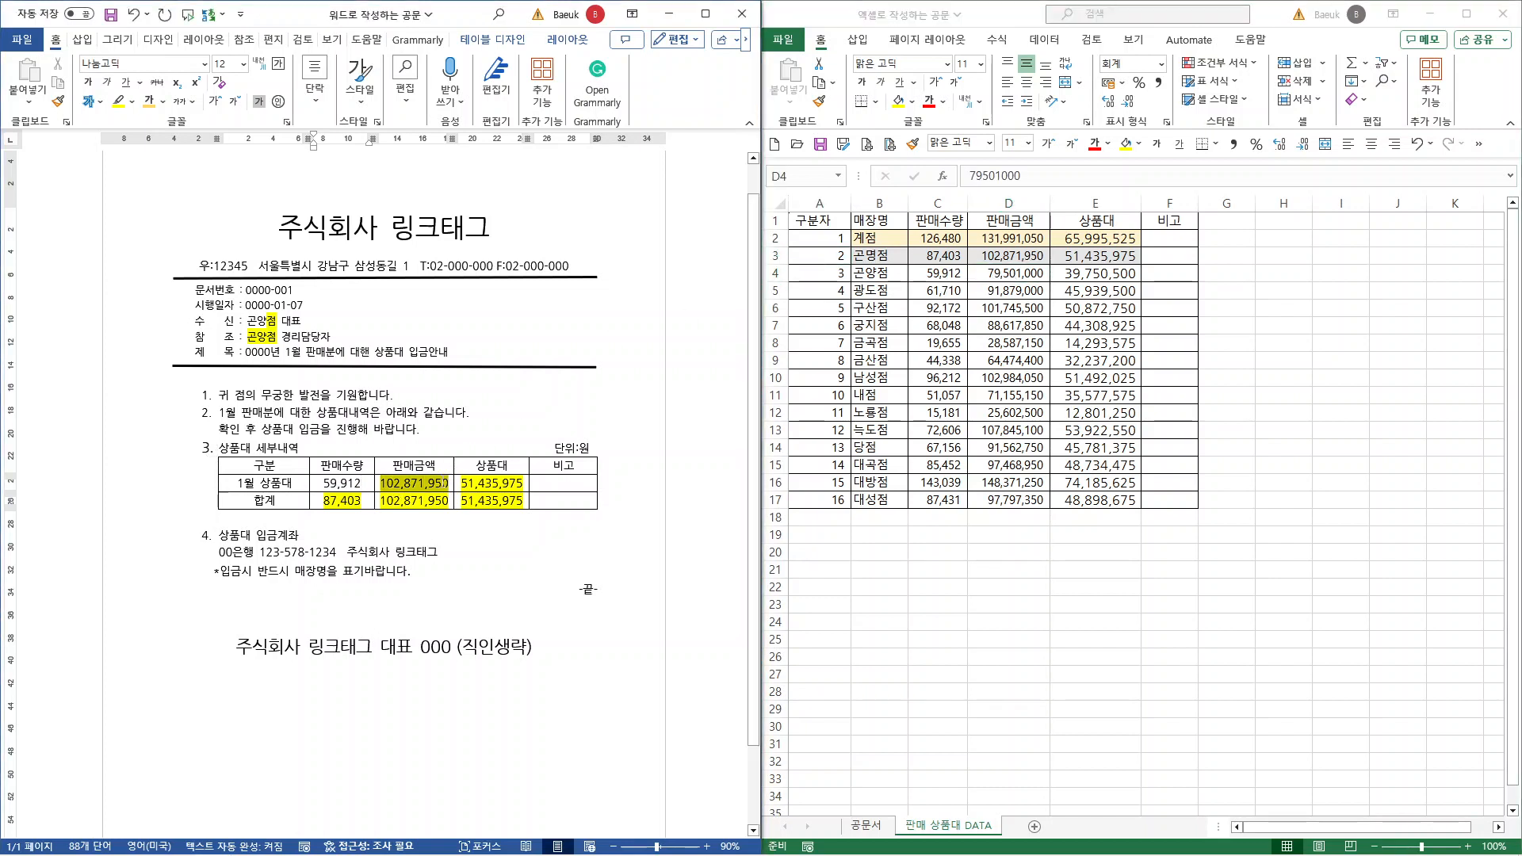
pyautogui.write('4')
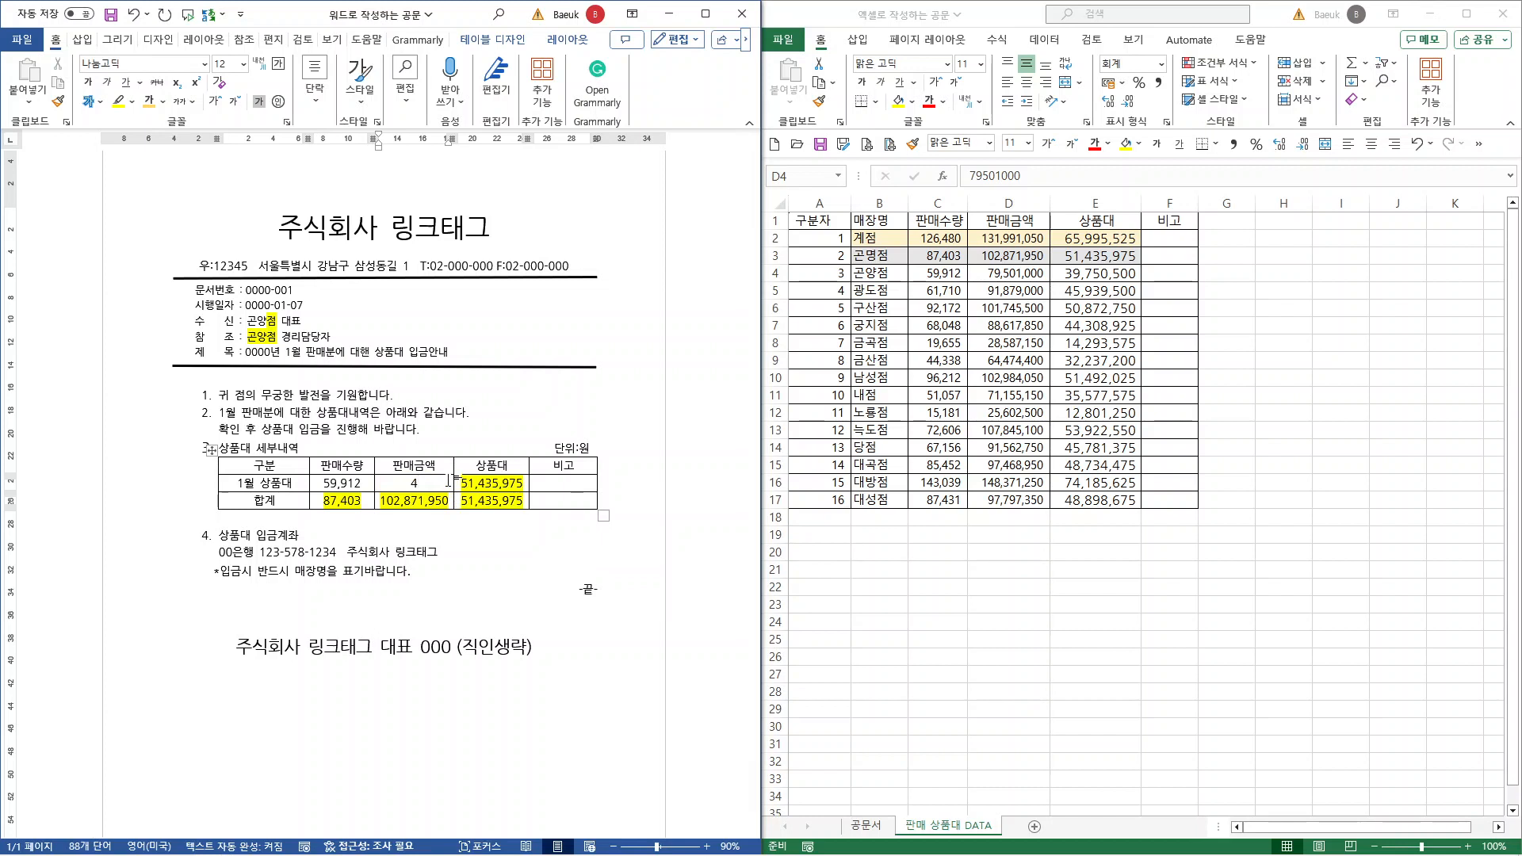
pyautogui.write('79,501,000')
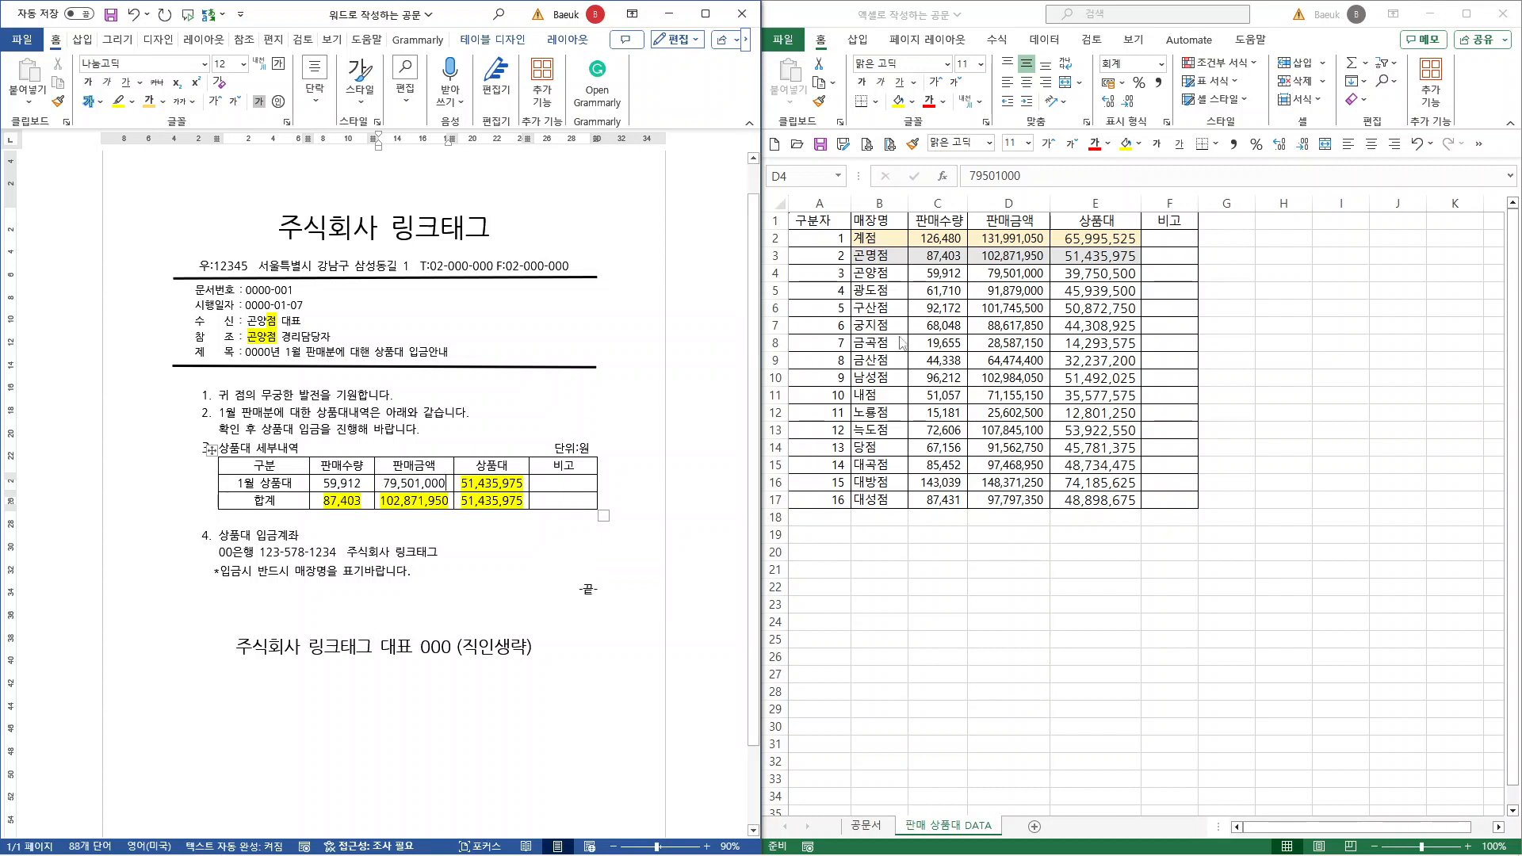
# Replace the 상품대 amount in the letter's 1월 상품대 row with 39,750,500 from the 곤양점 data.
pyautogui.click(1086, 272)
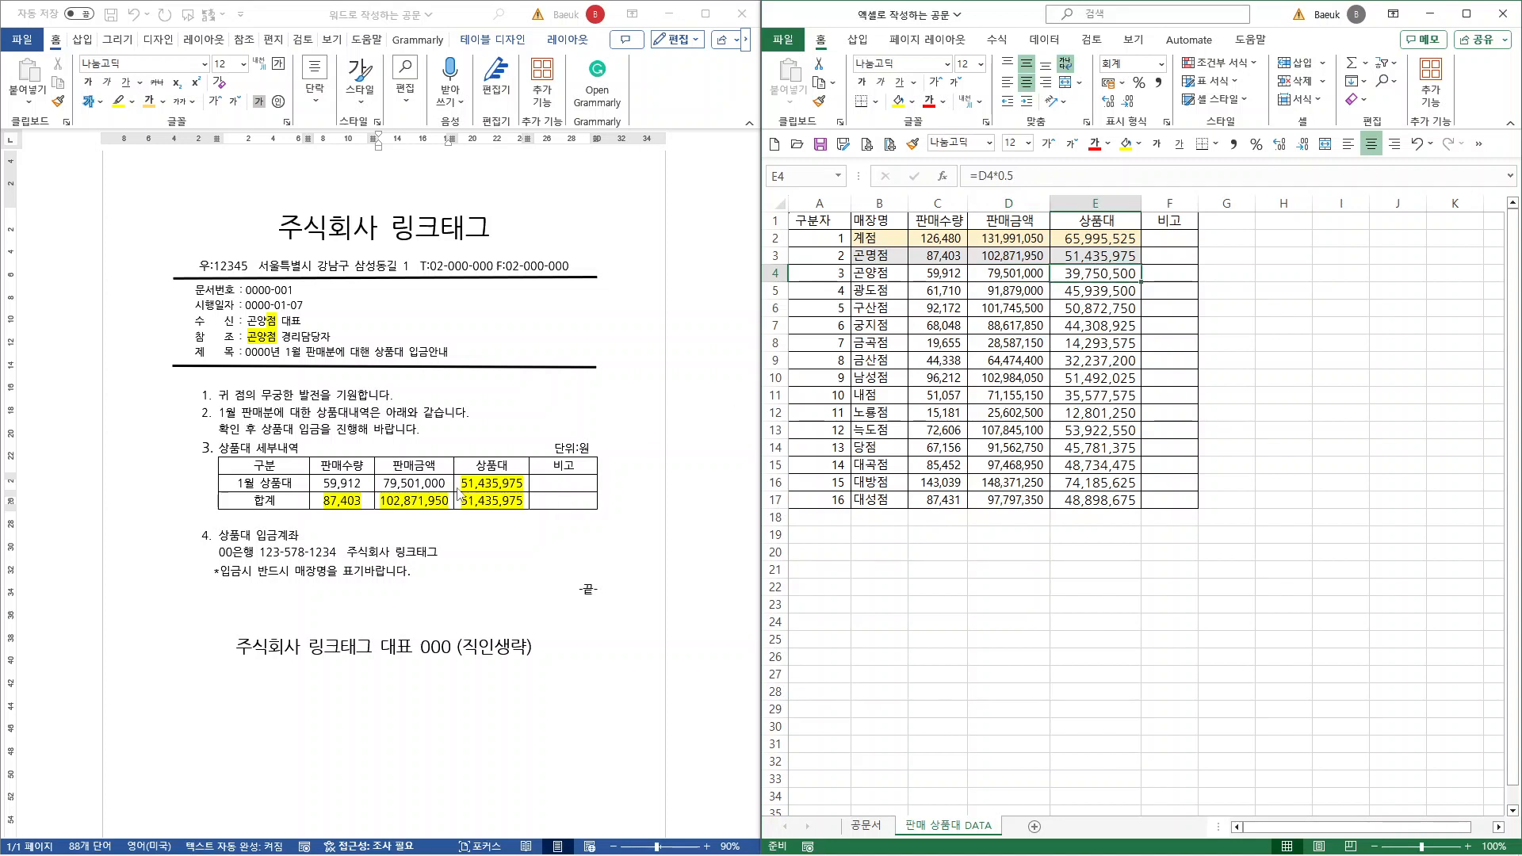
pyautogui.moveTo(463, 485); pyautogui.dragTo(523, 481)
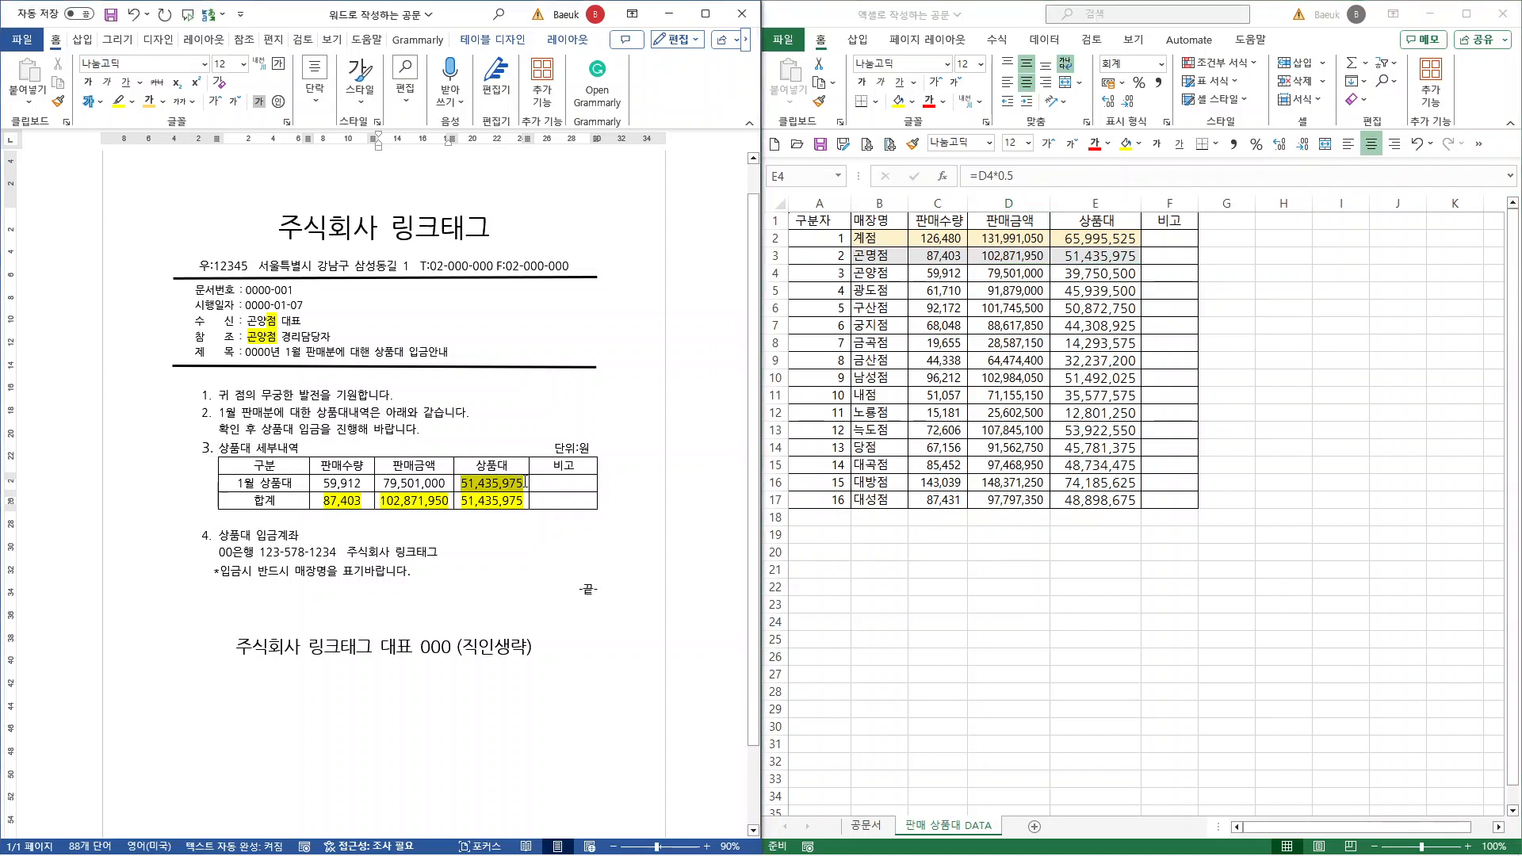
pyautogui.write('39,')
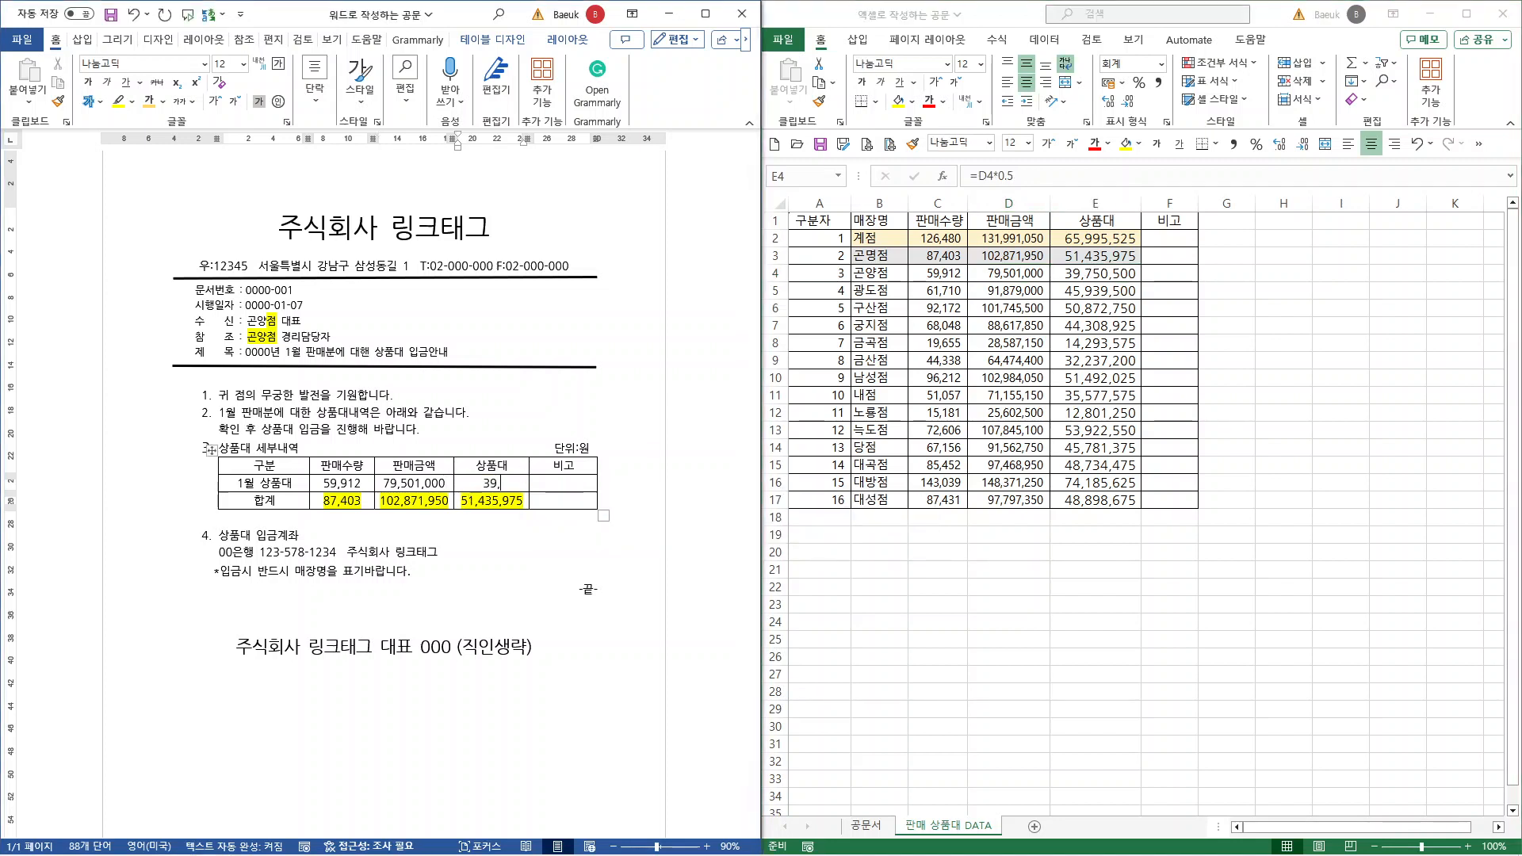
pyautogui.write('750,500')
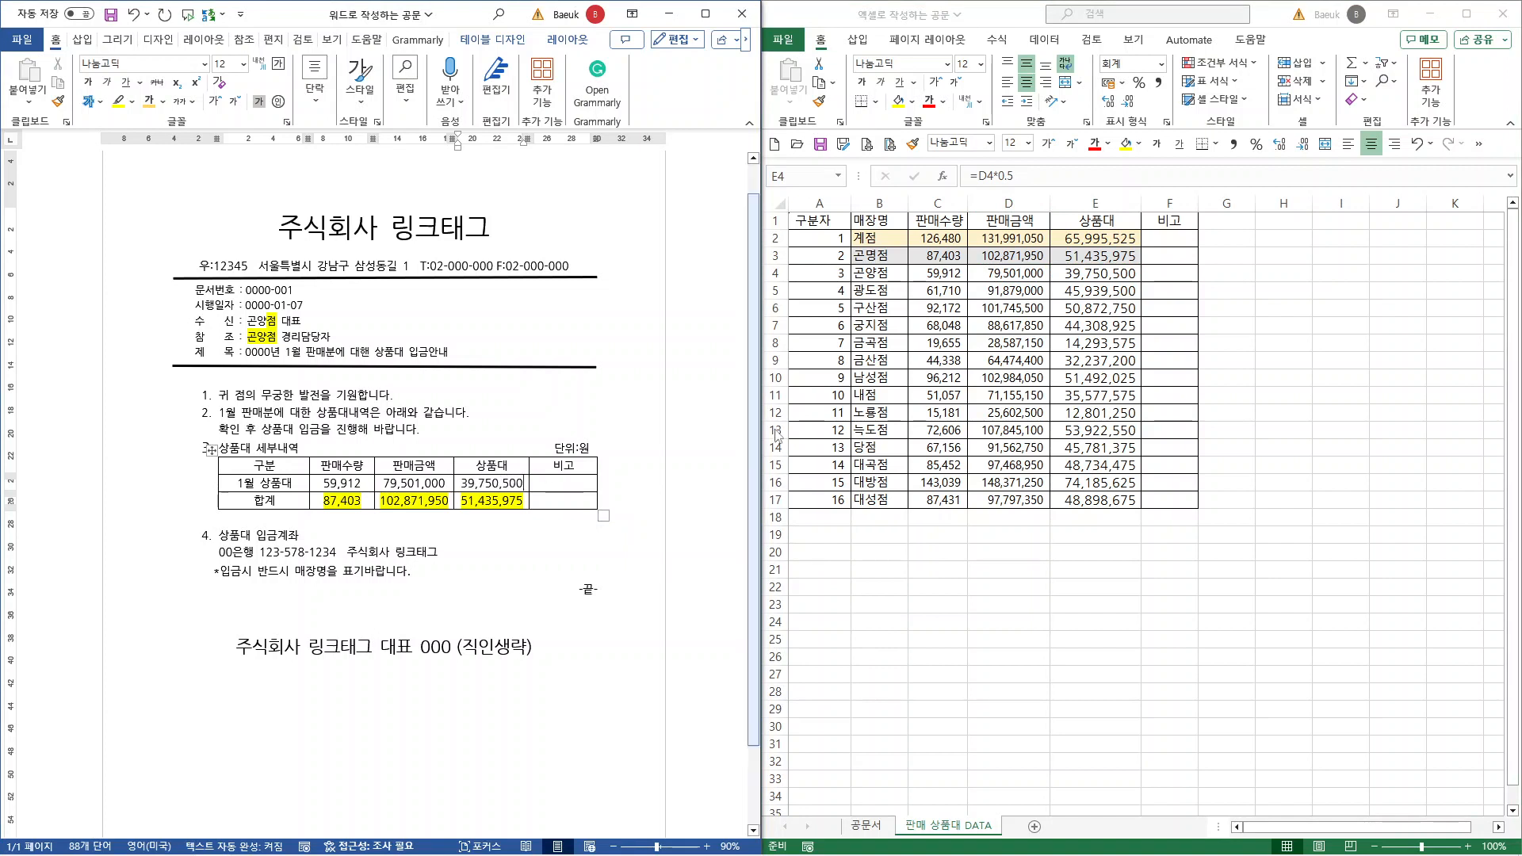
# Update the letter's 합계 row to 59,912 for 판매수량, 79,501,000 for 판매금액 and 39,750,500 for 상품대.
pyautogui.moveTo(318, 506); pyautogui.dragTo(364, 502)
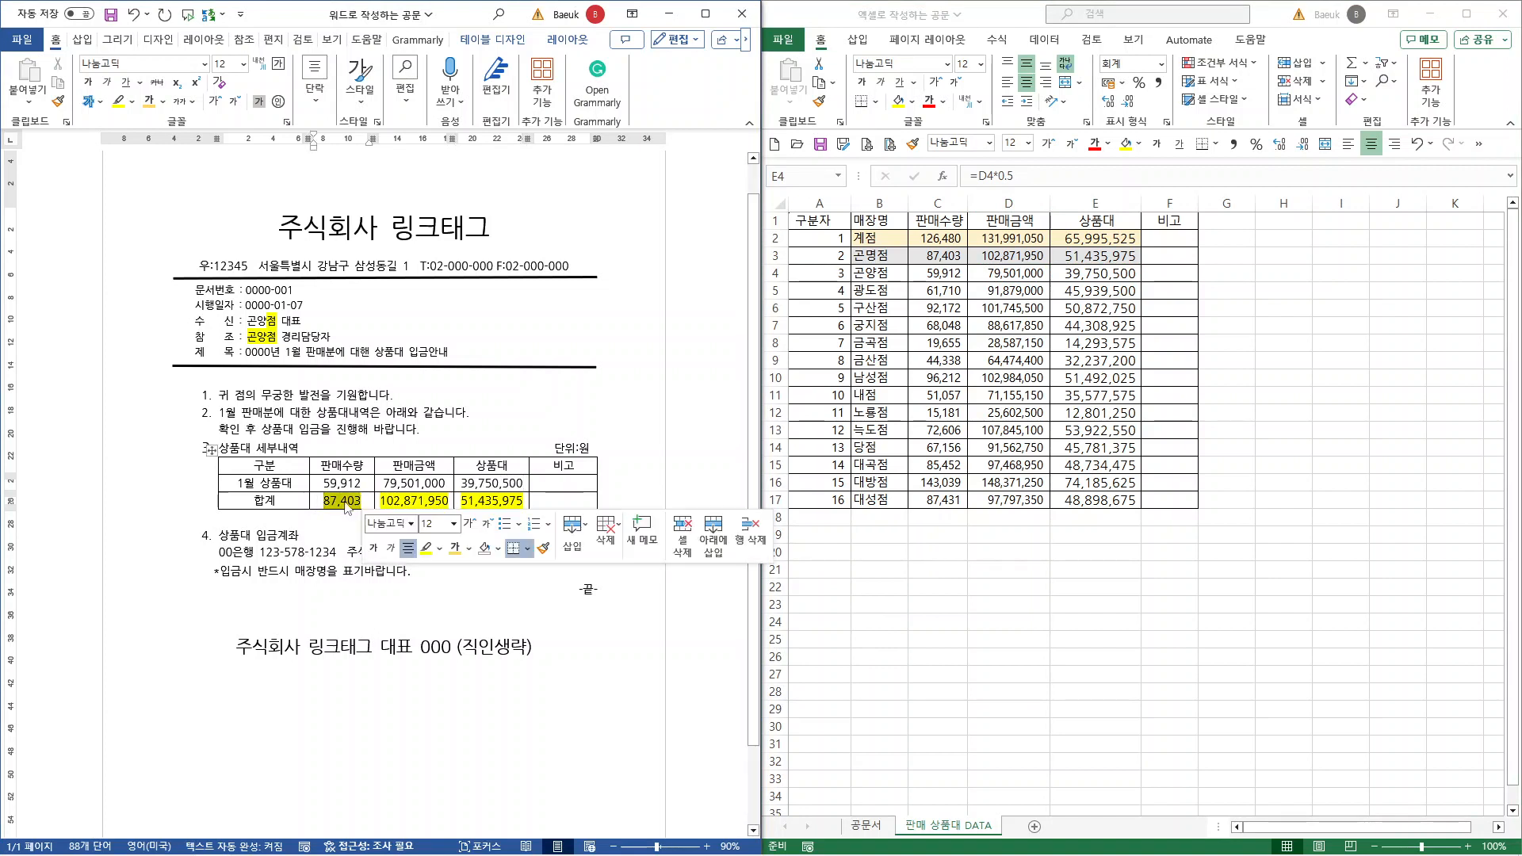
pyautogui.write('59,912')
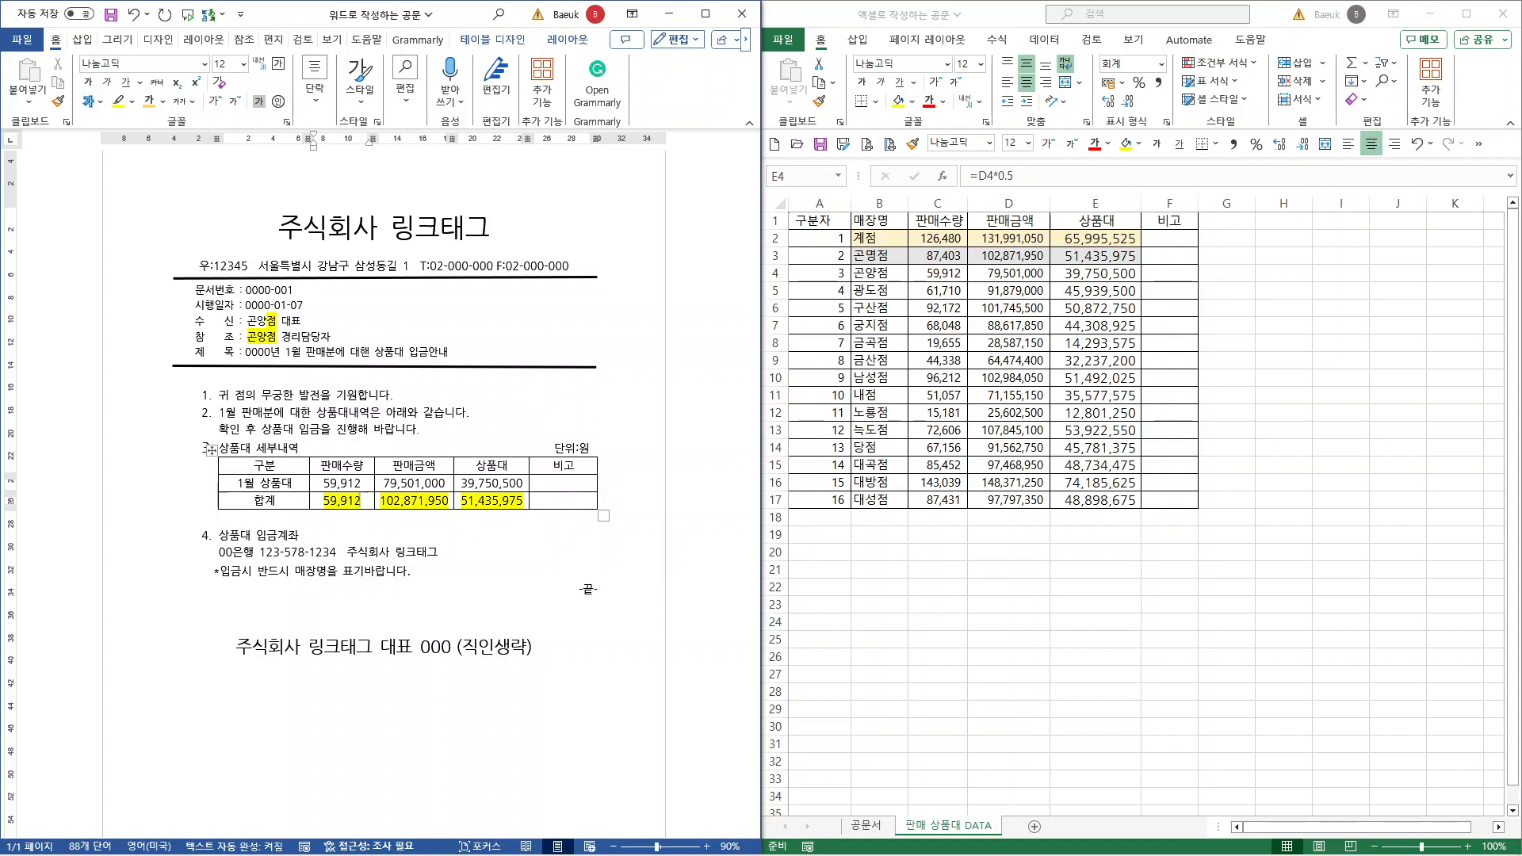
pyautogui.moveTo(384, 502); pyautogui.dragTo(450, 502)
pyautogui.write('79,')
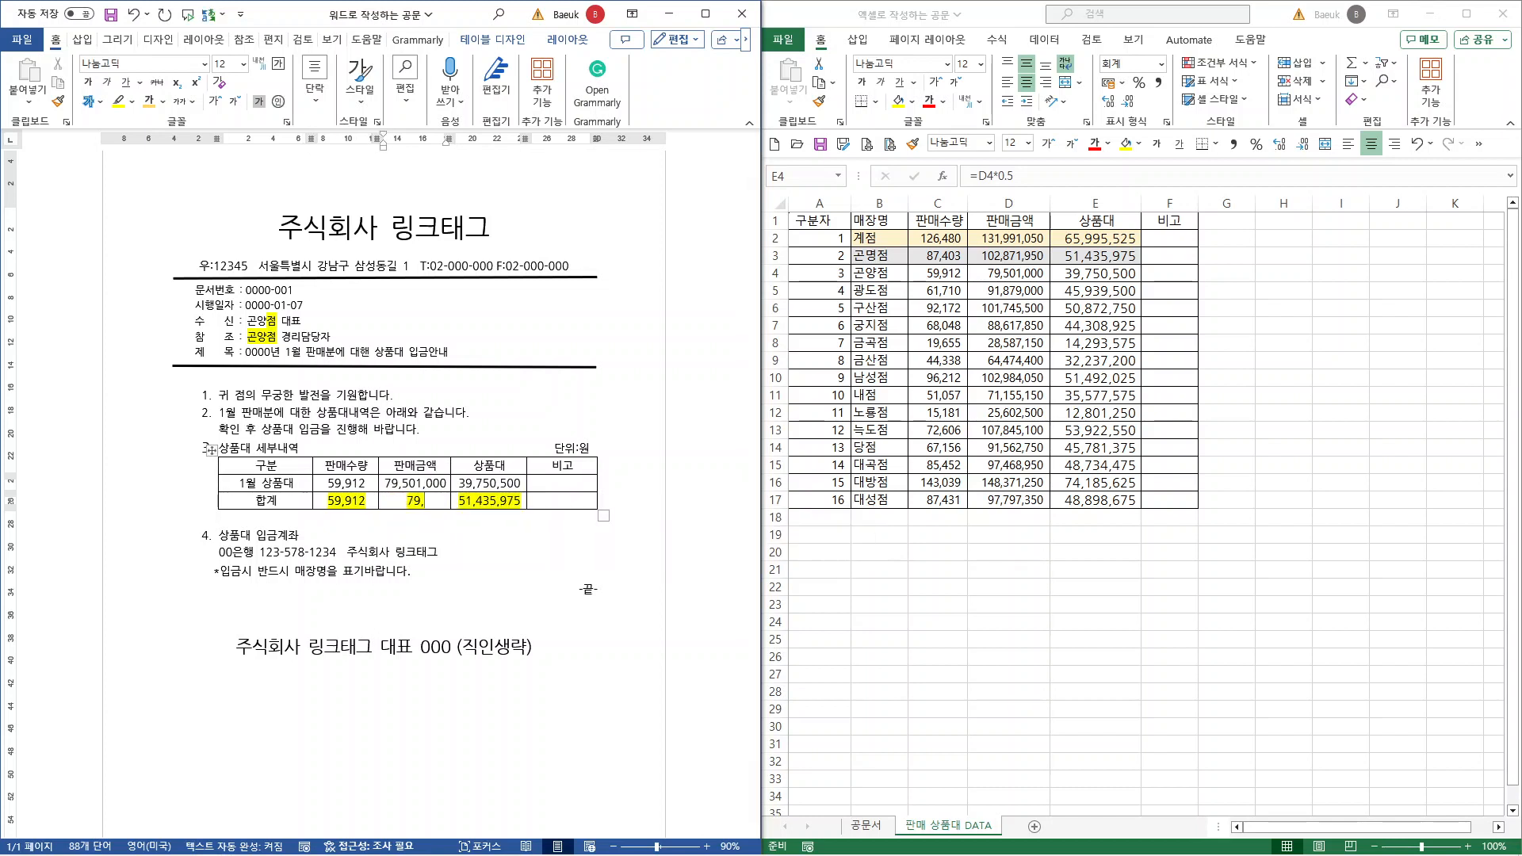
pyautogui.write('501,00')
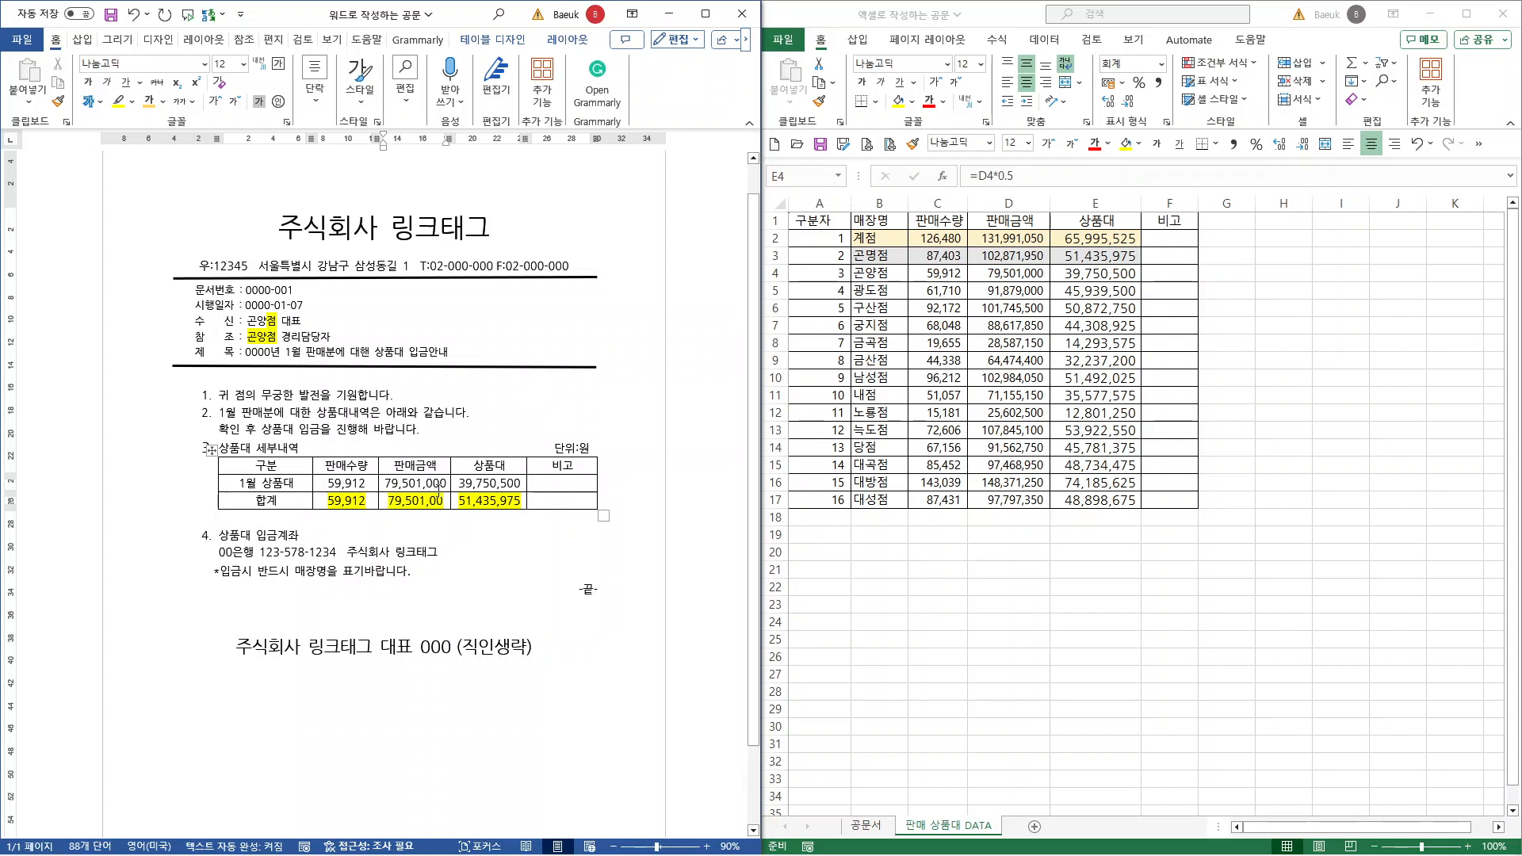
pyautogui.write('0')
pyautogui.moveTo(463, 505); pyautogui.dragTo(519, 506)
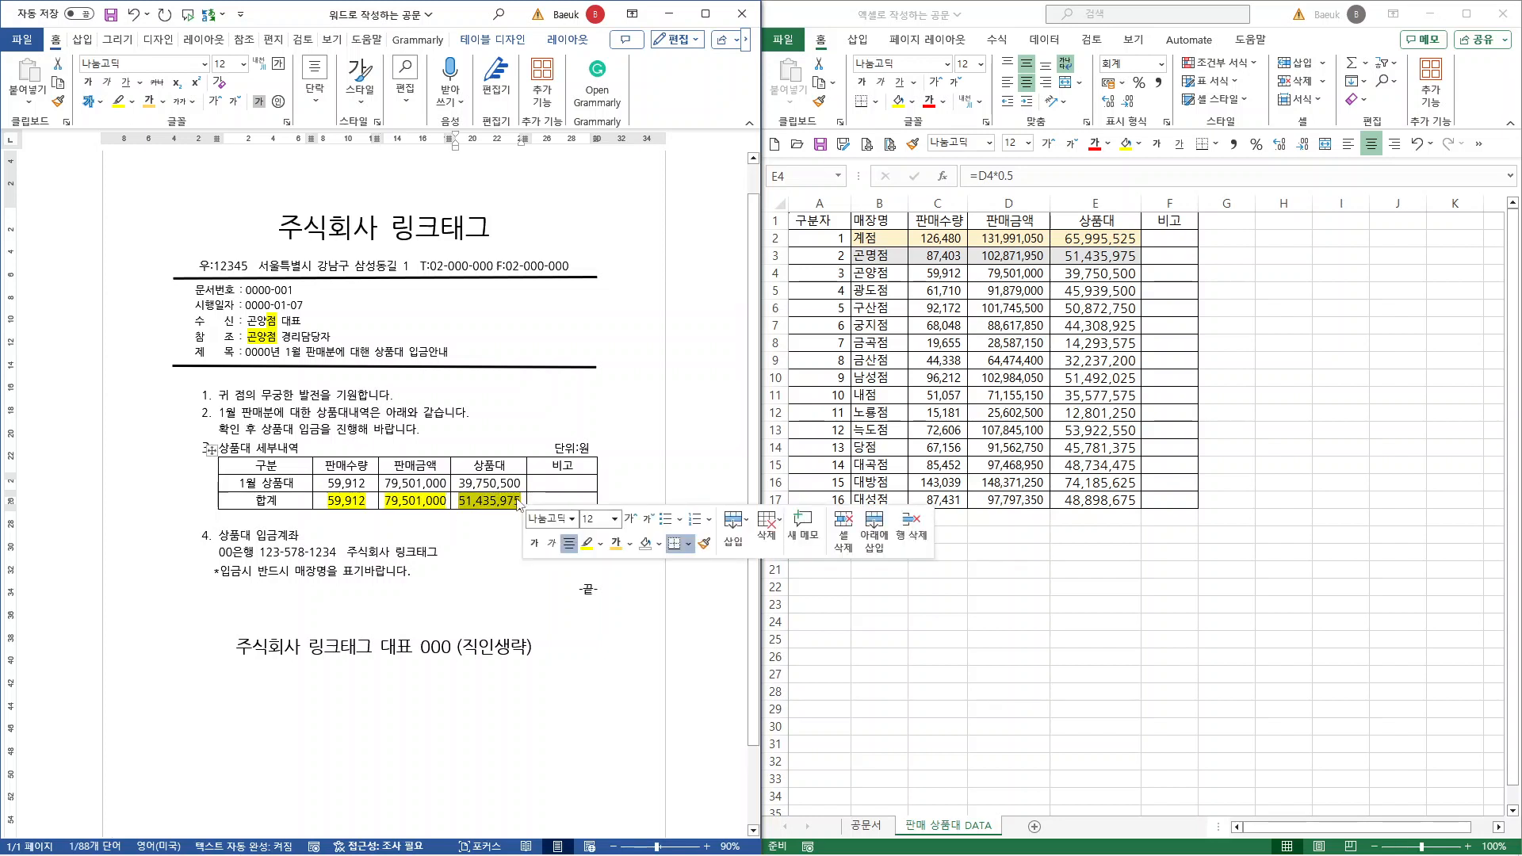
pyautogui.write('39,750,')
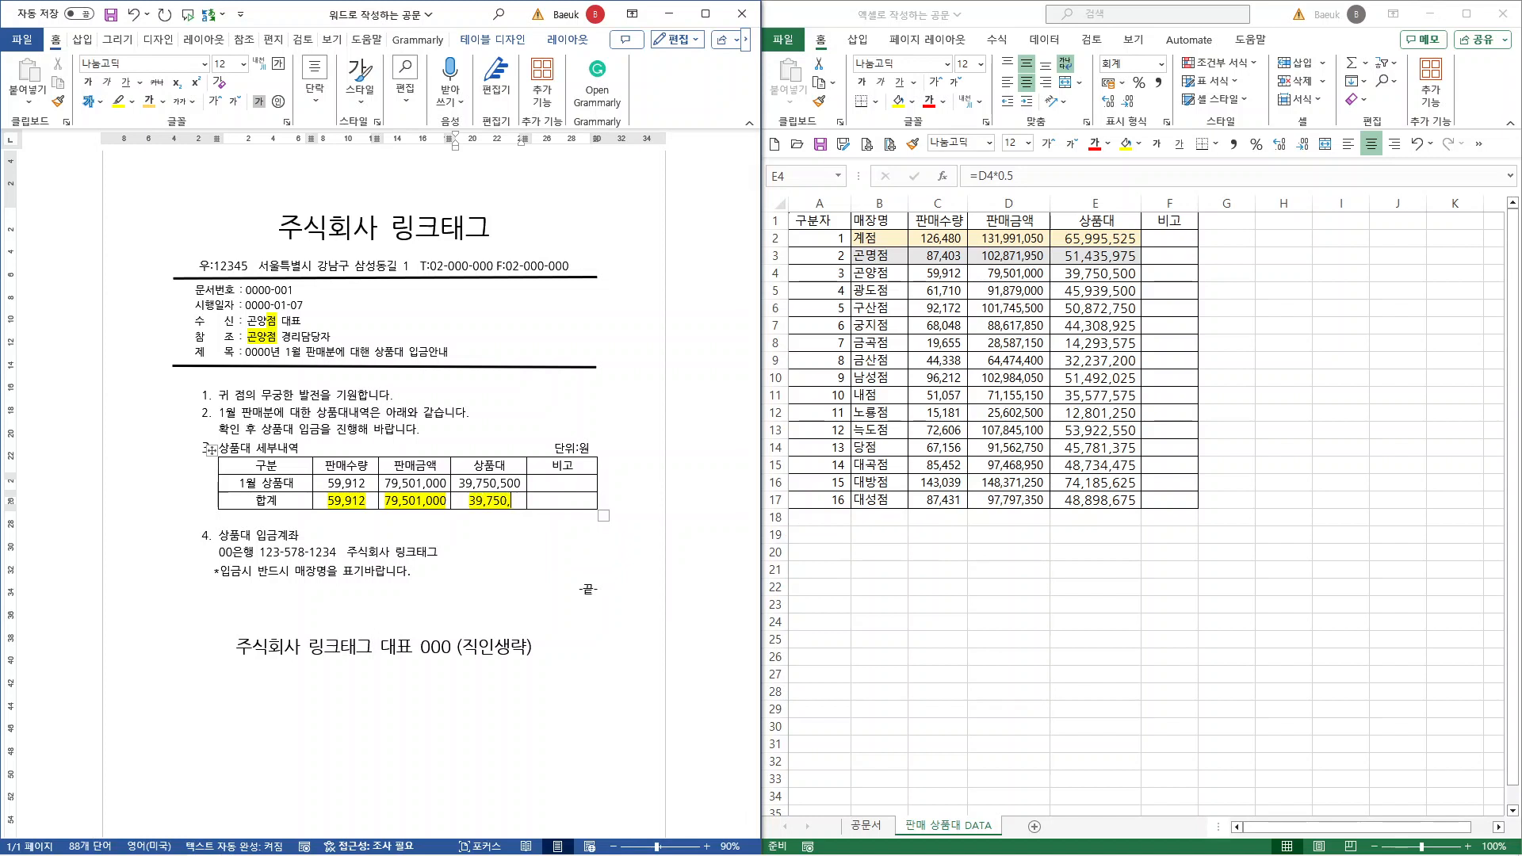
pyautogui.write('500')
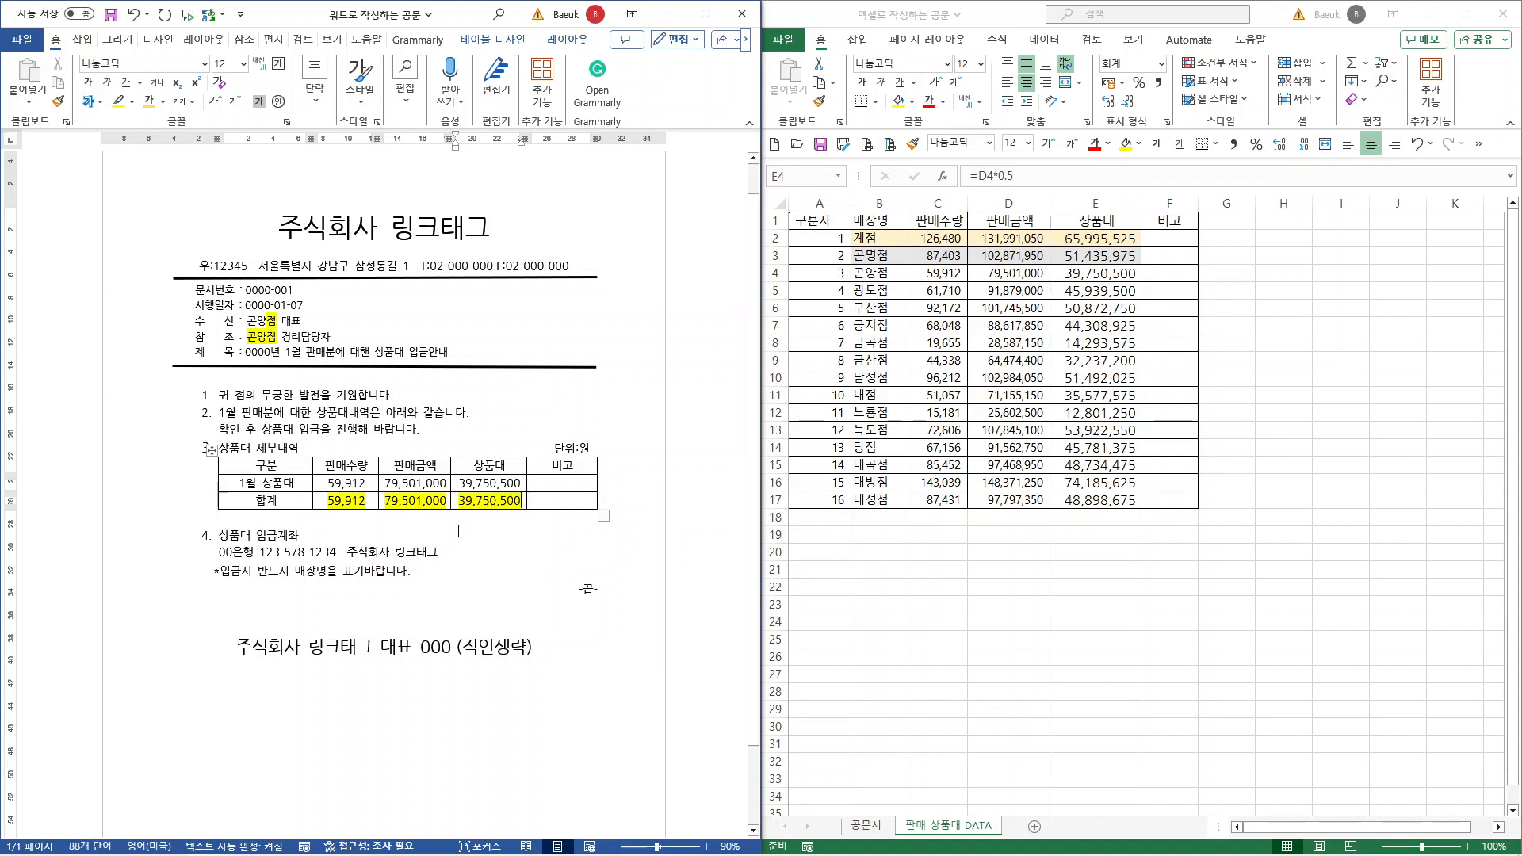
pyautogui.click(459, 531)
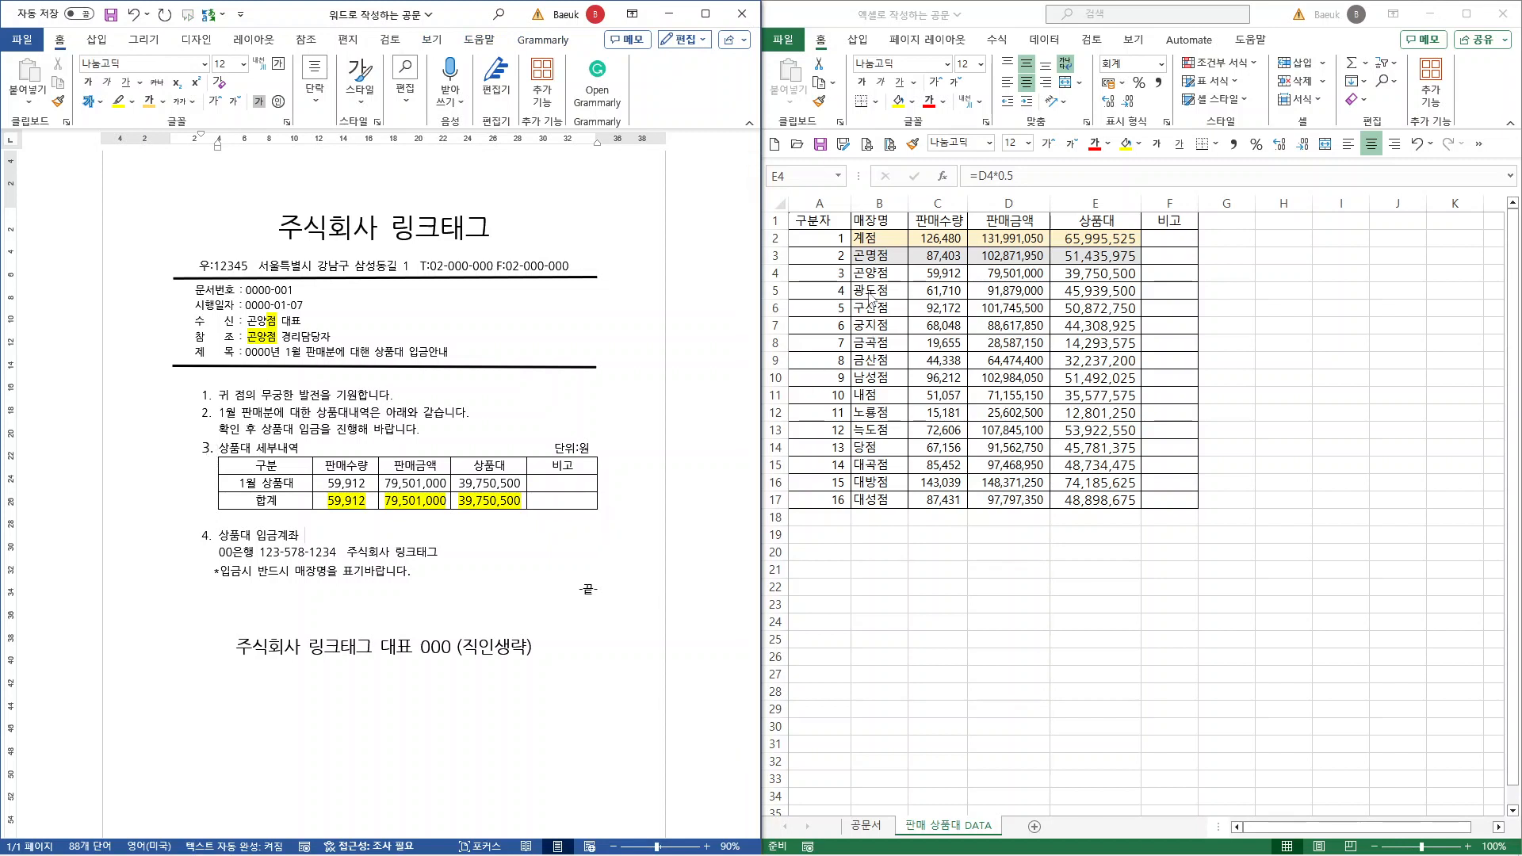
# Replace 곤양 with 광도 in the branch name on the letter's 수신 line.
pyautogui.hotkey('alt', 'Tab')
pyautogui.hotkey('alt', 'Tab')
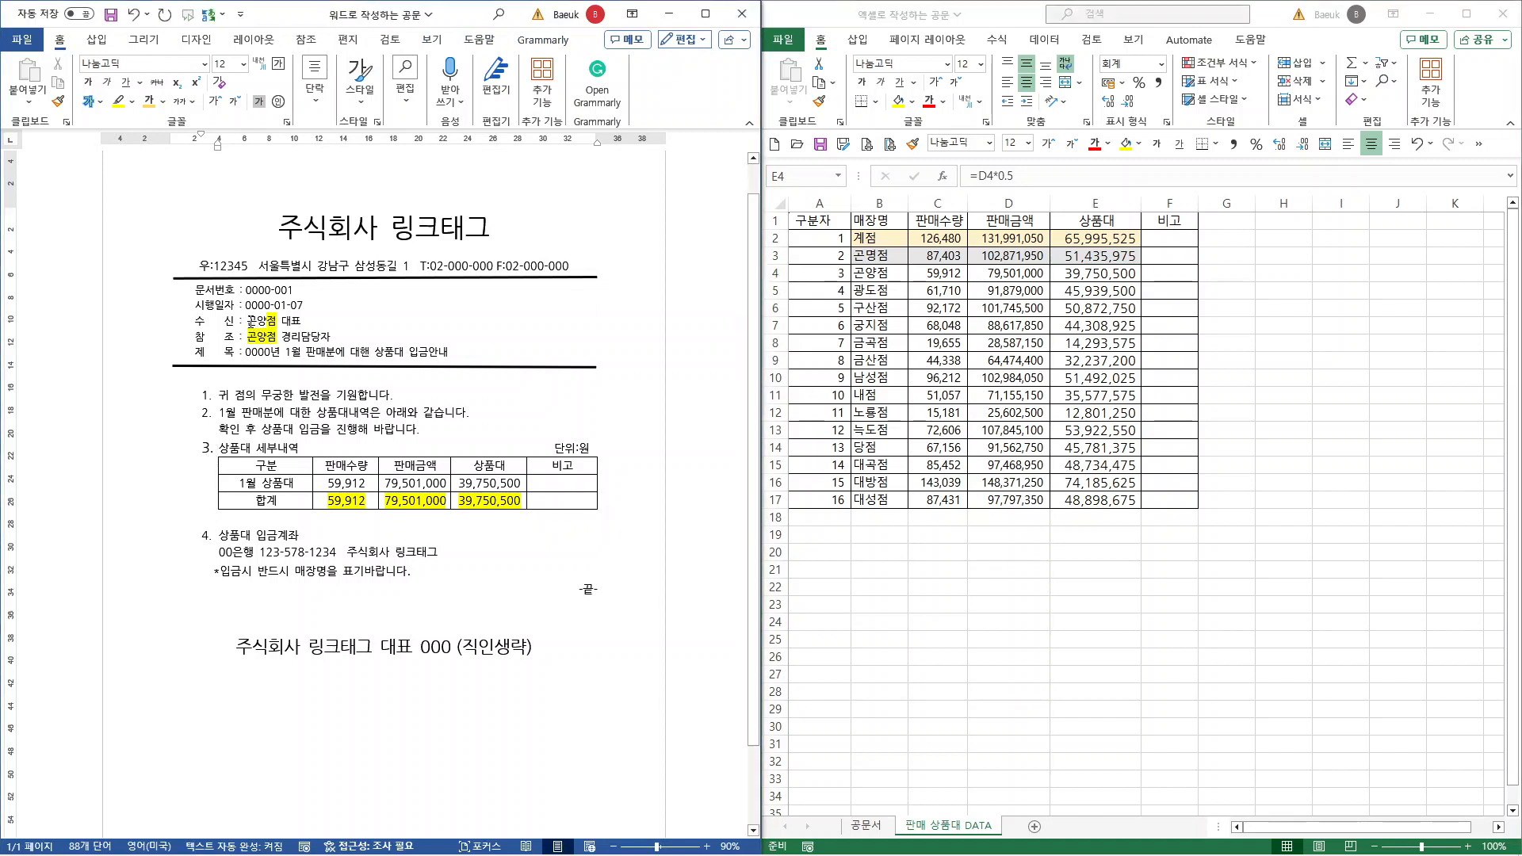
pyautogui.write('ㄱ')
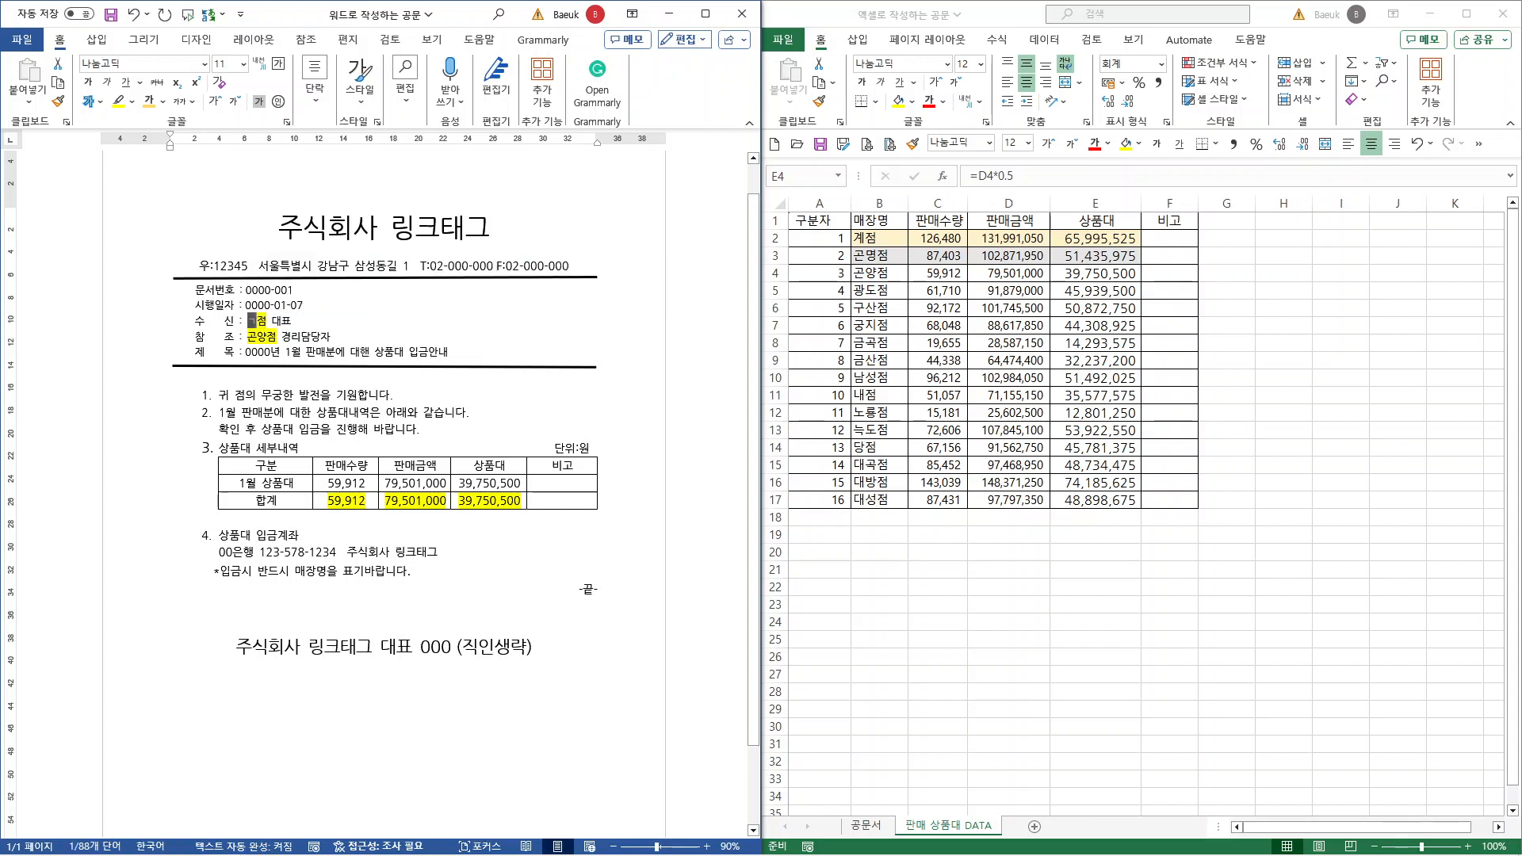
pyautogui.write('고')
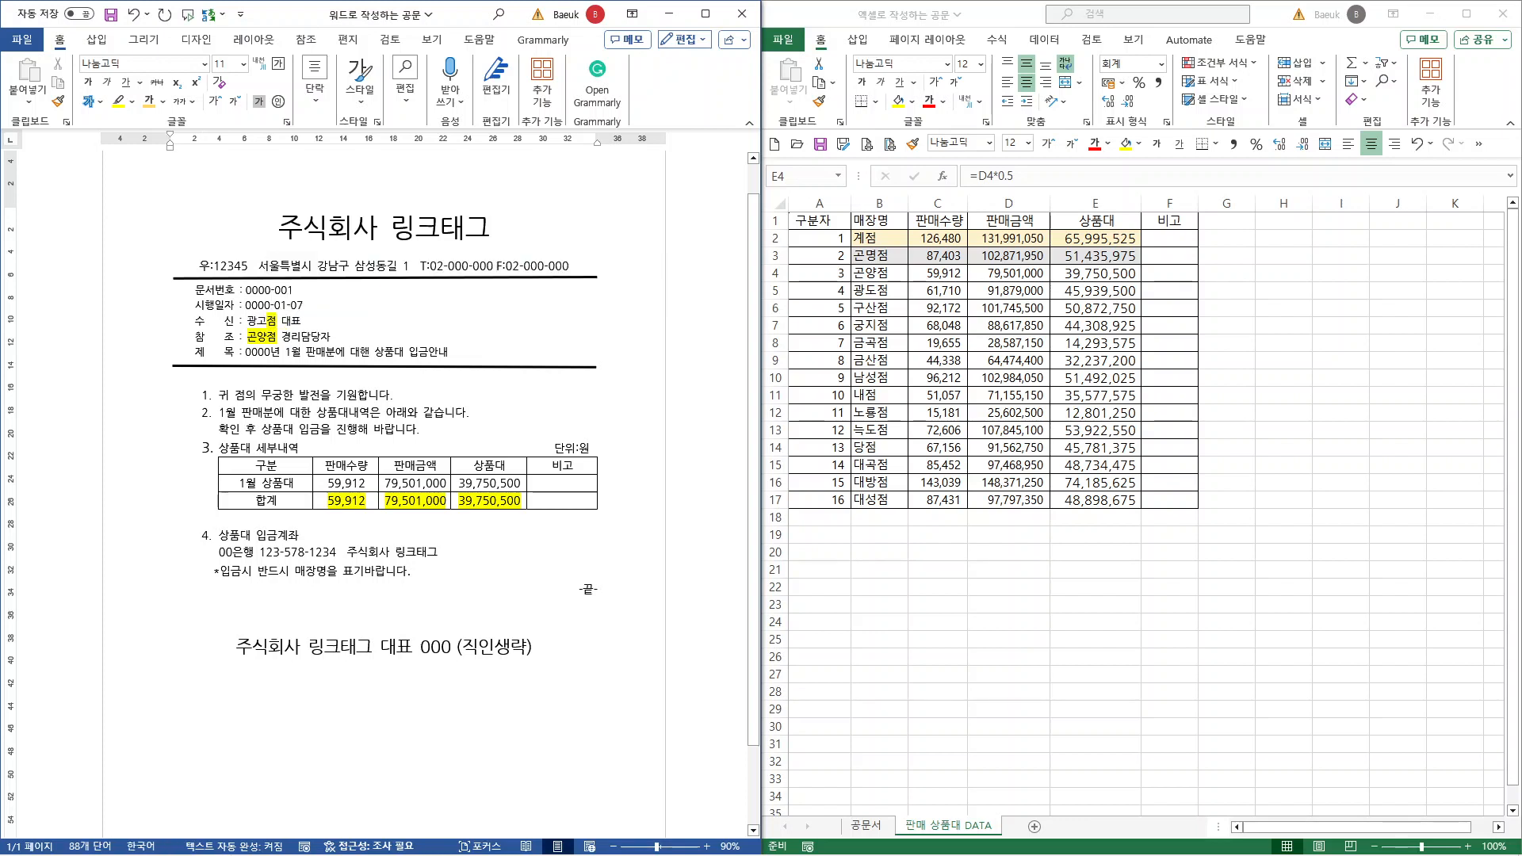
pyautogui.press('BackSpace')
pyautogui.press('BackSpace')
pyautogui.write('도')
# Replace 곤양 with 광도 in the branch name on the letter's 참조 line.
pyautogui.moveTo(269, 343); pyautogui.dragTo(246, 343)
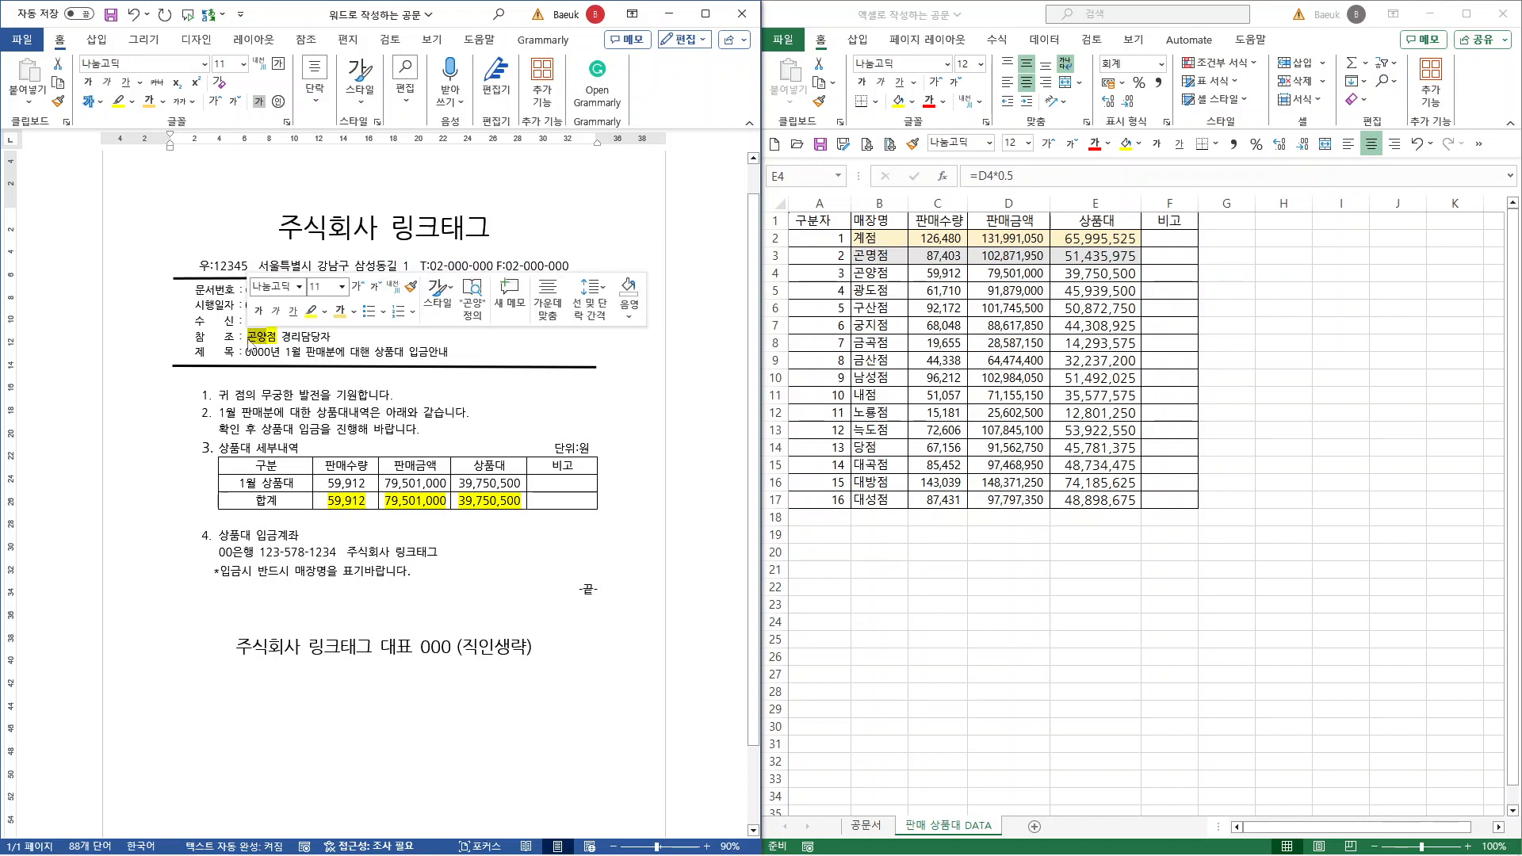
pyautogui.write('ㄱ광도')
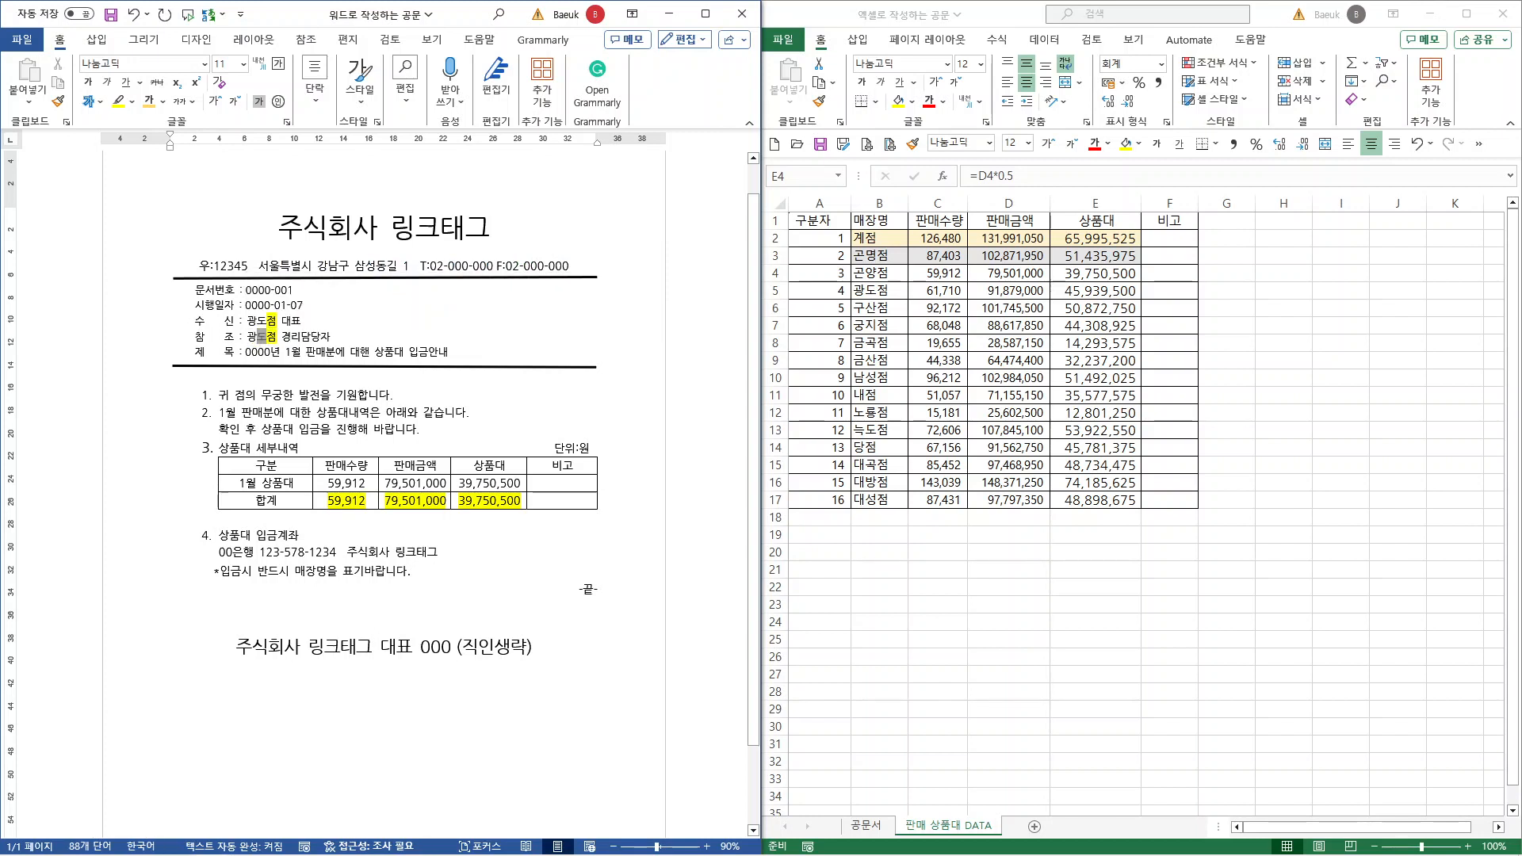
pyautogui.click(347, 492)
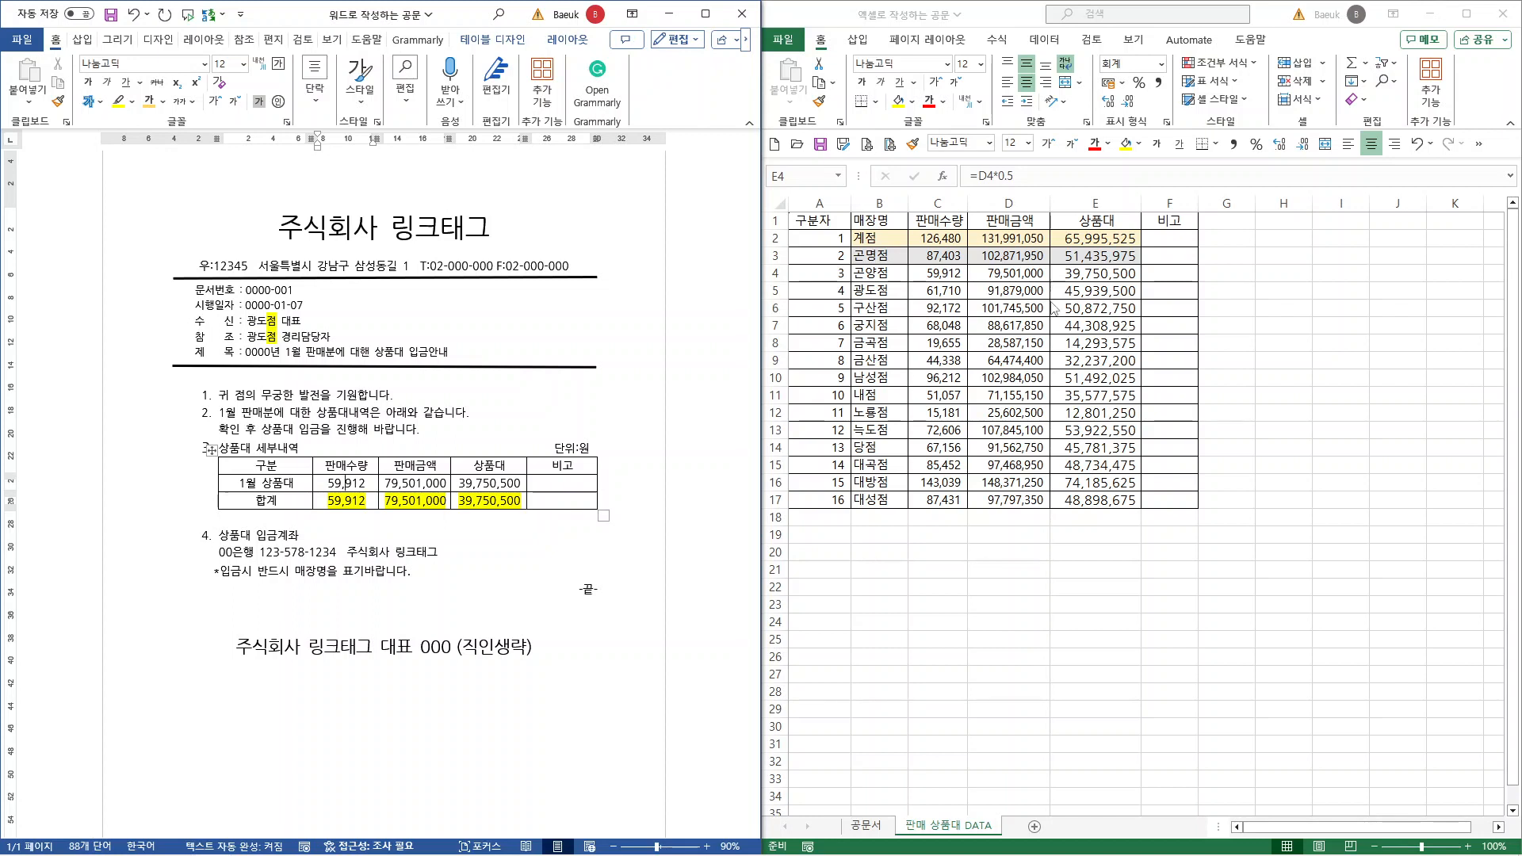
# Switch to the Excel sheet 판매 상품대 DATA and fill the 광도점 cells B5:E5 with light orange.
pyautogui.moveTo(872, 290); pyautogui.dragTo(1098, 291)
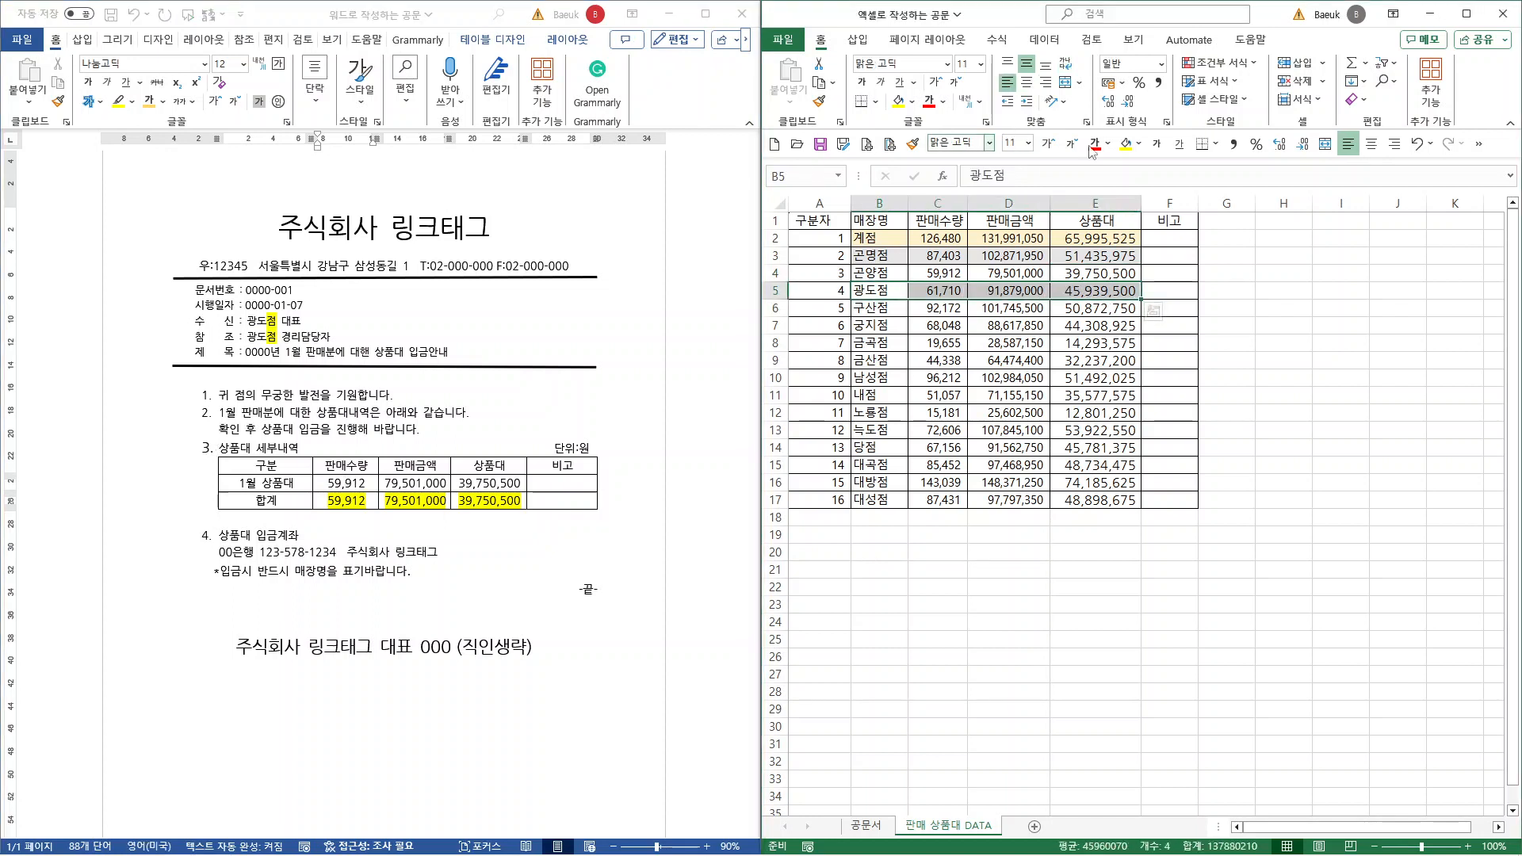
pyautogui.click(1141, 145)
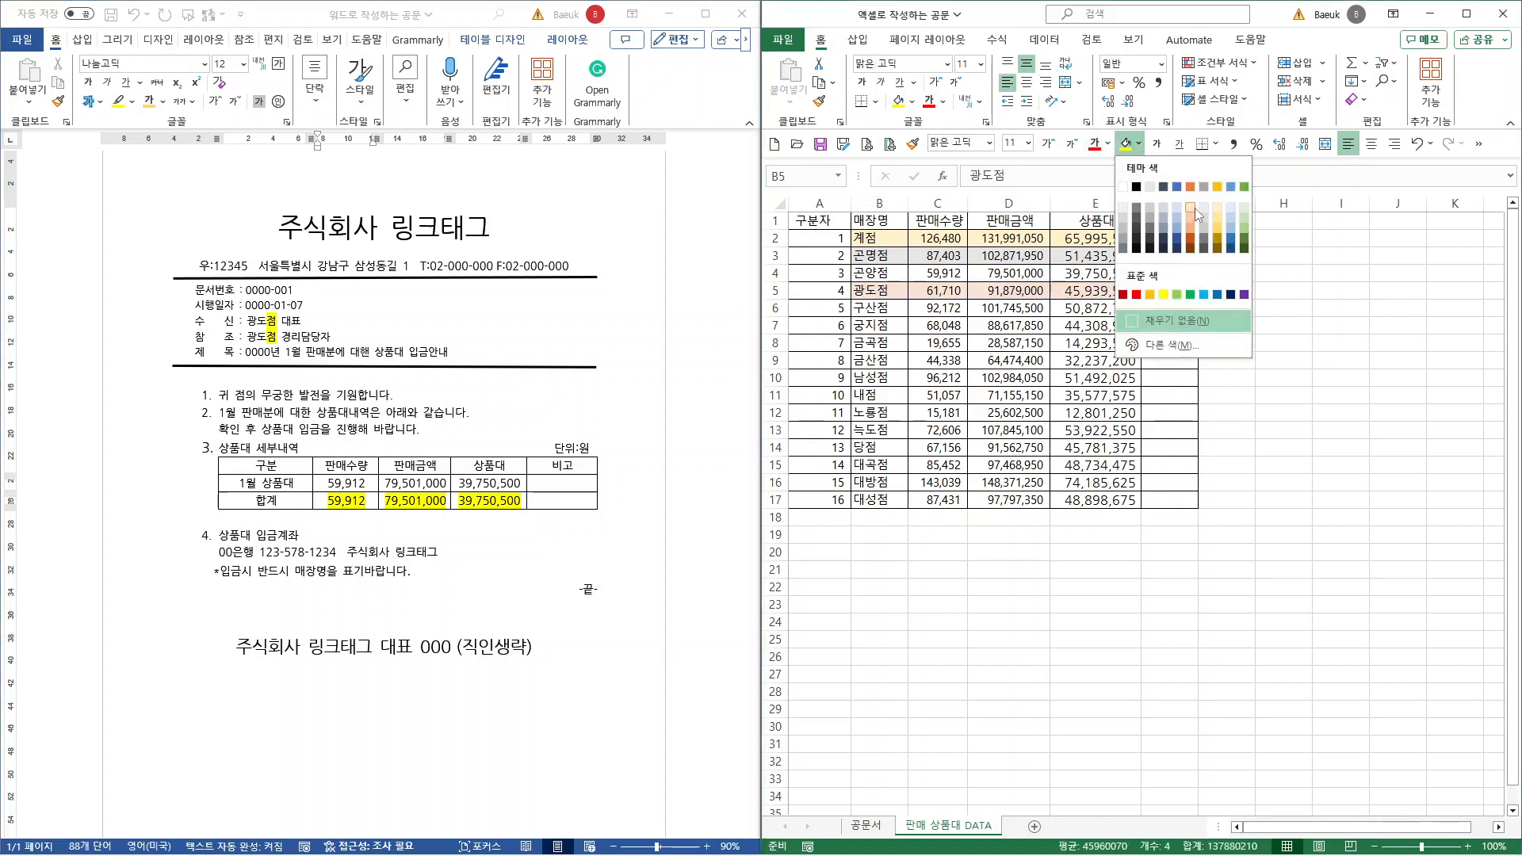
pyautogui.click(1196, 208)
# Back in the Word letter, update the 1월 상품대 row to 61,710 for 판매수량, 91,879,000 for 판매금액 and 45,939,500 for 상품대.
pyautogui.click(335, 485)
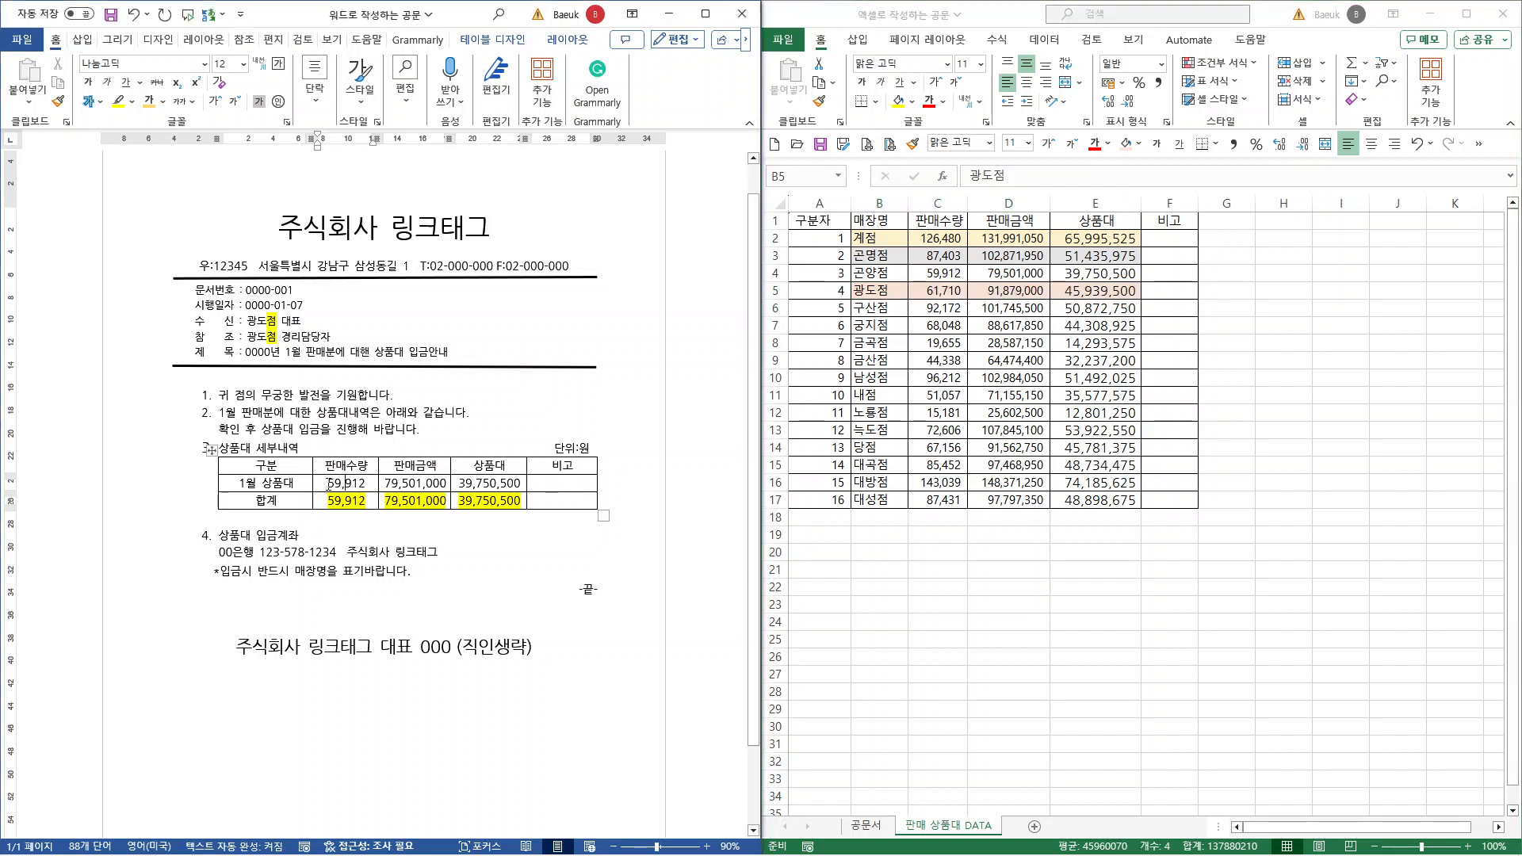
pyautogui.moveTo(327, 484); pyautogui.dragTo(366, 484)
pyautogui.write('61')
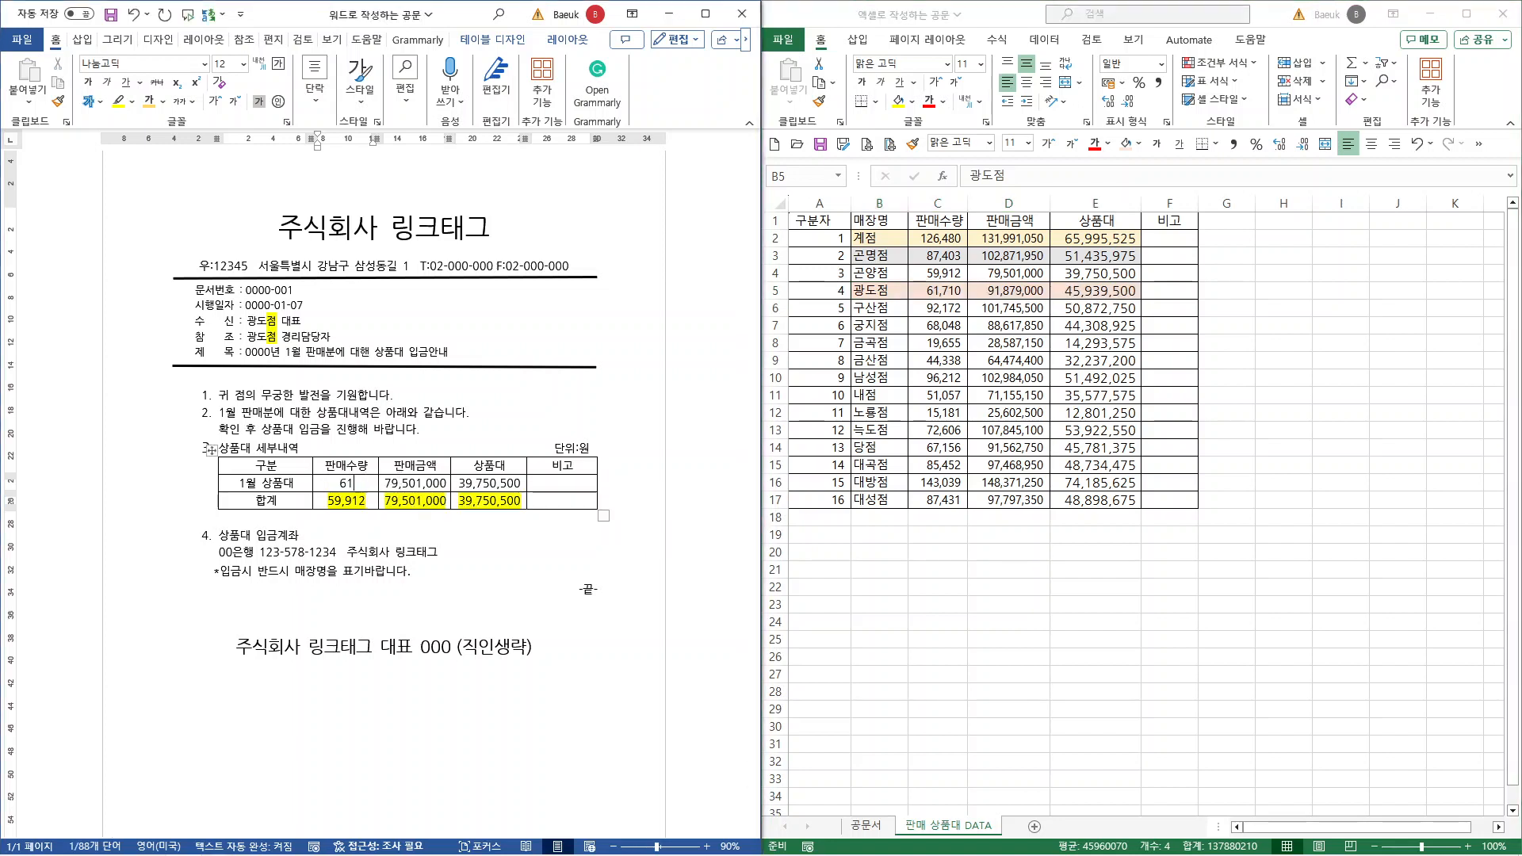
pyautogui.write(',710')
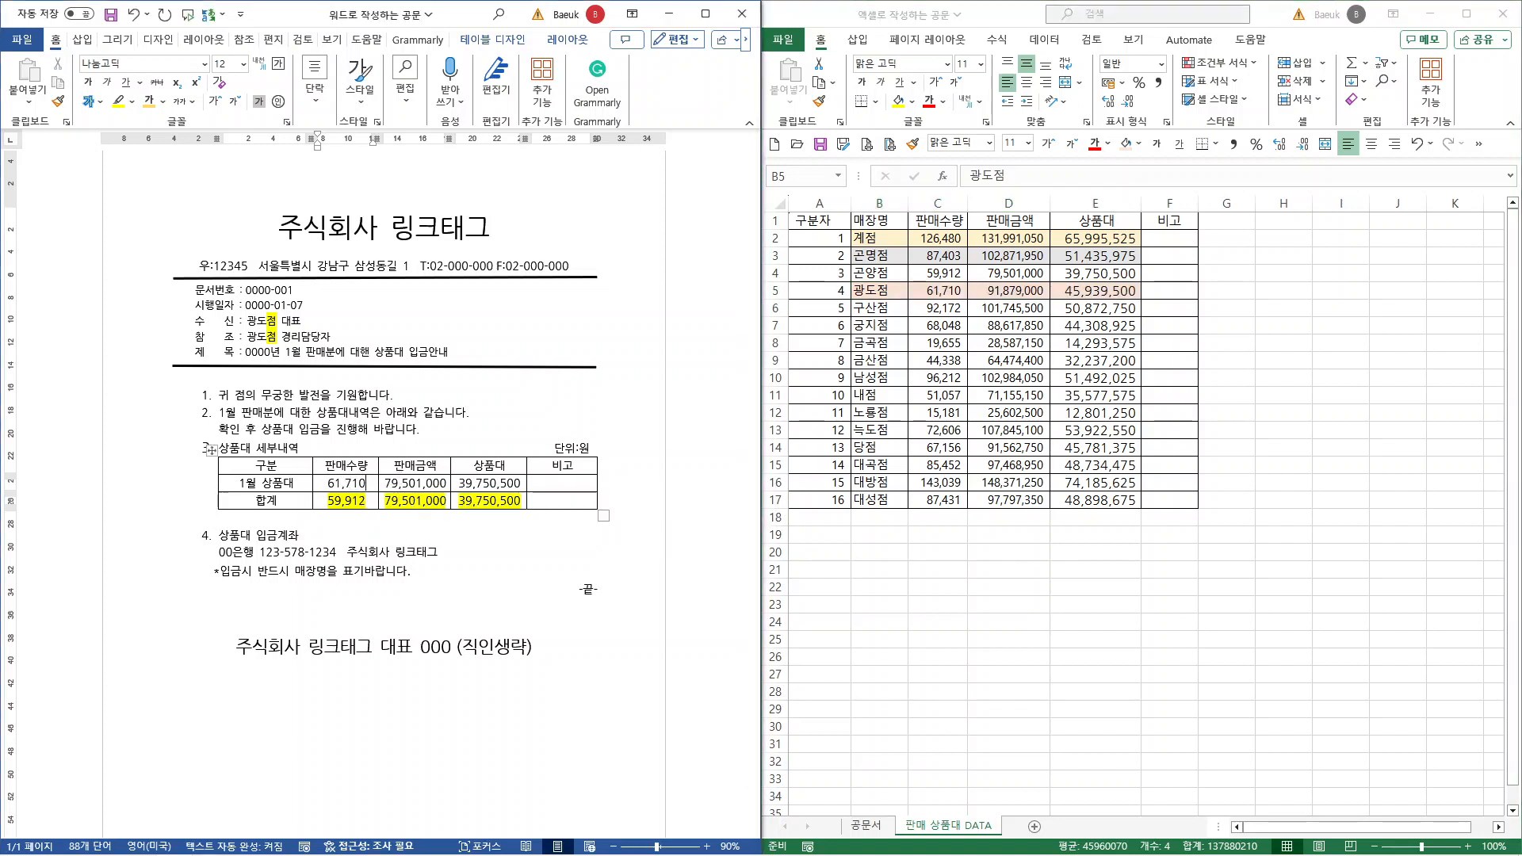
pyautogui.press('Tab')
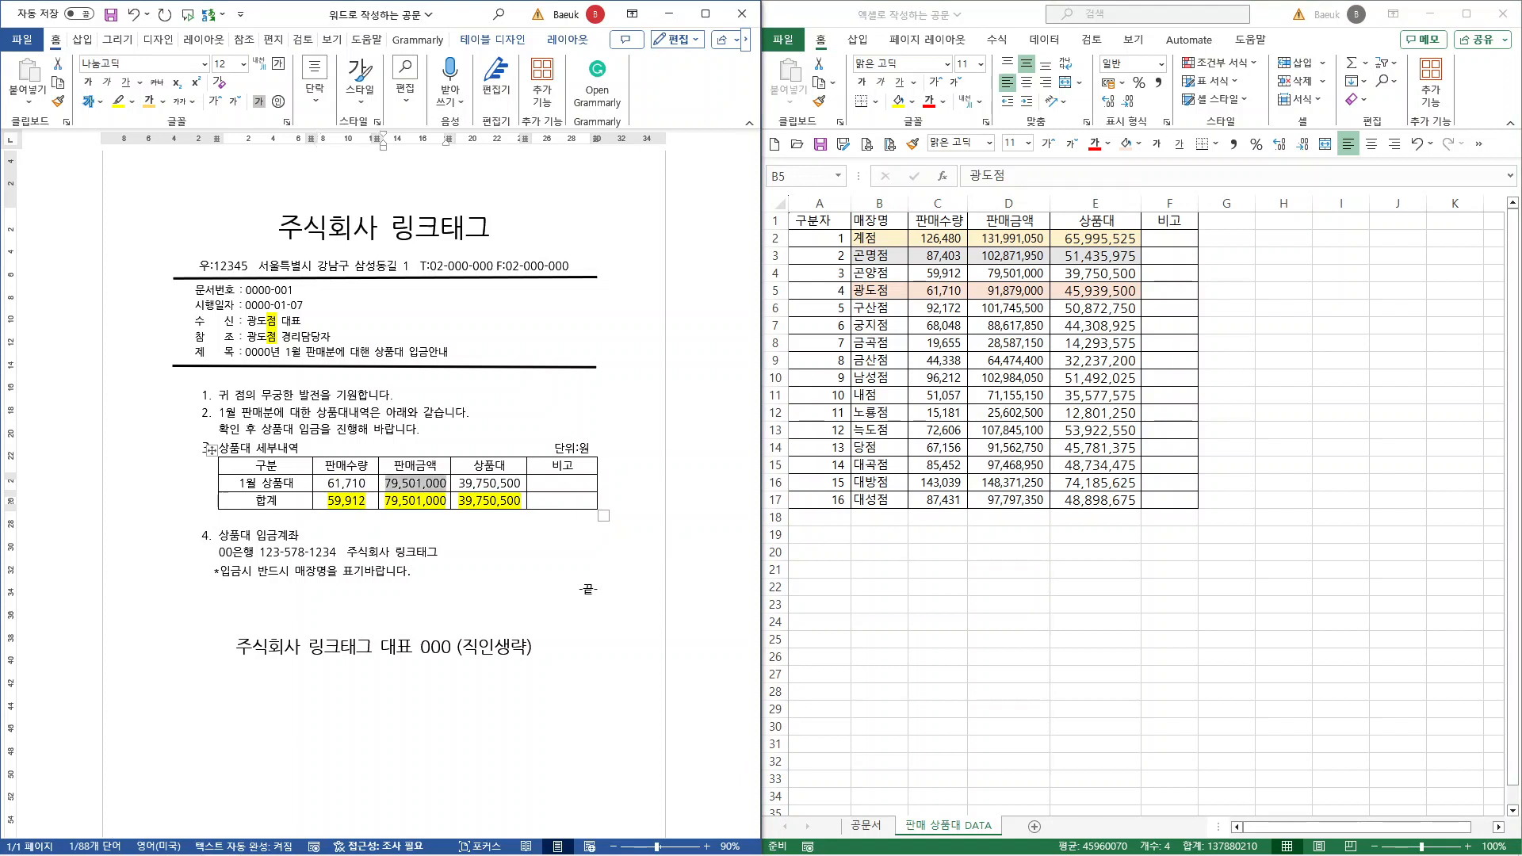
pyautogui.write('91')
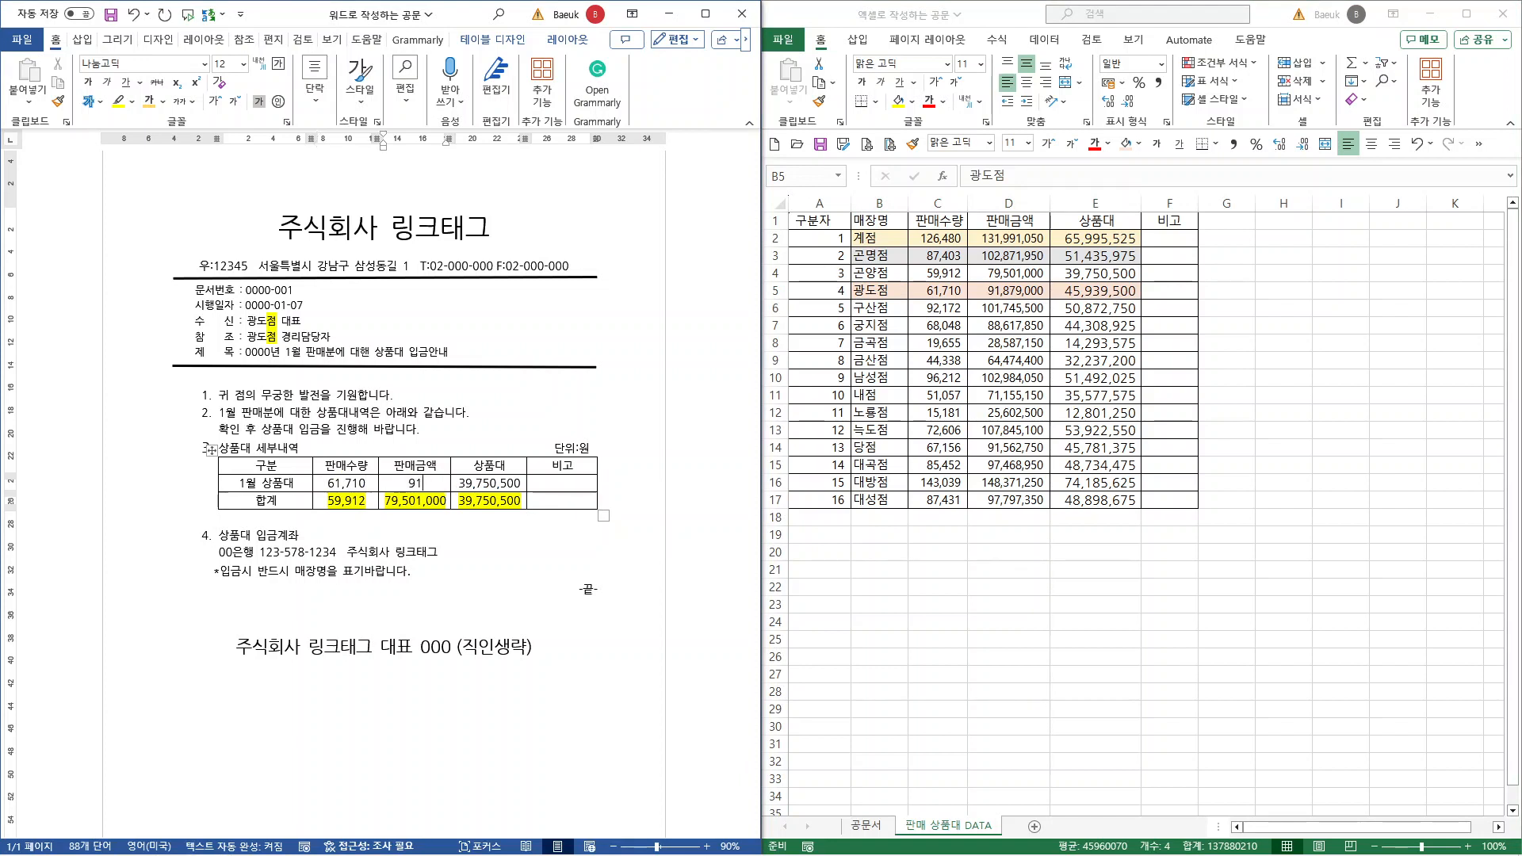
pyautogui.write('879,000')
pyautogui.press('Tab')
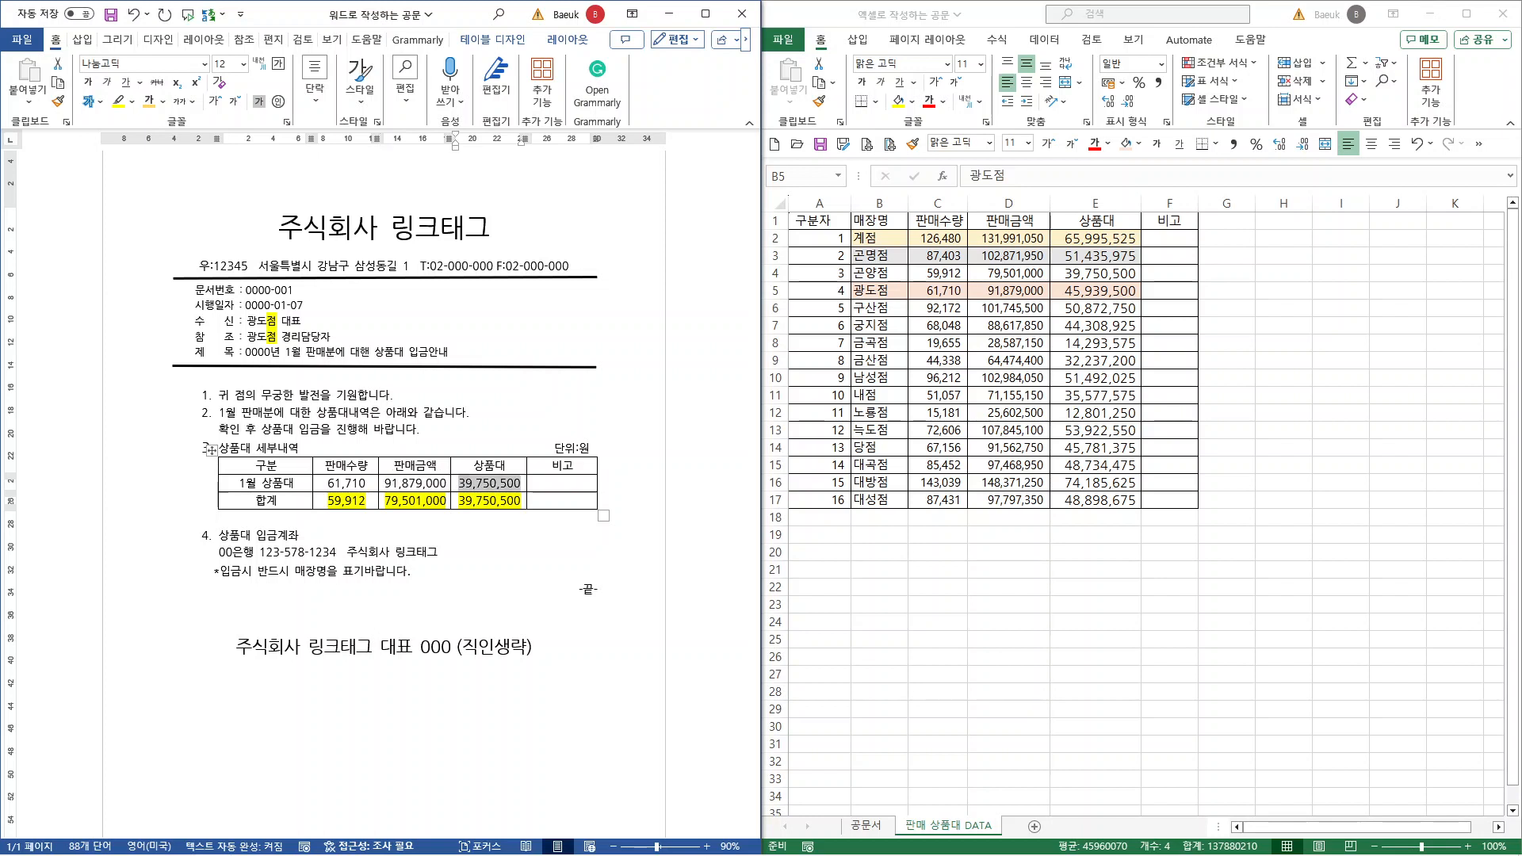
pyautogui.write('45')
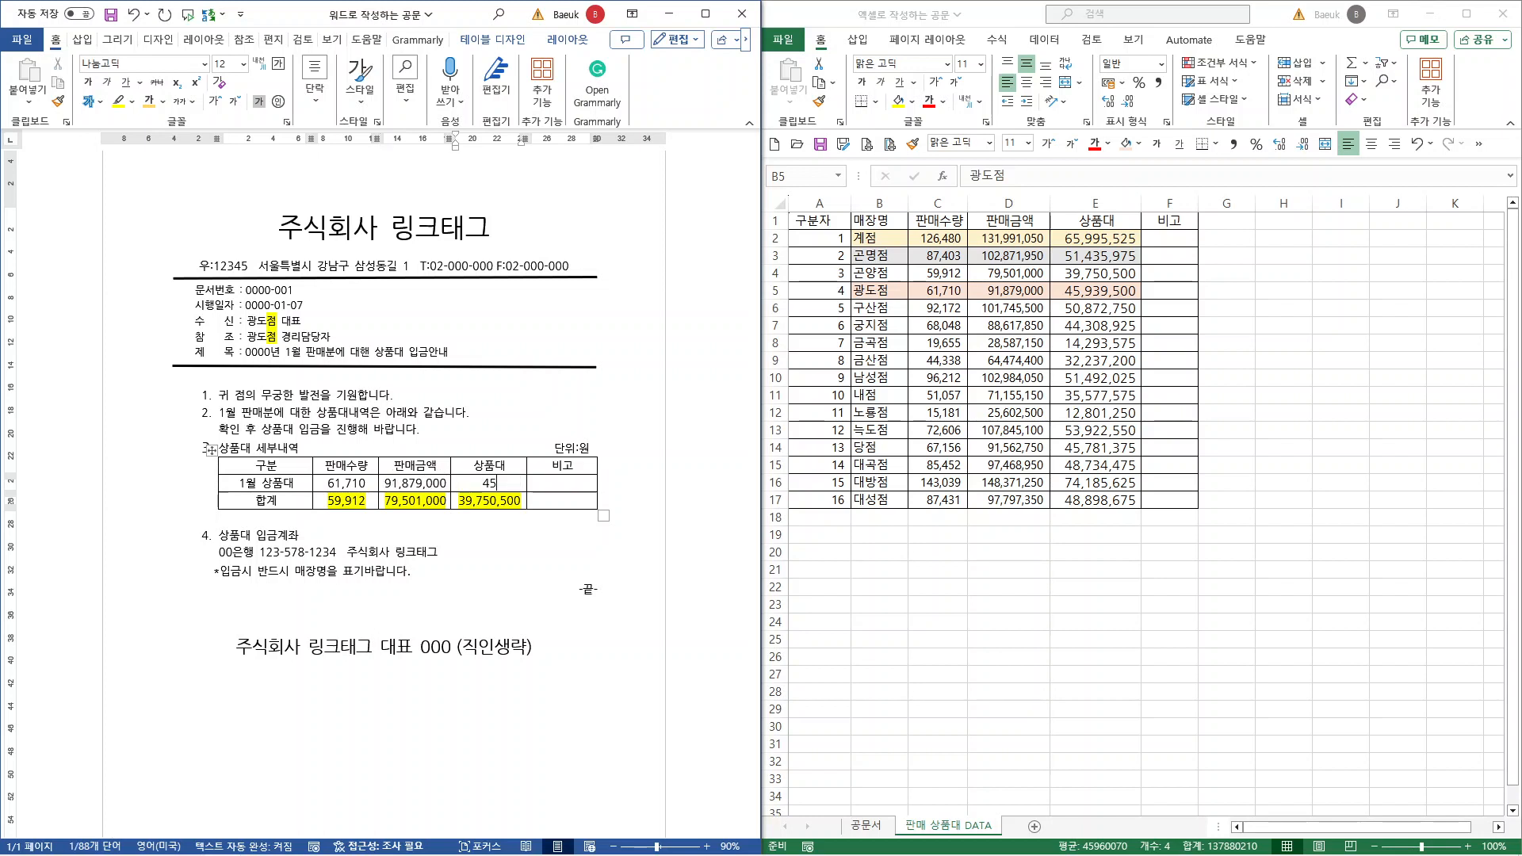
pyautogui.write(',939,500')
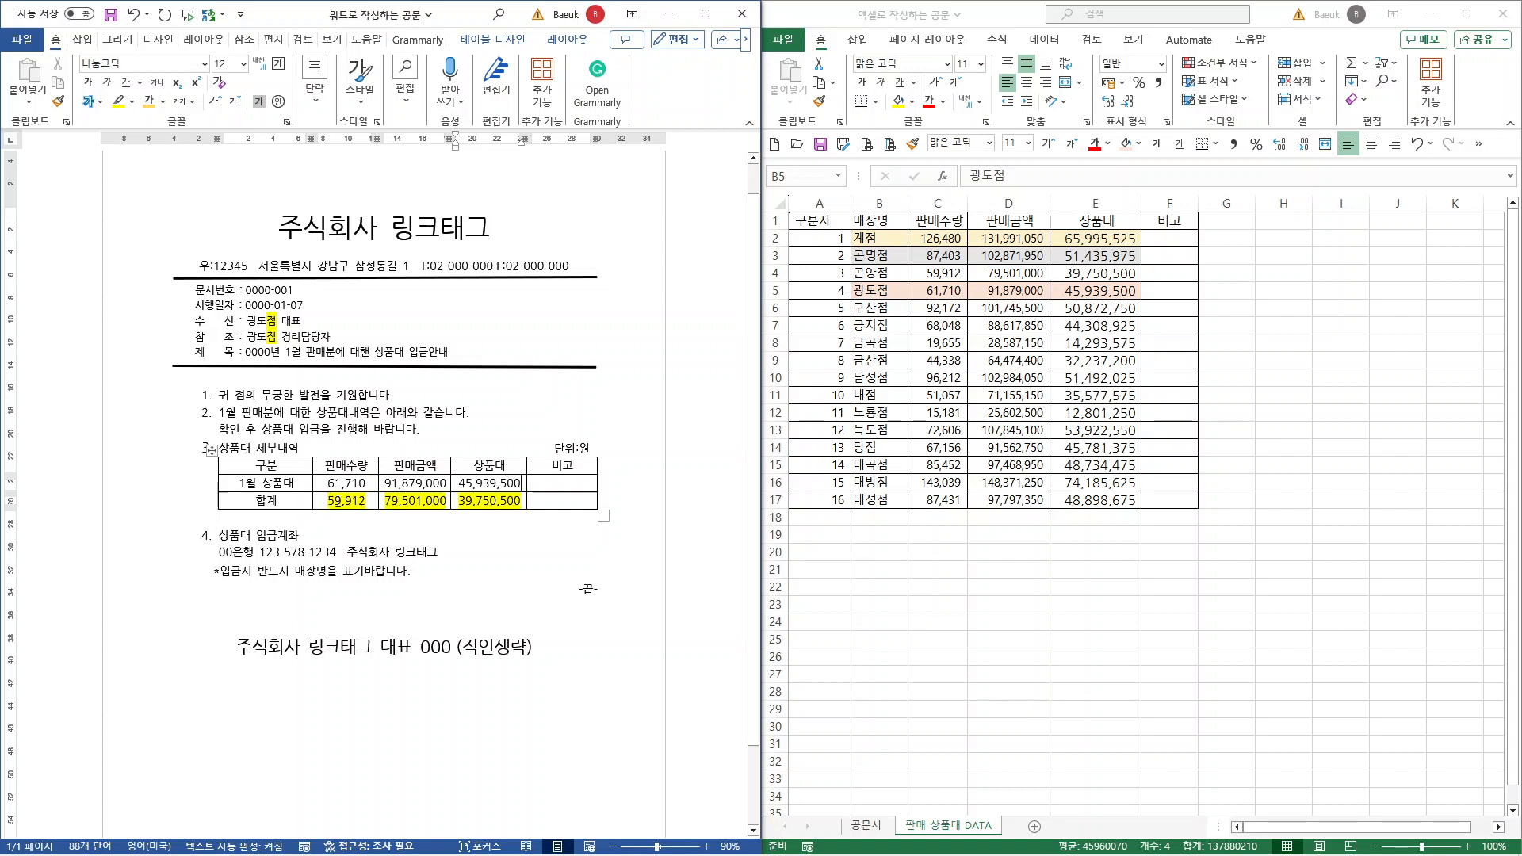
# Update the letter's 합계 row to 61,710 for 판매수량, 91,879,000 for 판매금액 and 45,939,500 for 상품대.
pyautogui.doubleClick(339, 500)
pyautogui.write('61,')
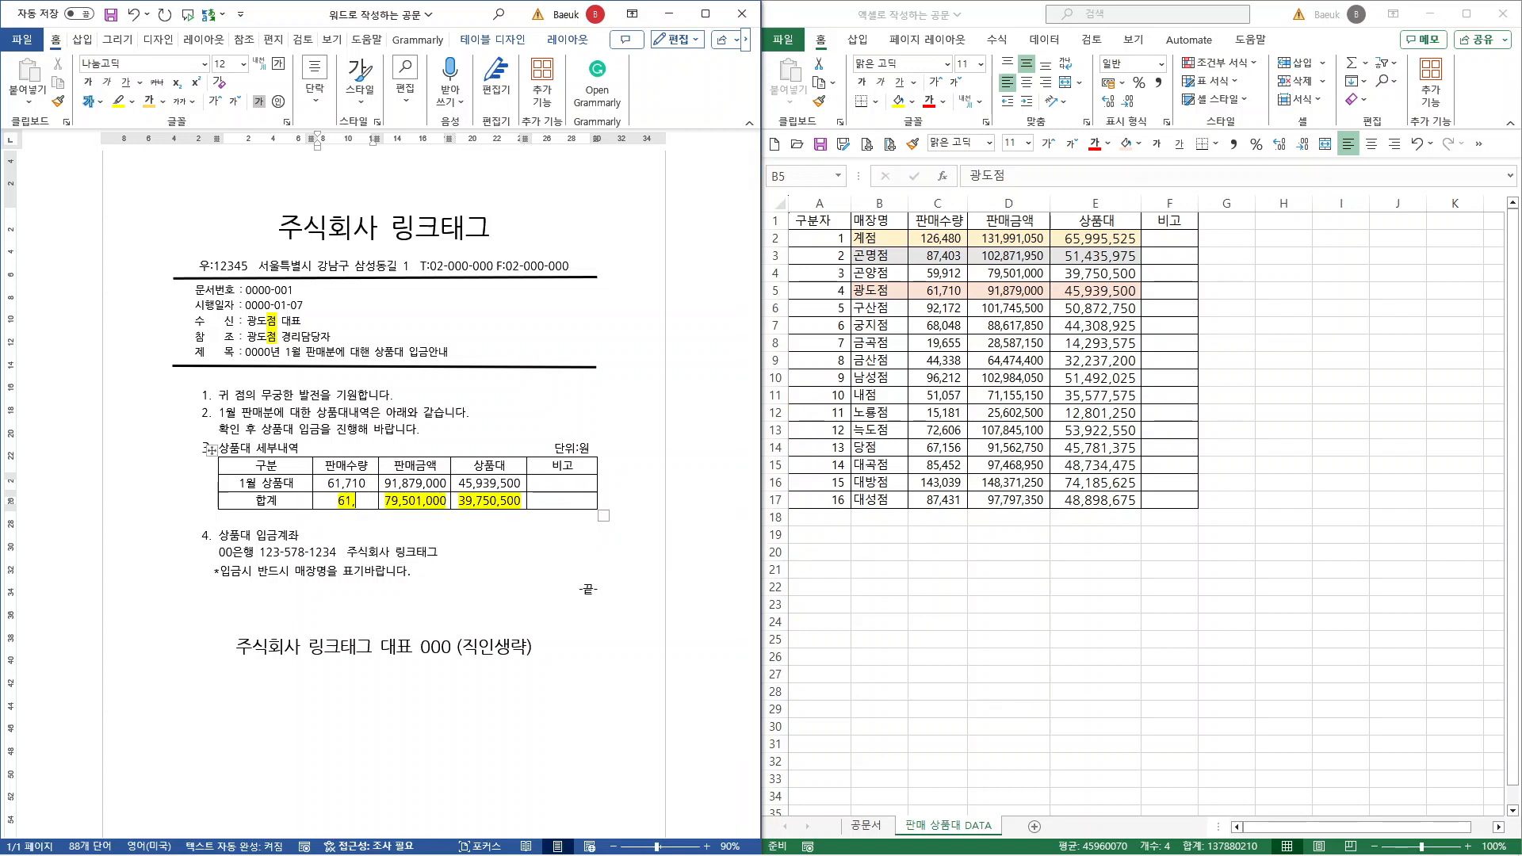
pyautogui.write('710')
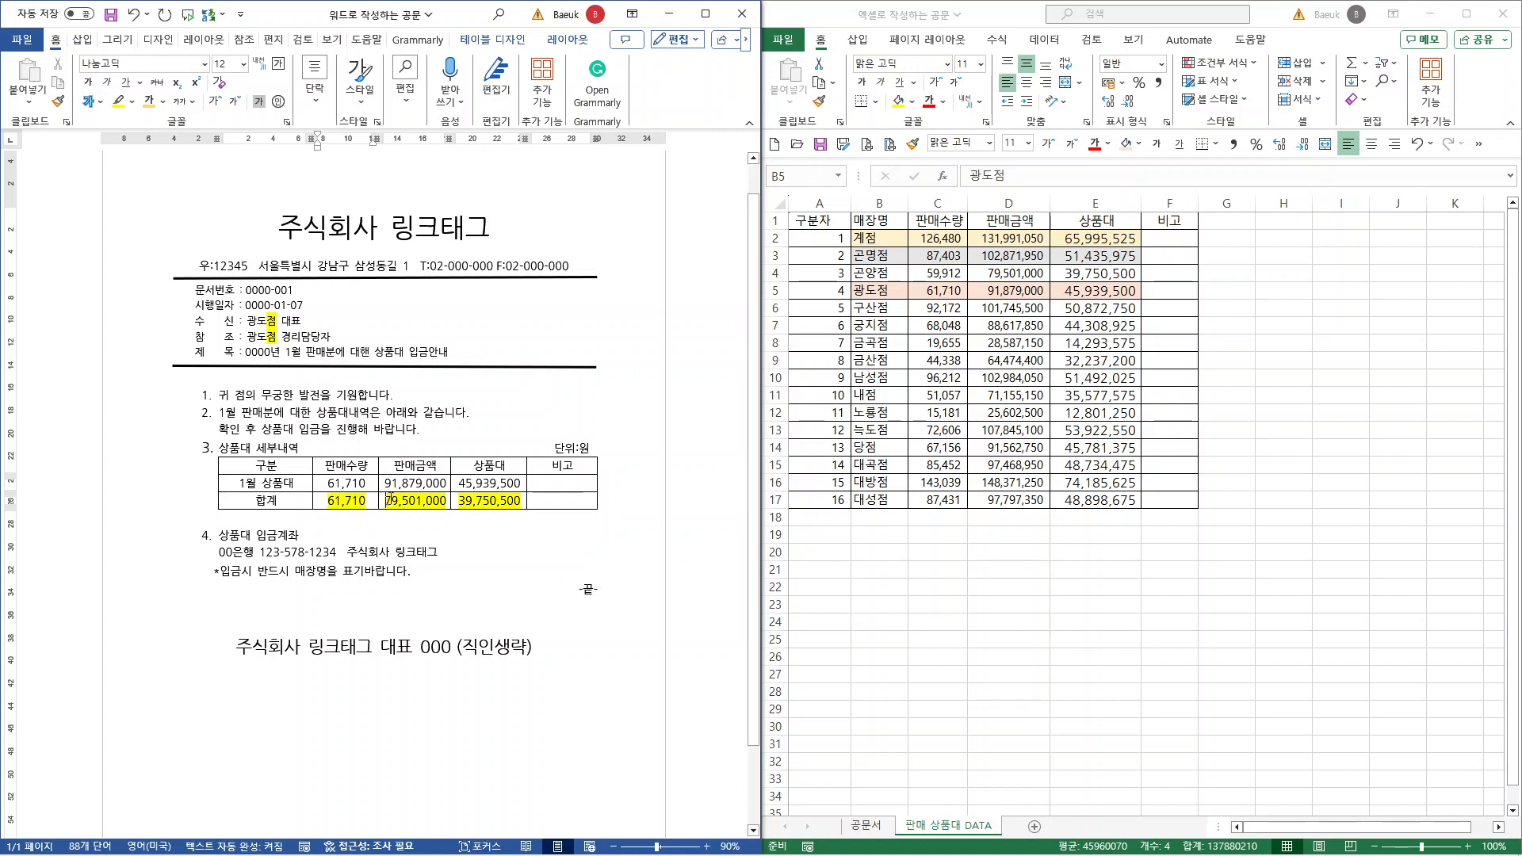
pyautogui.doubleClick(390, 500)
pyautogui.write('91,')
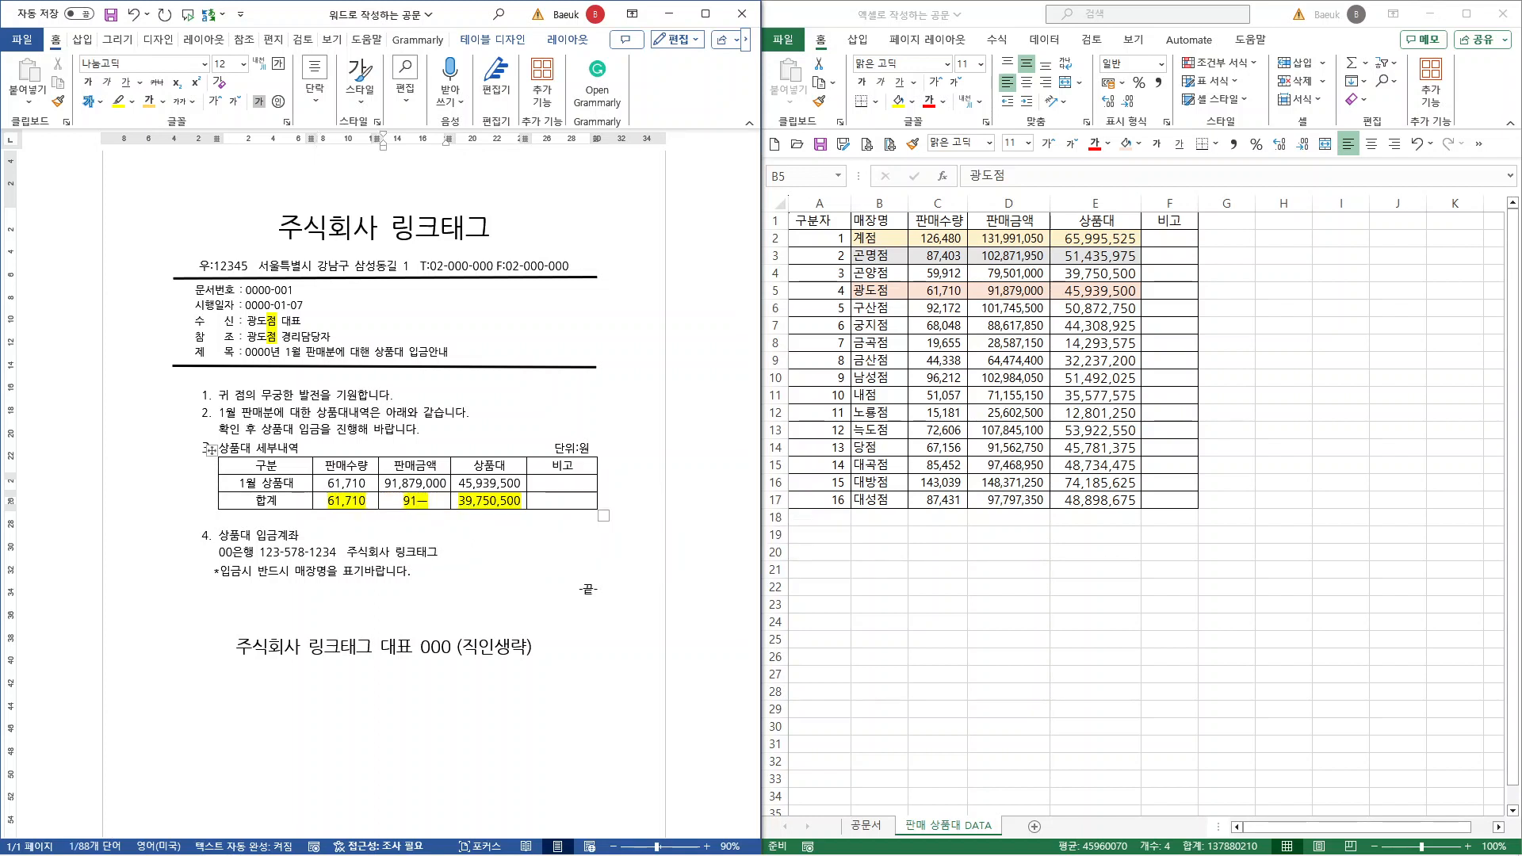
pyautogui.write('87')
pyautogui.press('BackSpace')
pyautogui.press('BackSpace')
pyautogui.press('BackSpace')
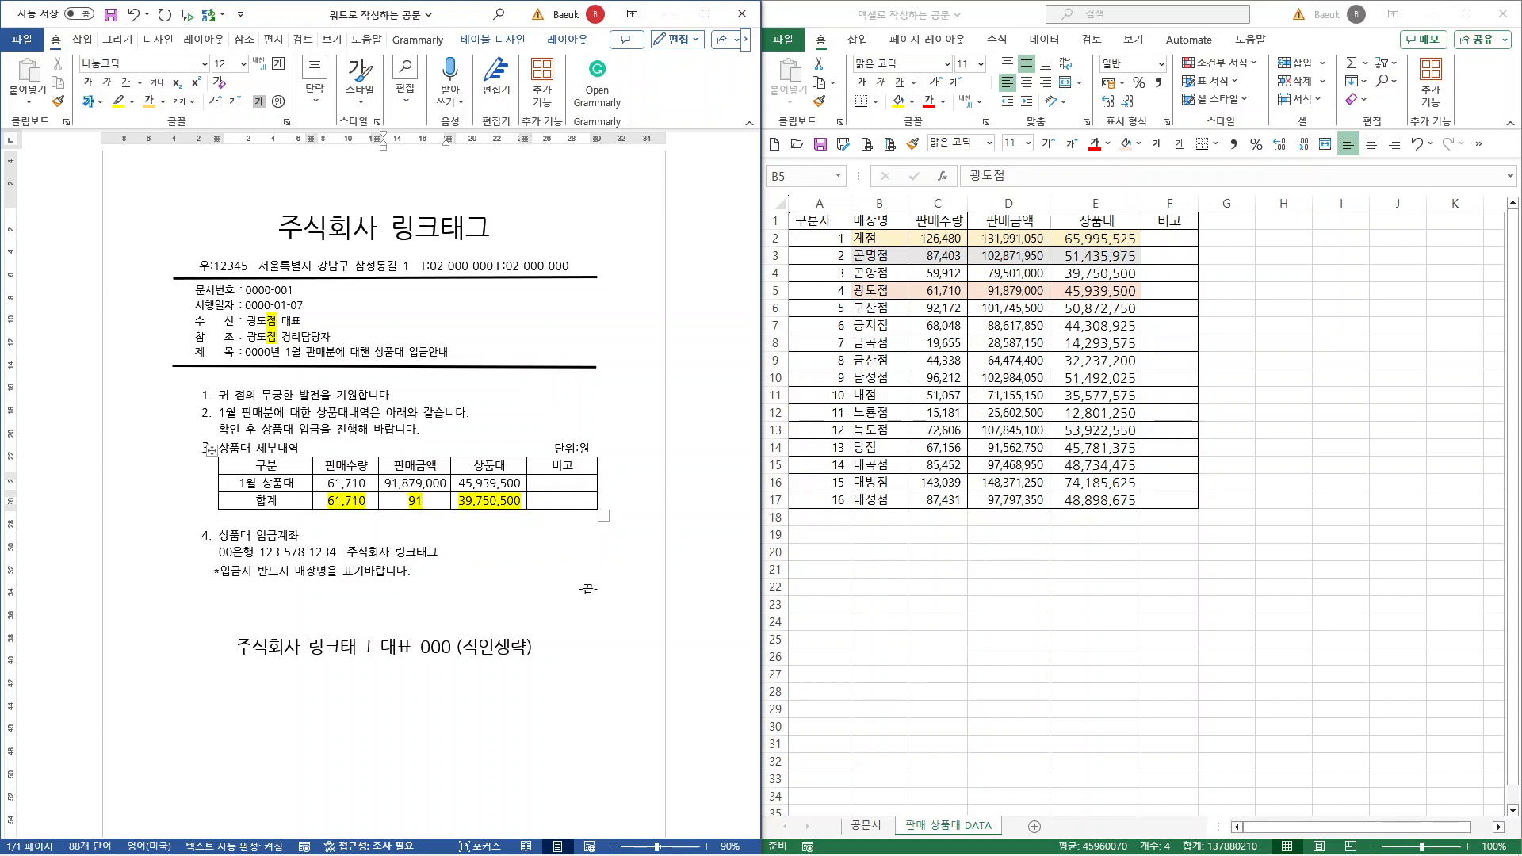
pyautogui.write(',879,000')
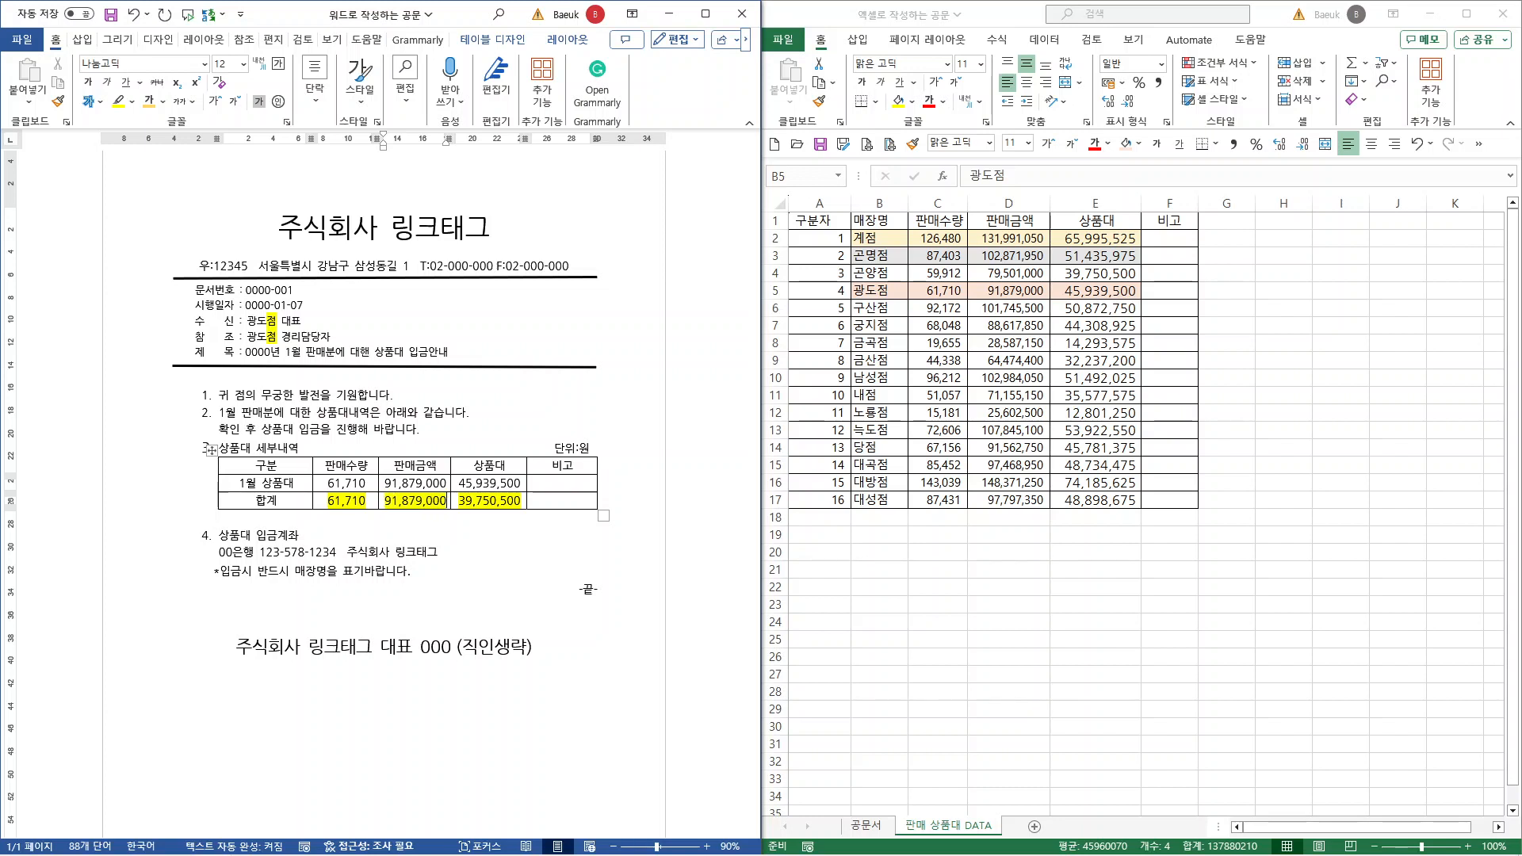
pyautogui.moveTo(458, 502); pyautogui.dragTo(524, 501)
pyautogui.write('45,')
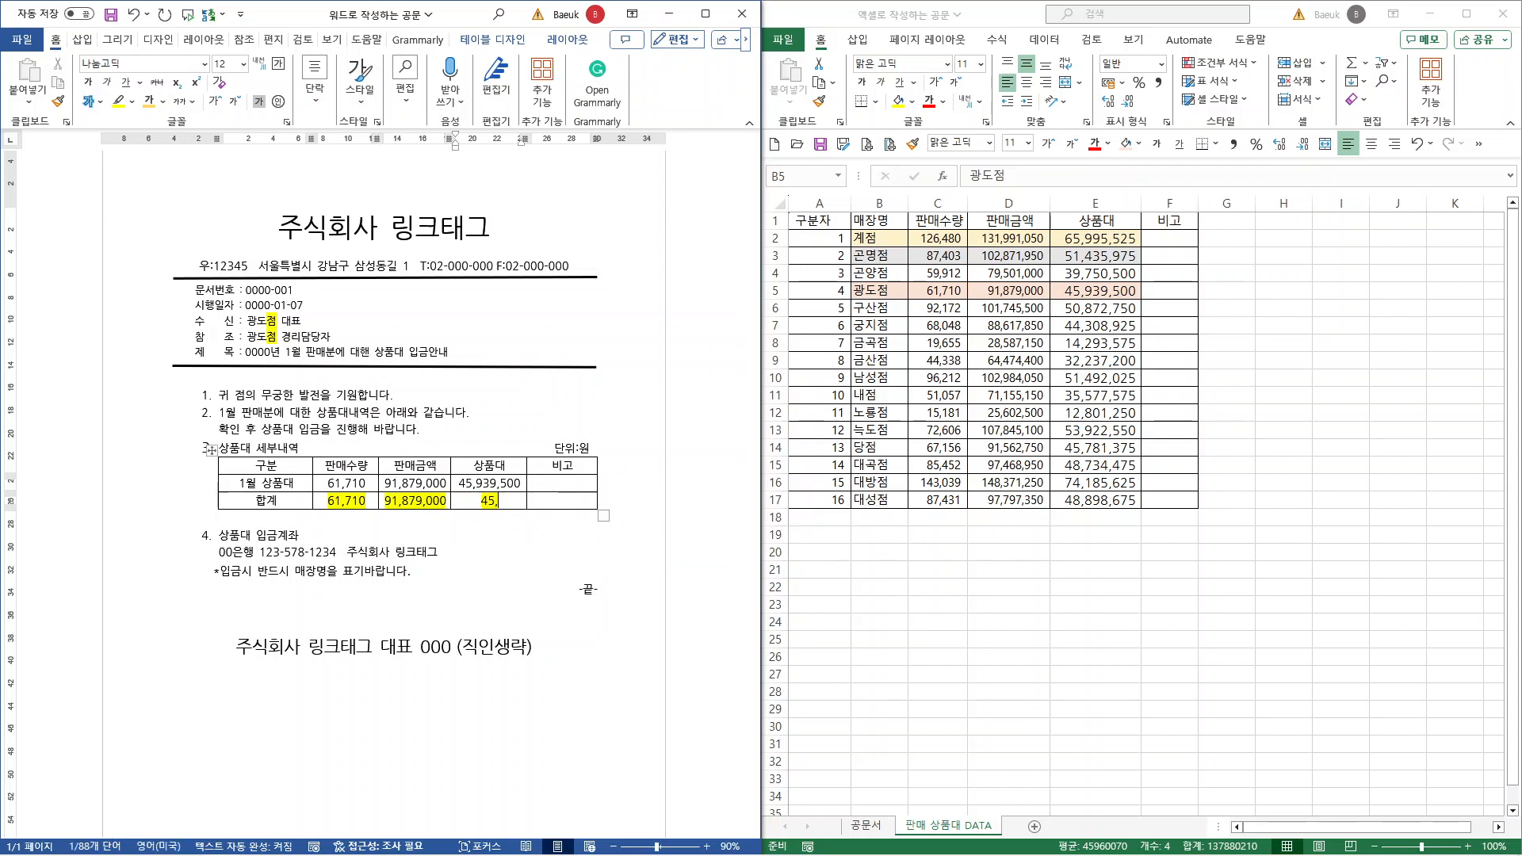
pyautogui.write('939,500')
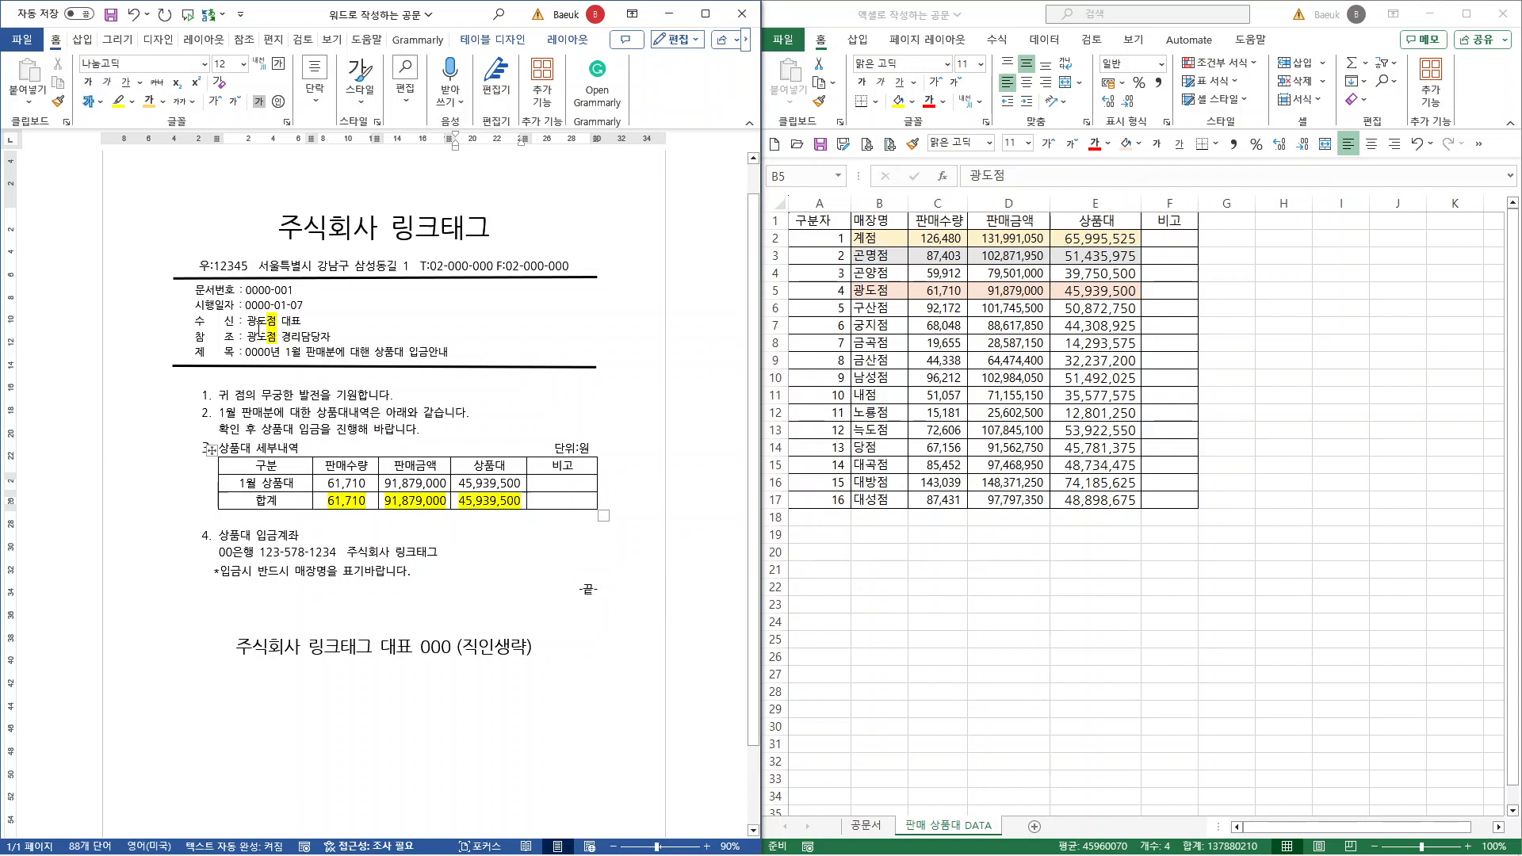
pyautogui.click(587, 526)
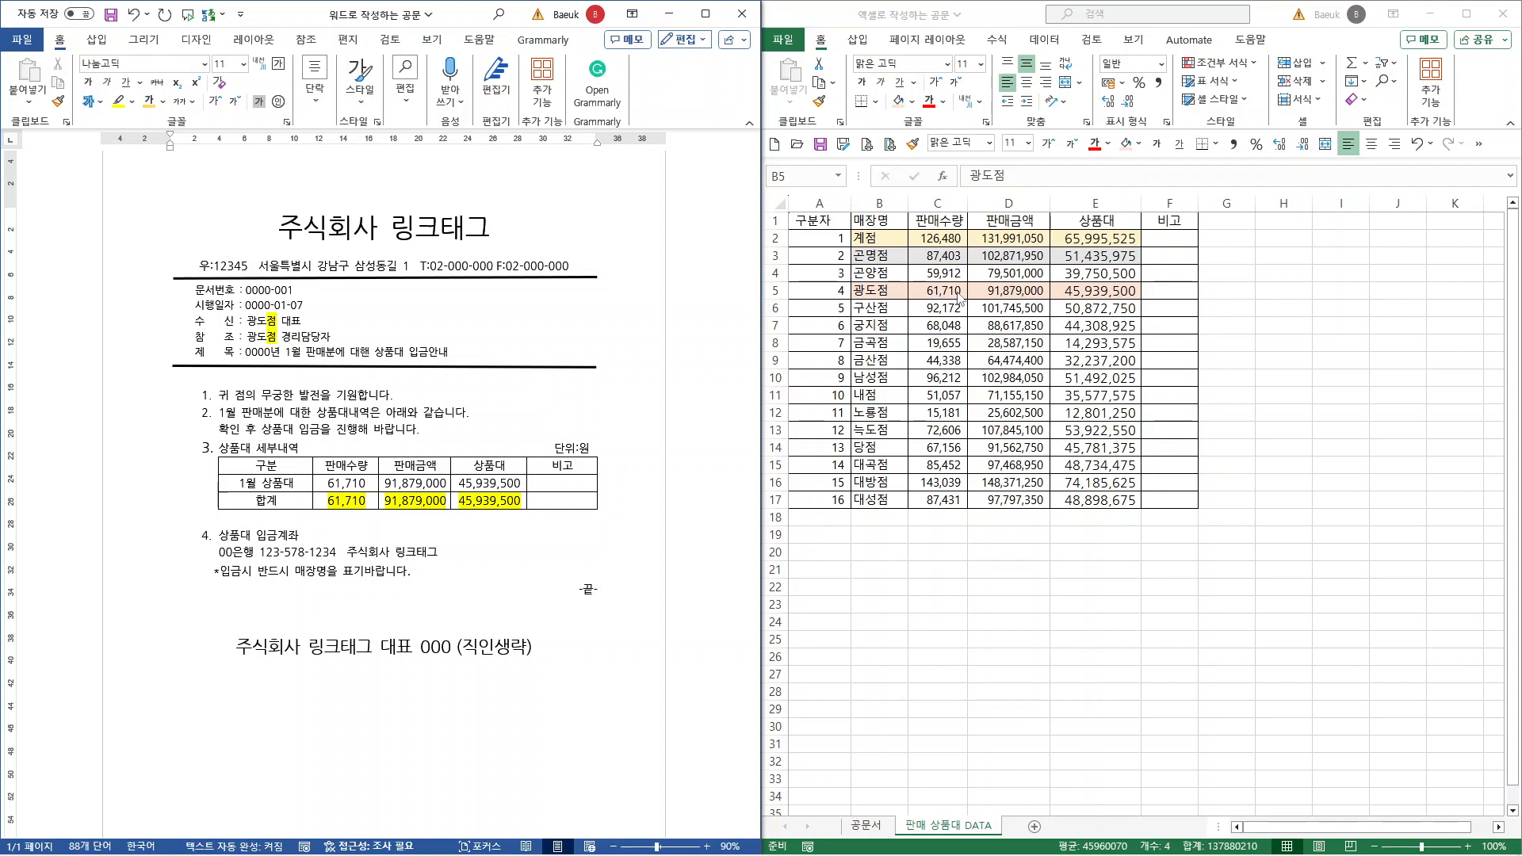
pyautogui.click(335, 505)
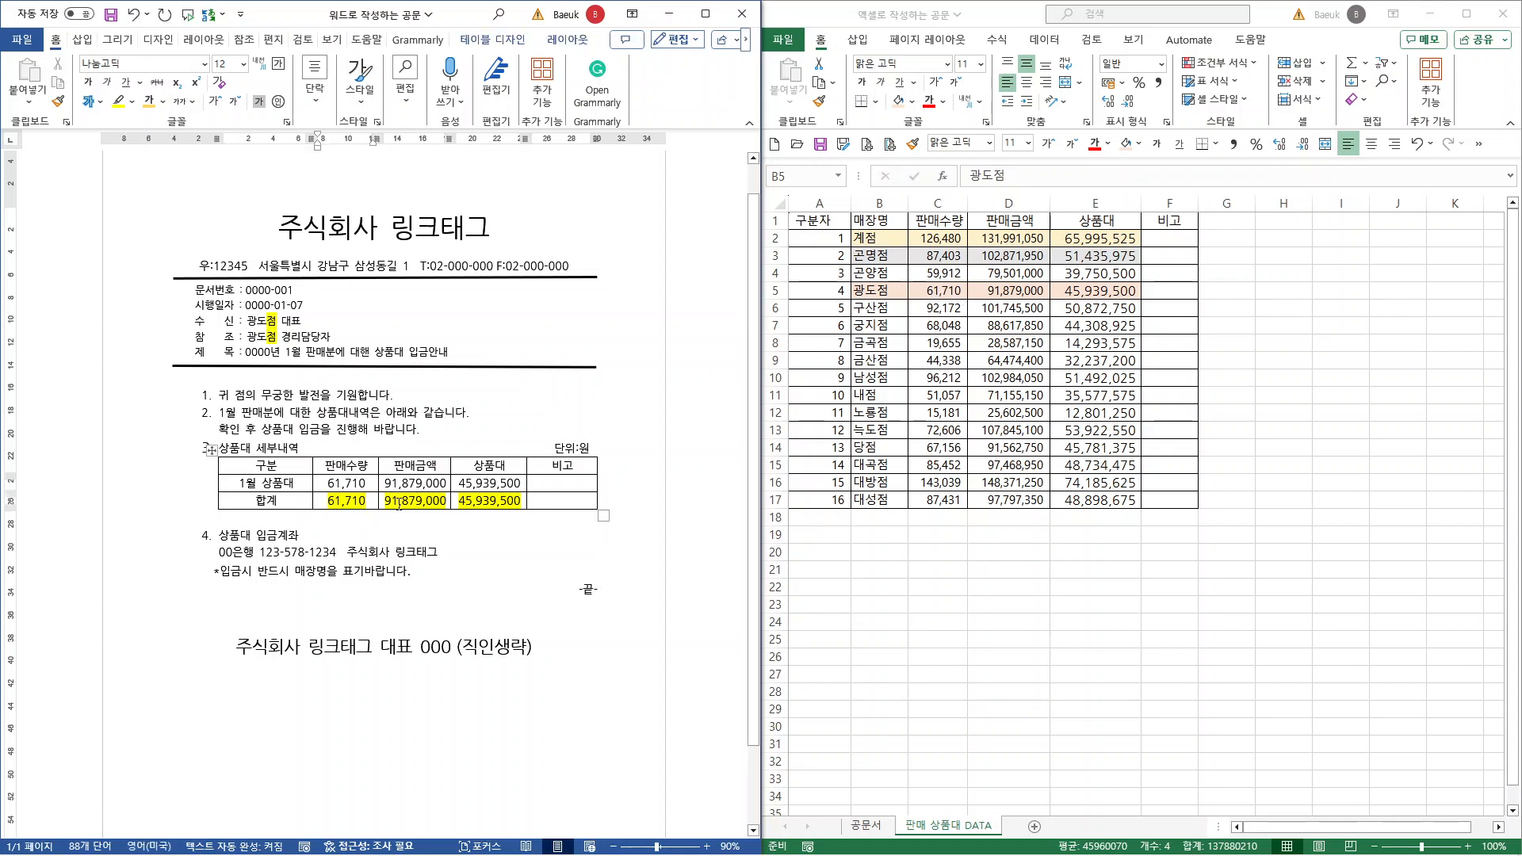
pyautogui.click(463, 502)
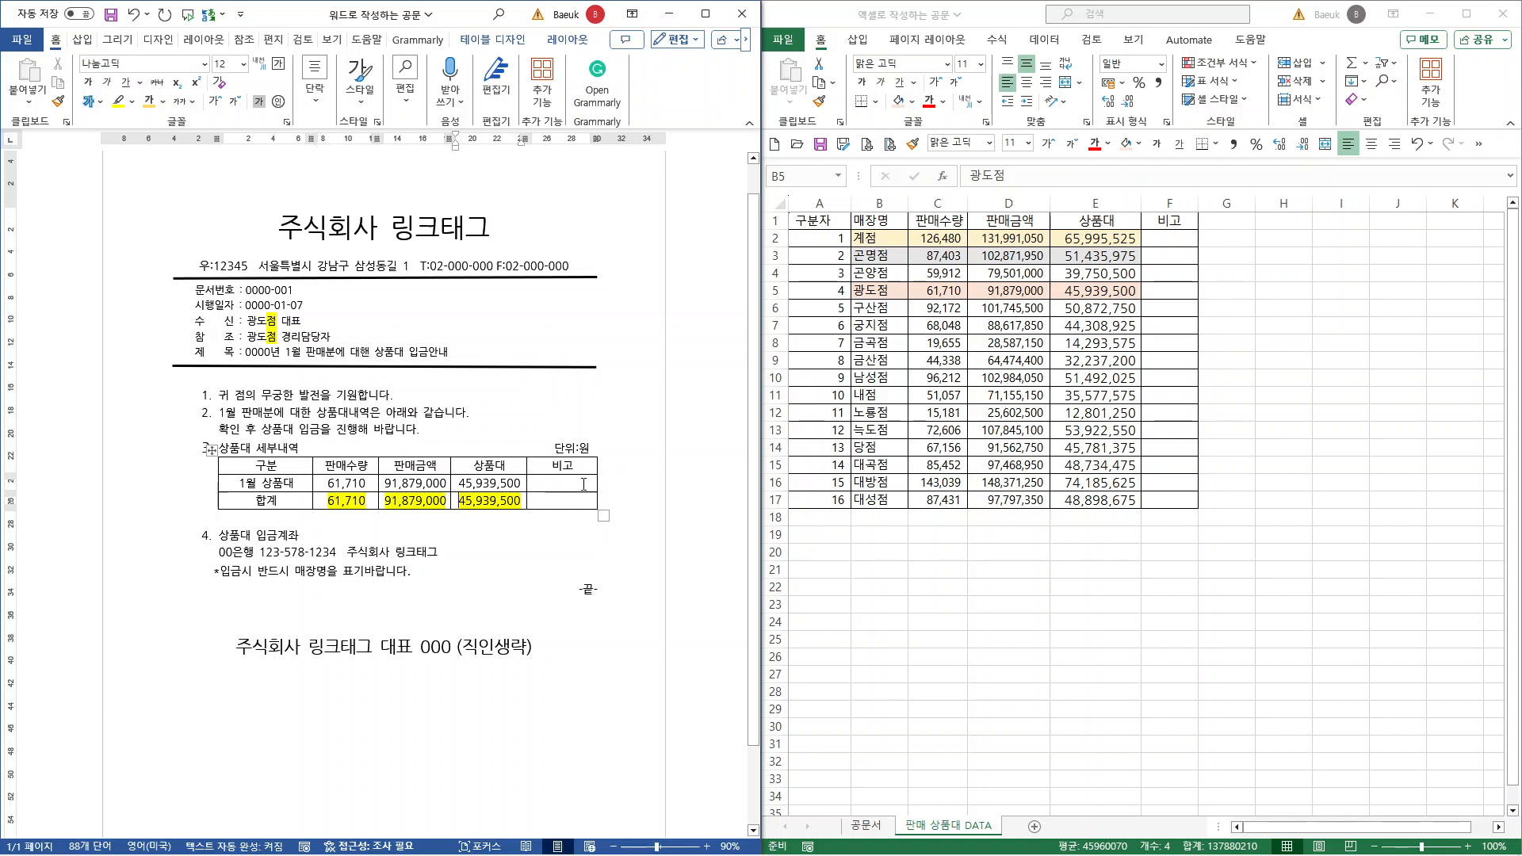
# Switch to the Excel workbook and review the 공문서 form and the 구분자 table A1:F17 on 판매 상품대 DATA.
pyautogui.click(1105, 293)
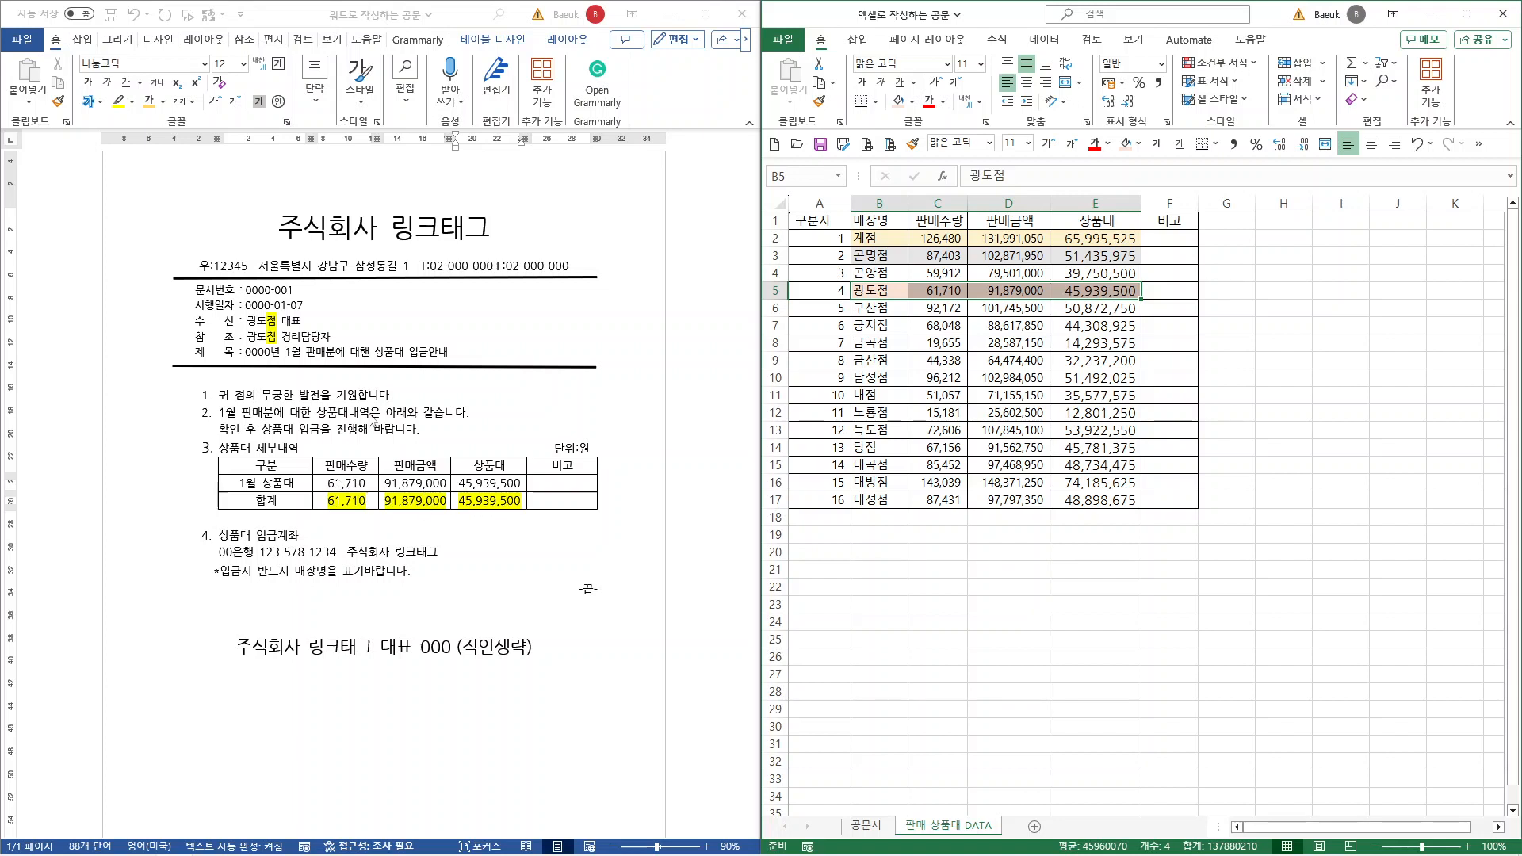
pyautogui.click(866, 826)
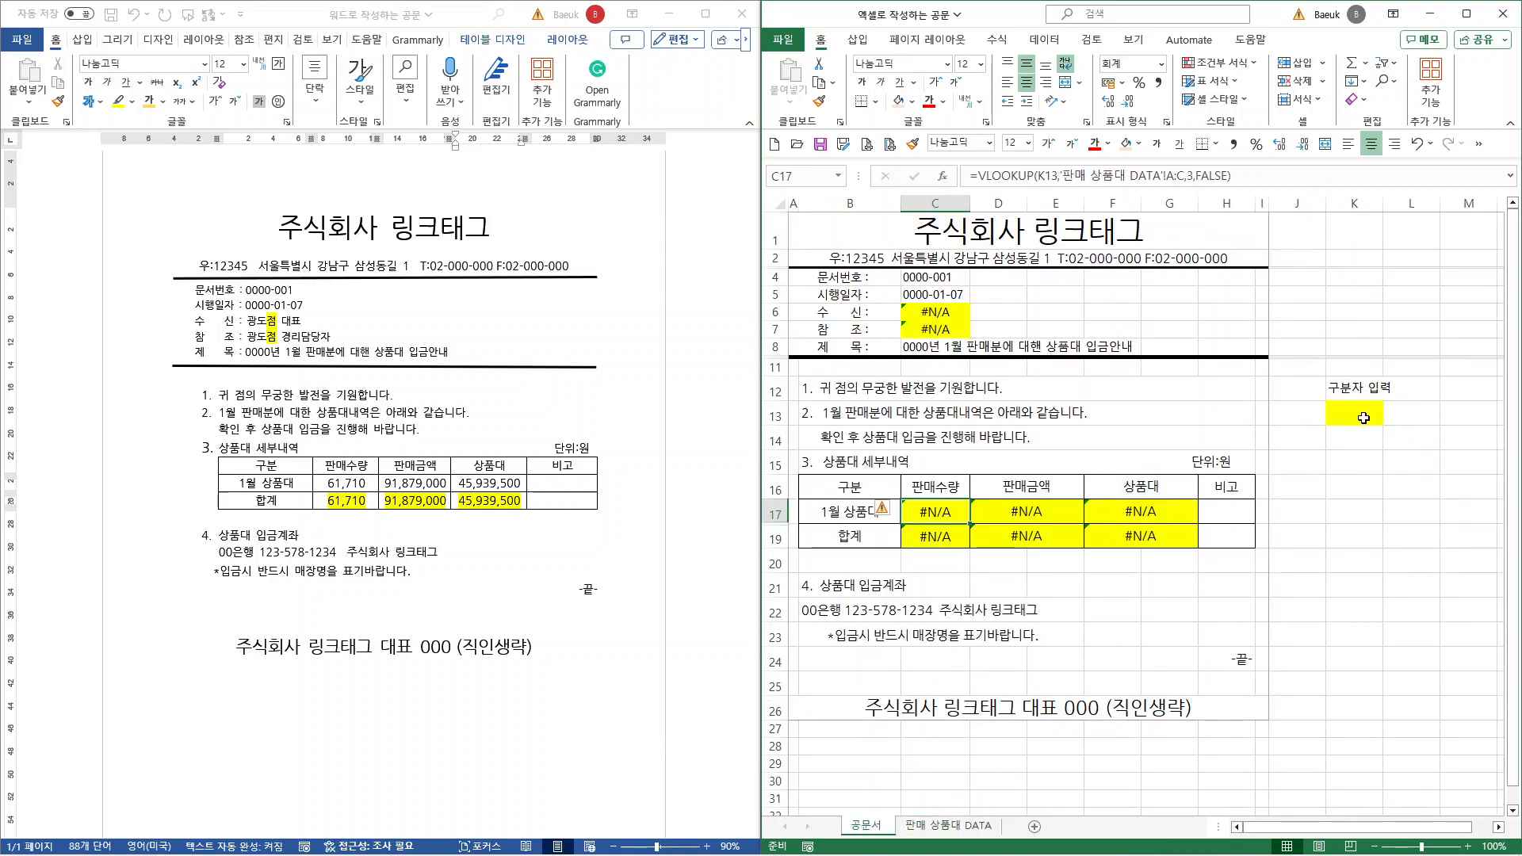
pyautogui.click(945, 826)
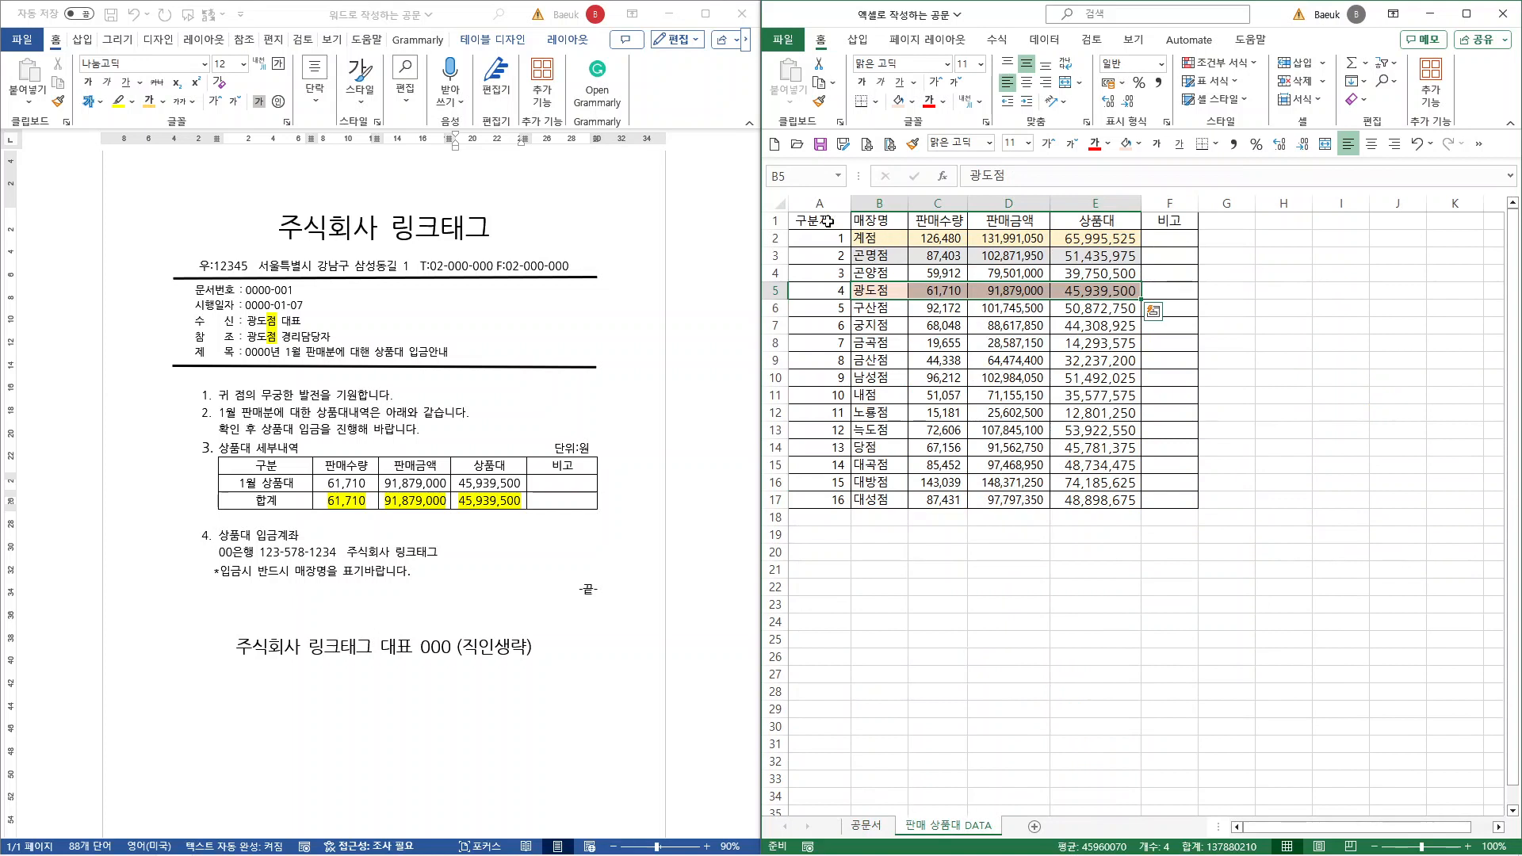
pyautogui.moveTo(827, 222); pyautogui.dragTo(1152, 501)
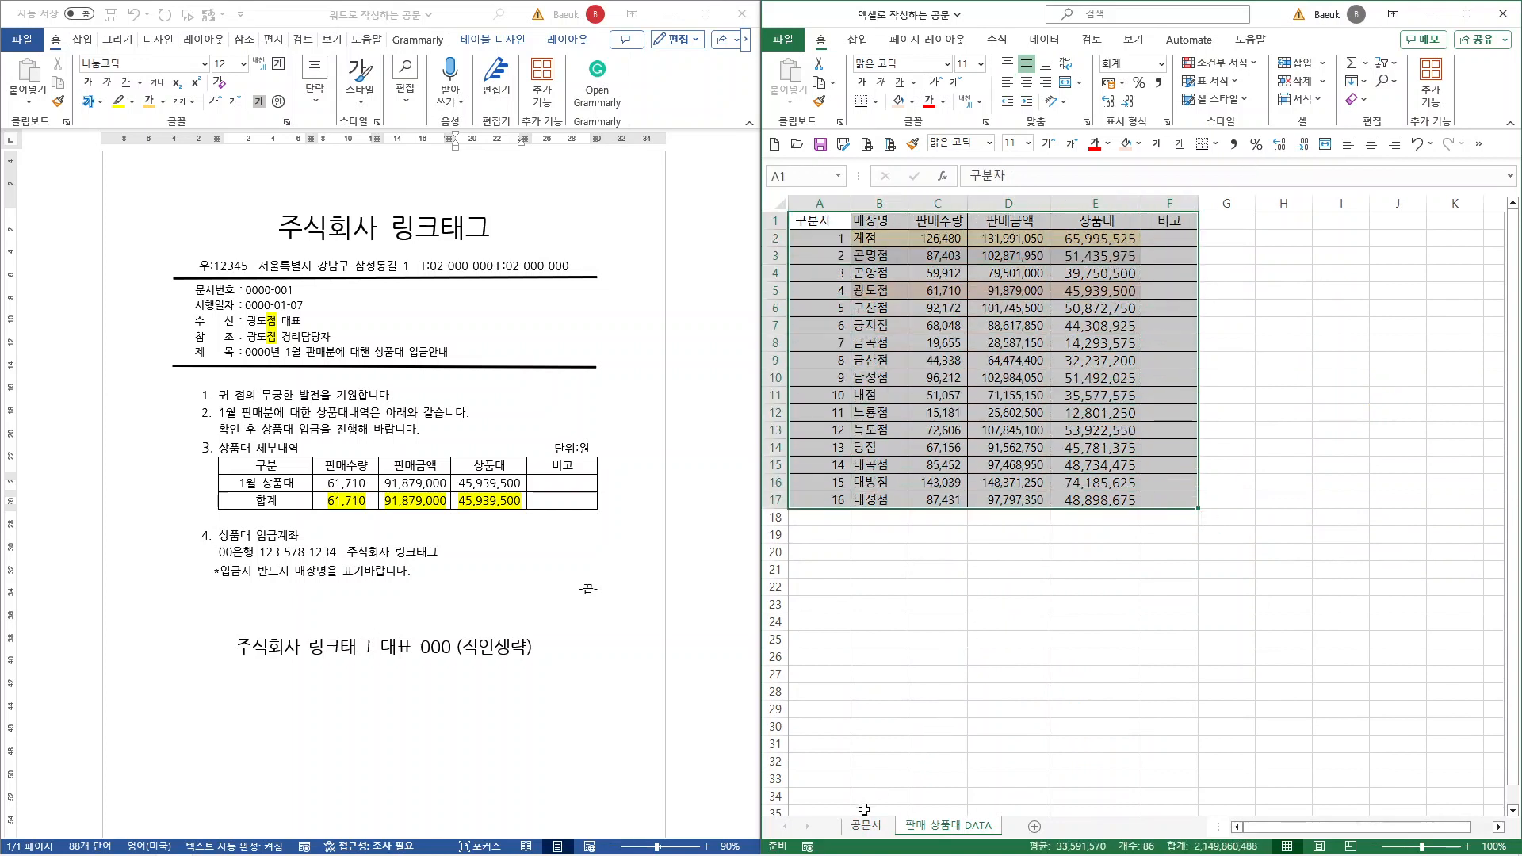
pyautogui.click(828, 236)
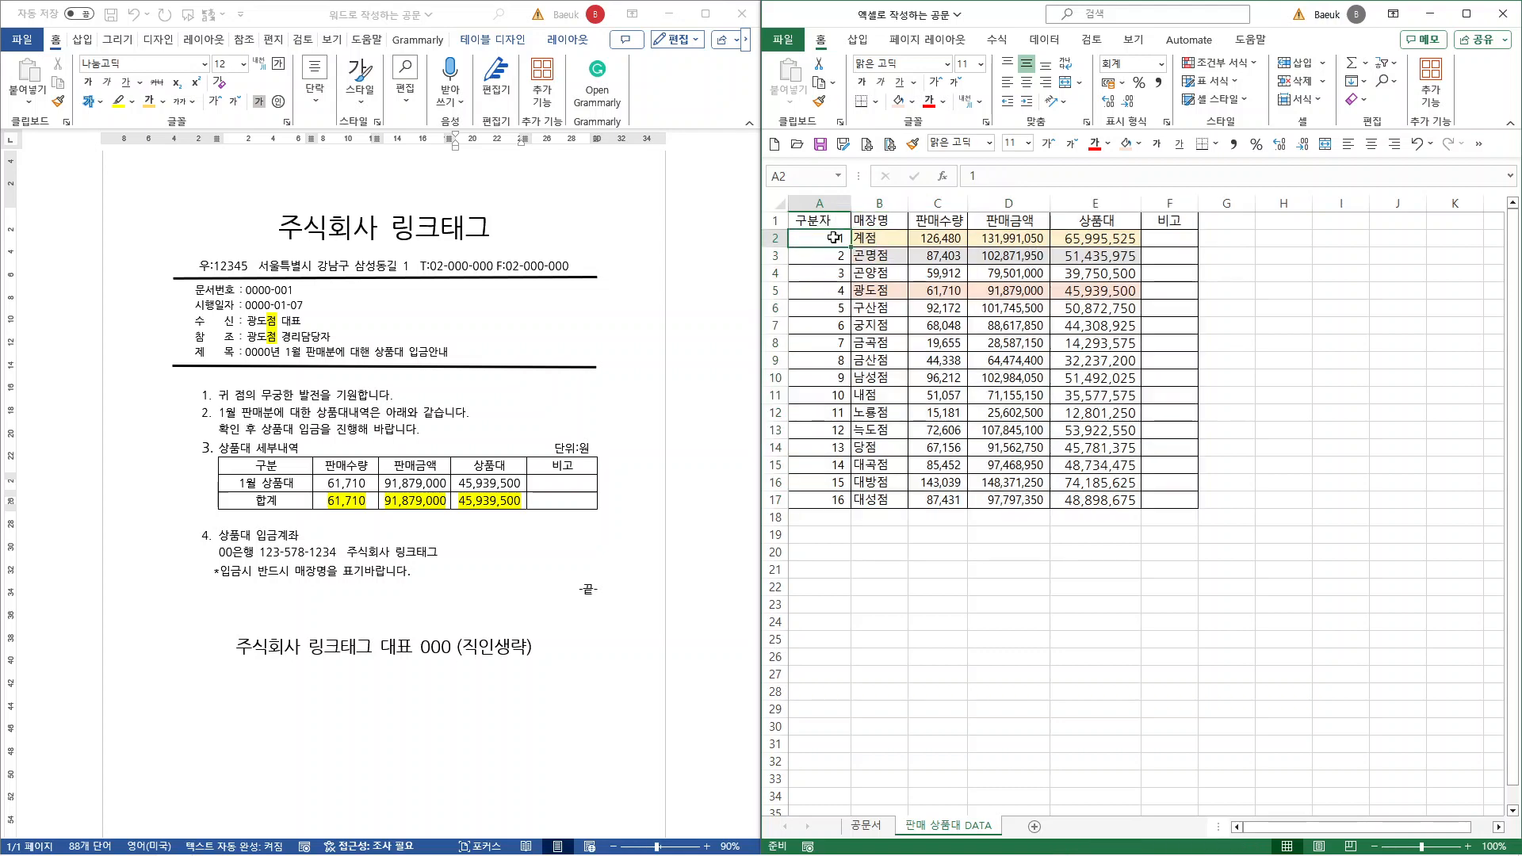
# On the 공문서 sheet, enter 1 in the 구분자 입력 cell K13 to fill the letter for 계점.
pyautogui.click(879, 826)
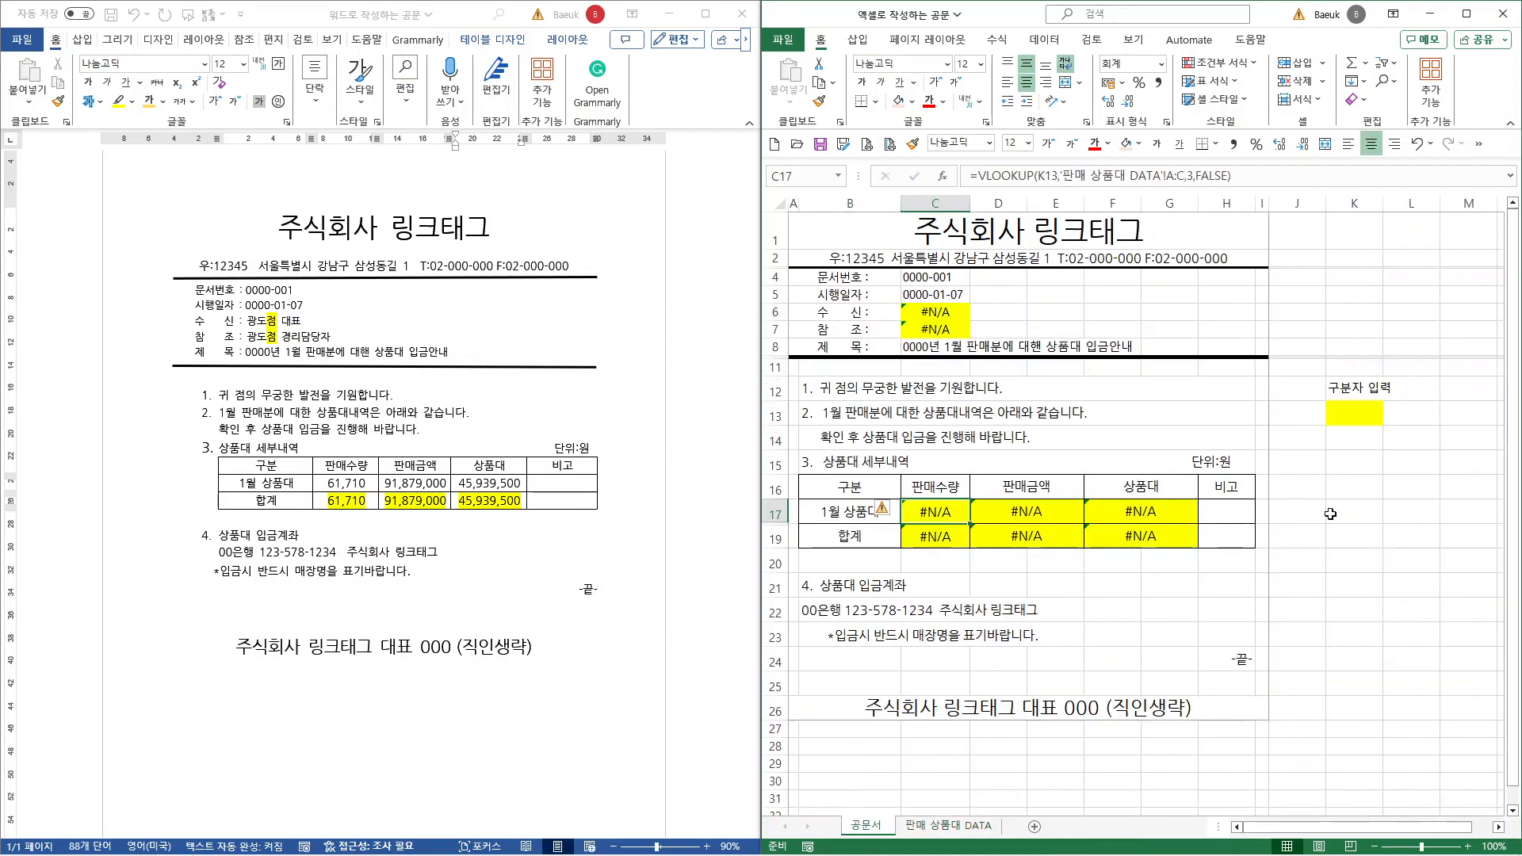
pyautogui.click(1343, 394)
pyautogui.click(1351, 410)
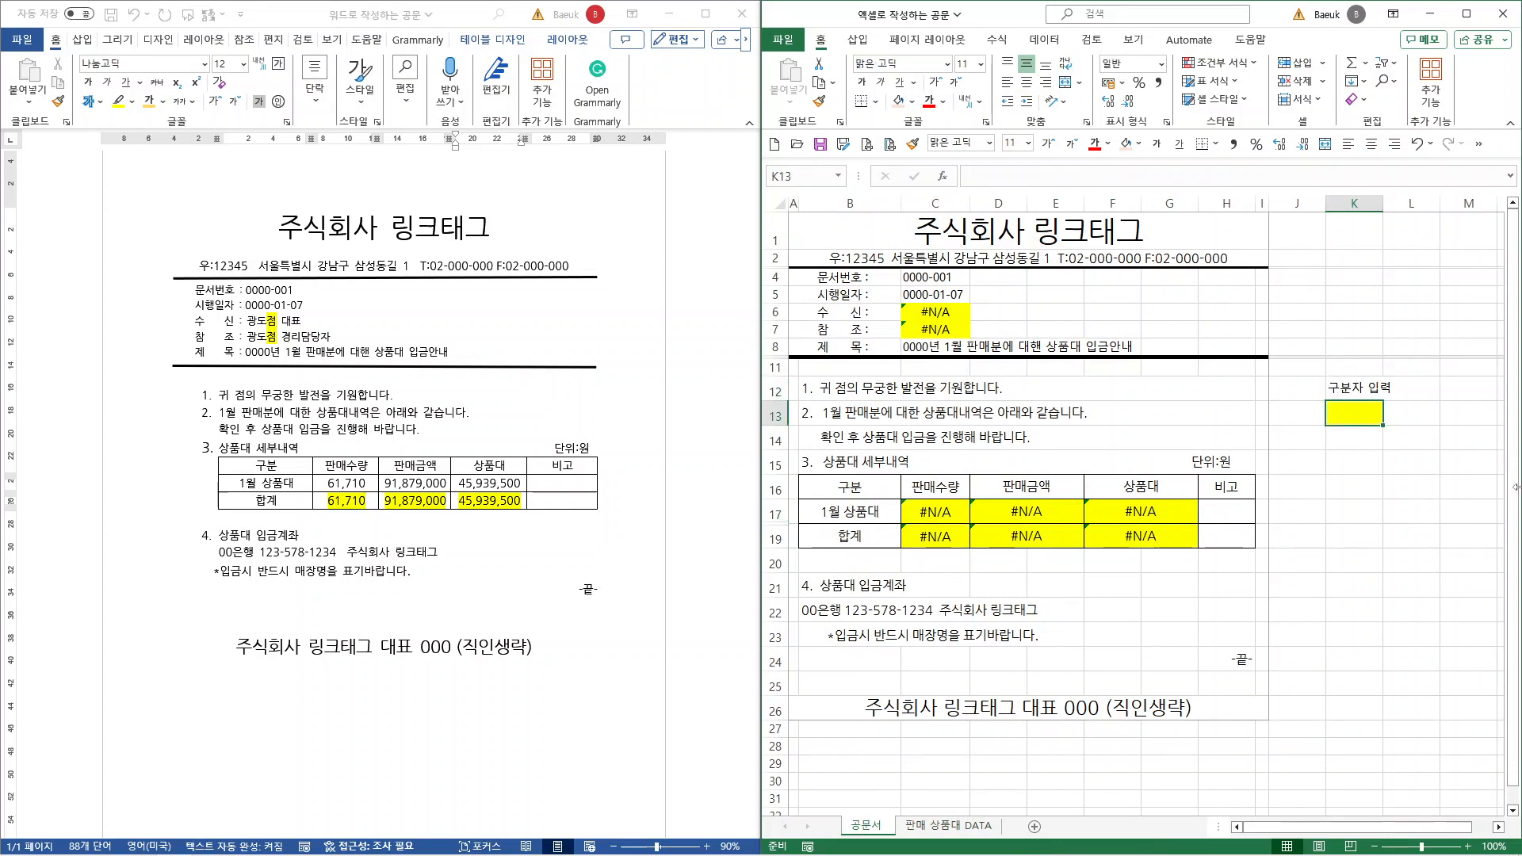
pyautogui.write('1')
pyautogui.press('Return')
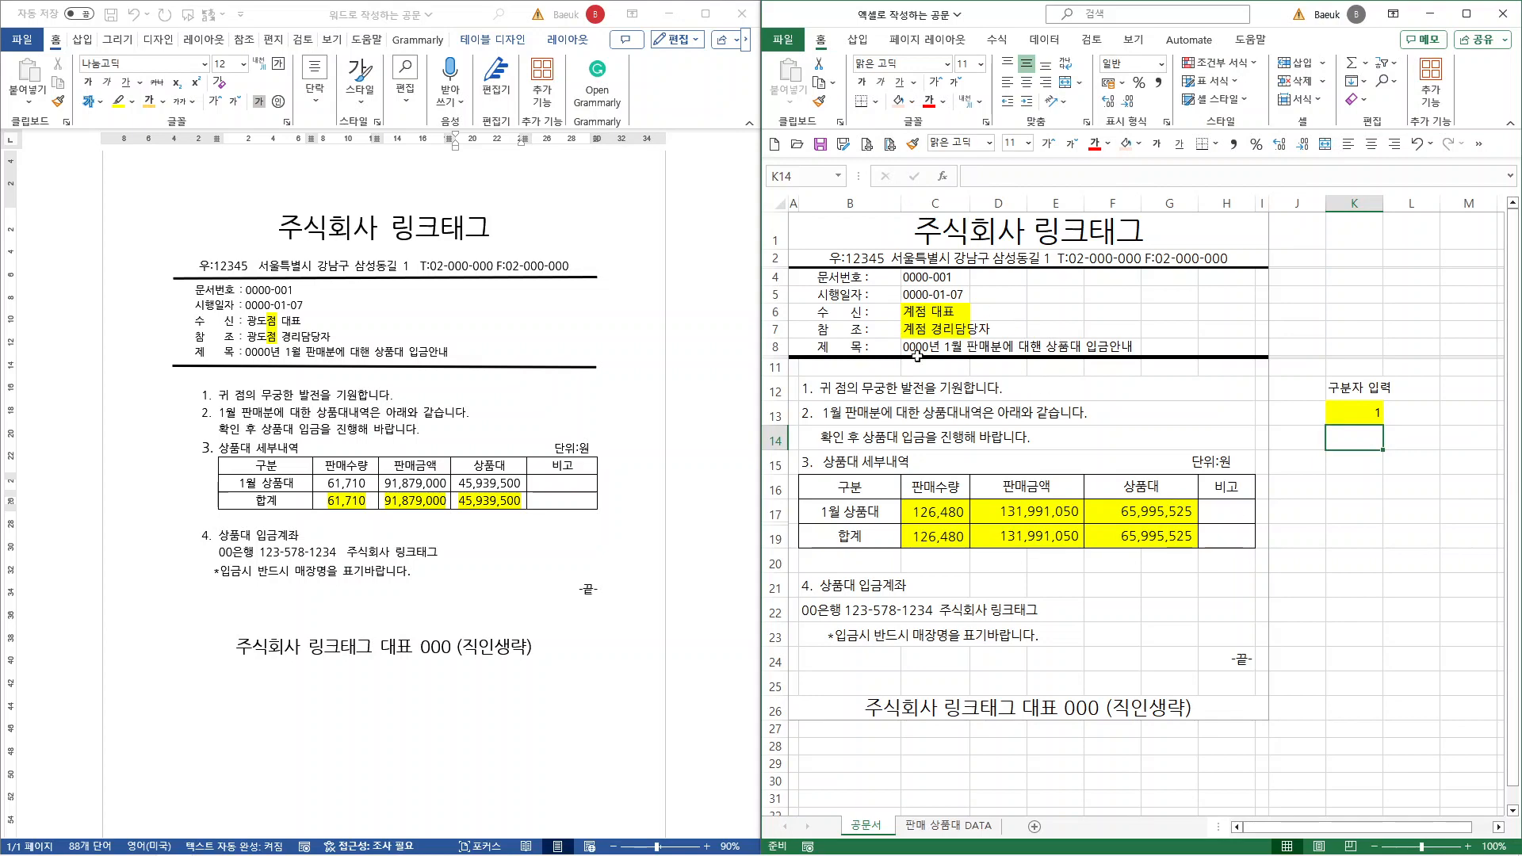
# Check 계점's 판매수량 and 판매금액 in row 2 of the 판매 상품대 DATA sheet against the letter.
pyautogui.click(943, 826)
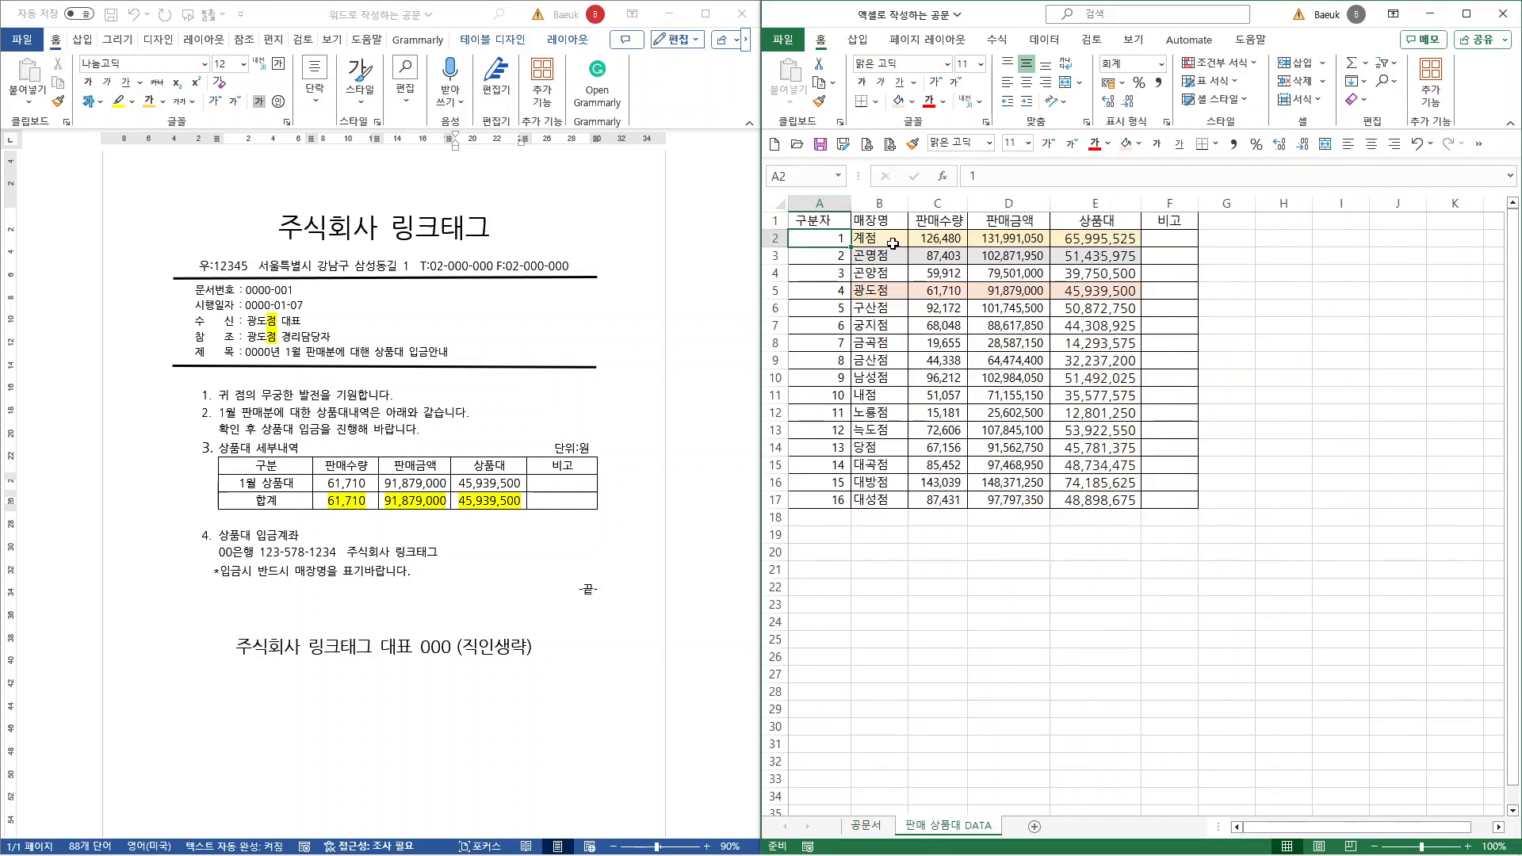
pyautogui.click(950, 242)
pyautogui.click(1004, 241)
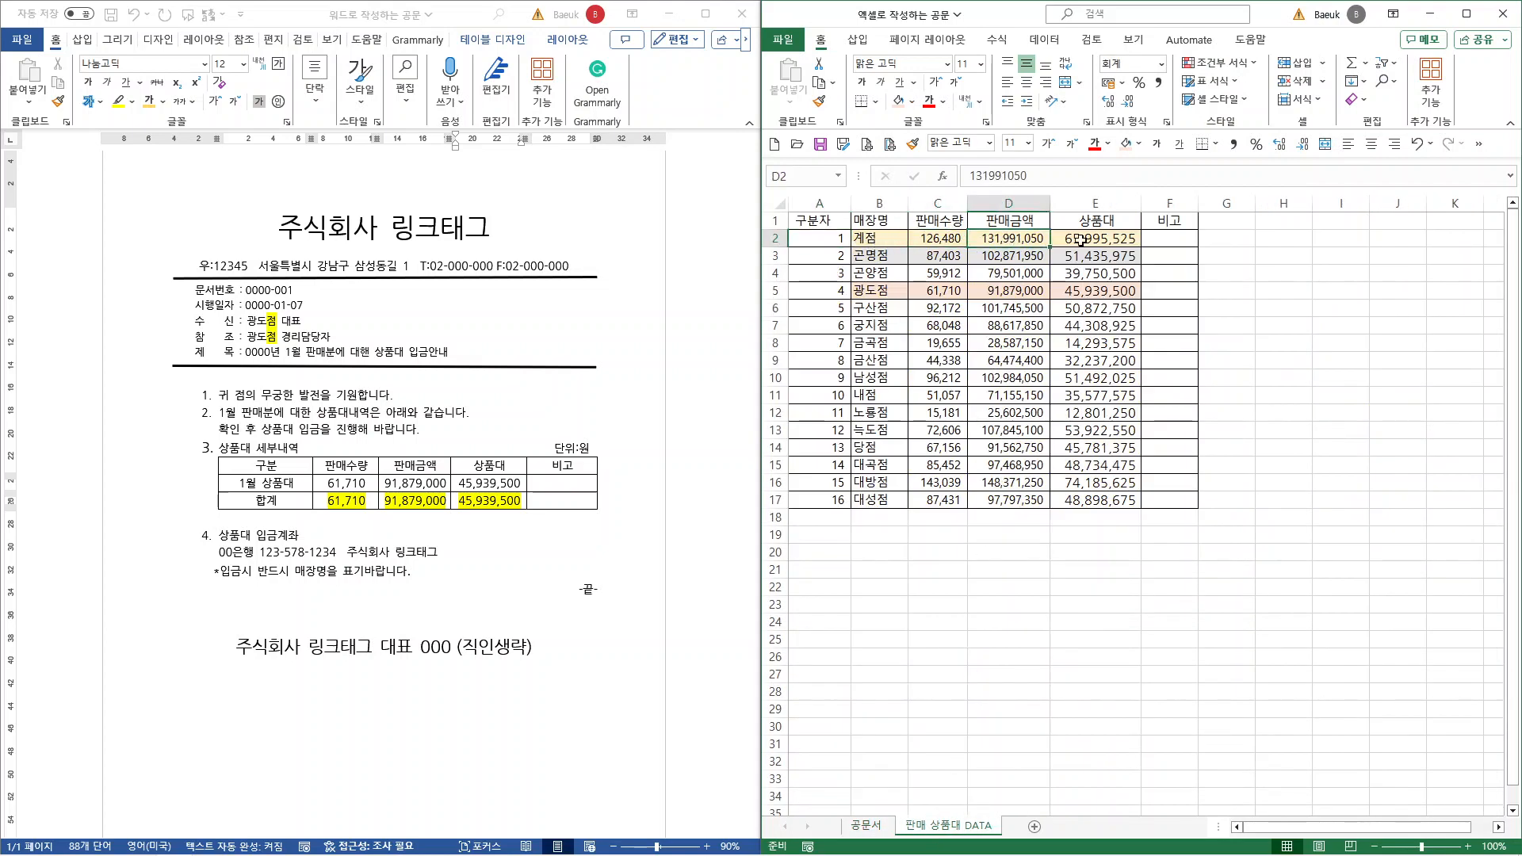
pyautogui.moveTo(835, 221); pyautogui.dragTo(1025, 238)
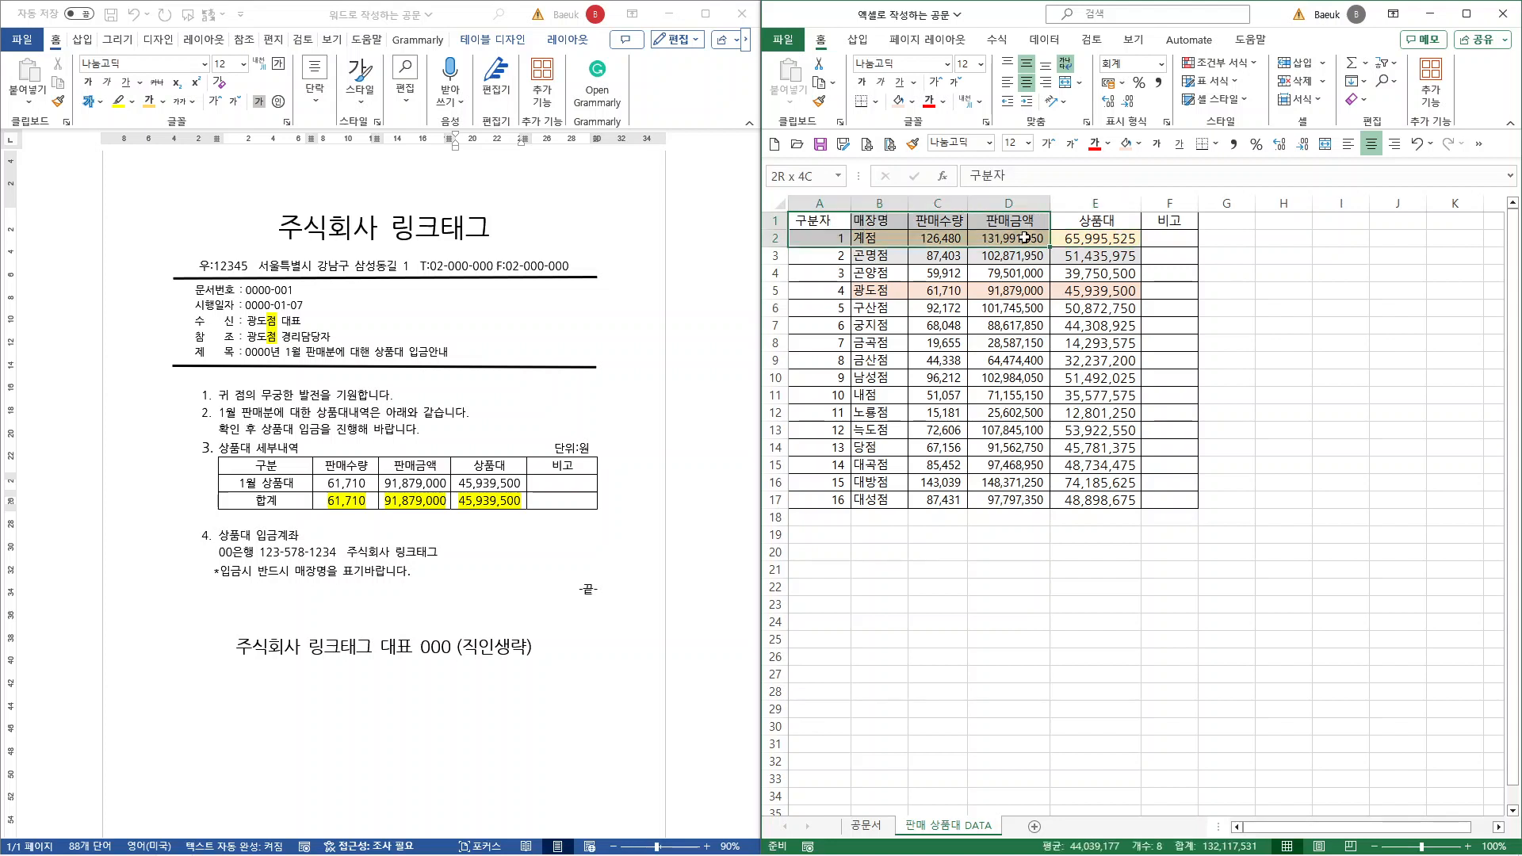
# Capture B1:E17 of 판매 상품대 DATA as a linked picture and place it on the 공문서 sheet below the 구분자 입력 cell.
pyautogui.moveTo(881, 221); pyautogui.dragTo(1104, 501)
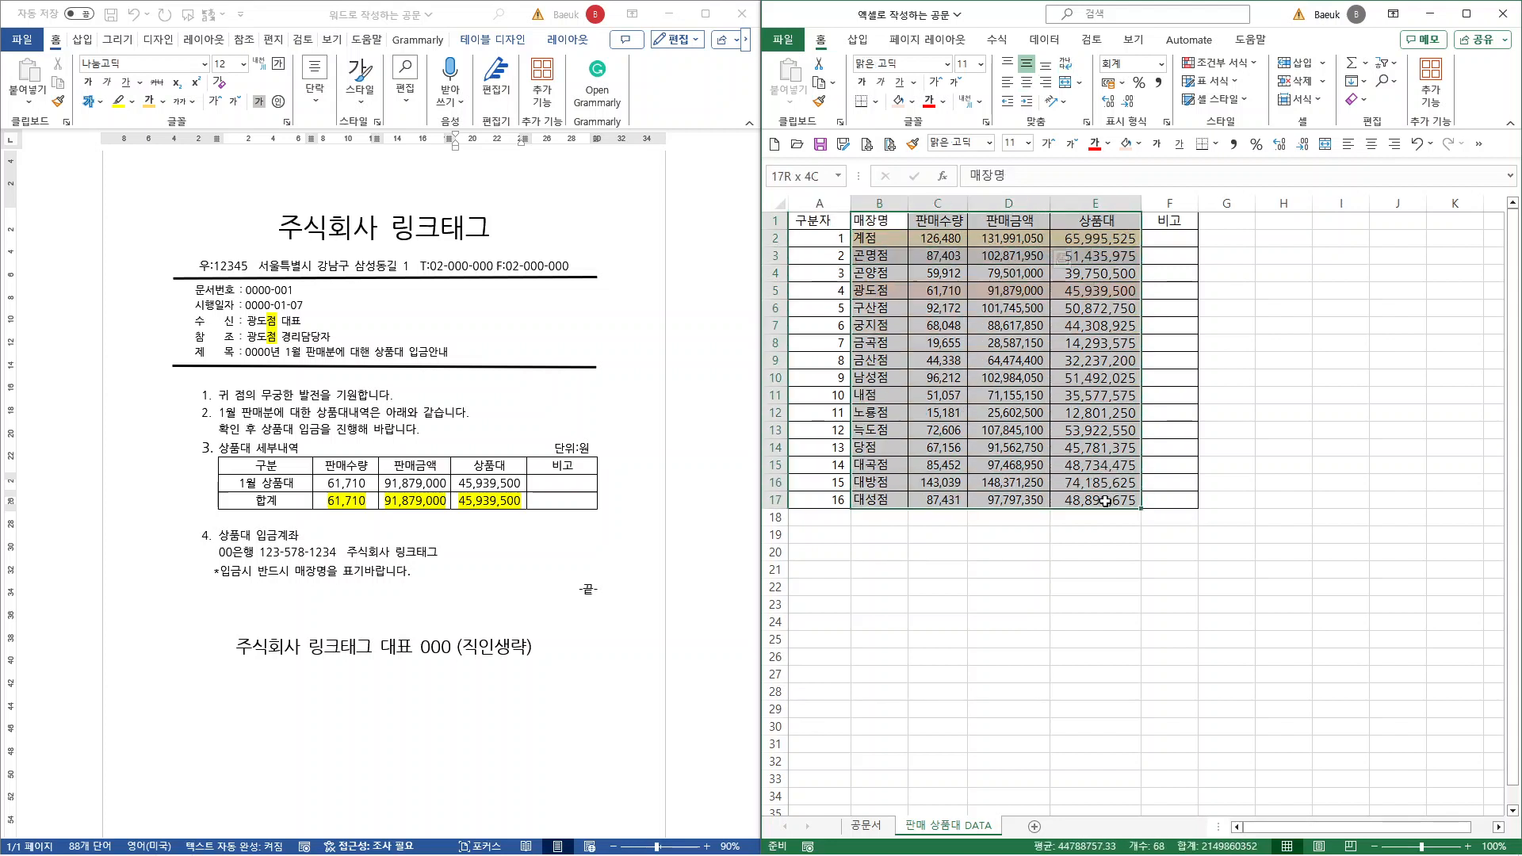
pyautogui.click(1479, 144)
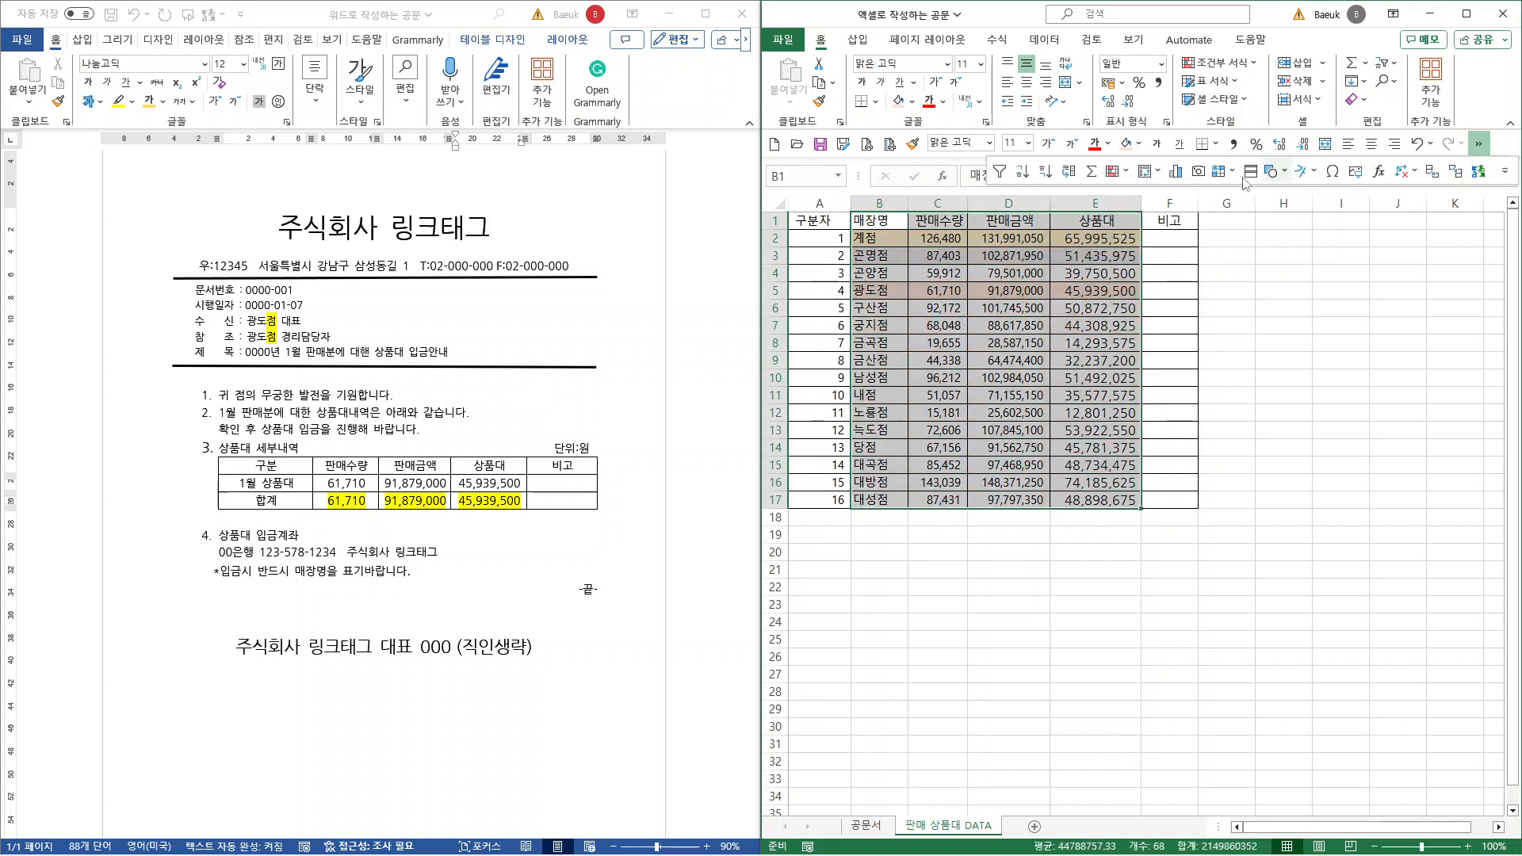
pyautogui.click(1199, 171)
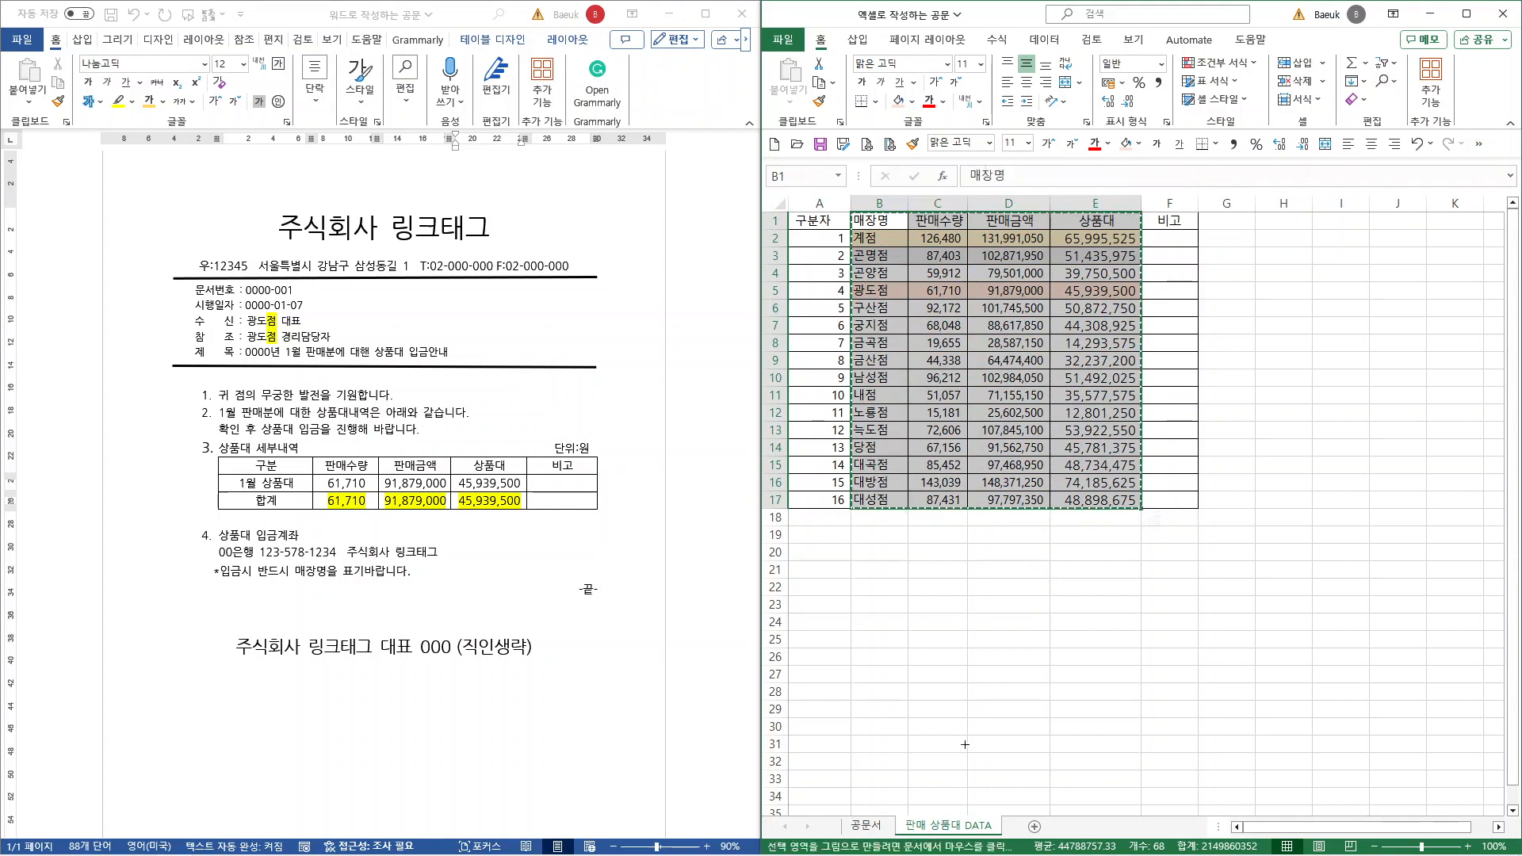
pyautogui.click(866, 826)
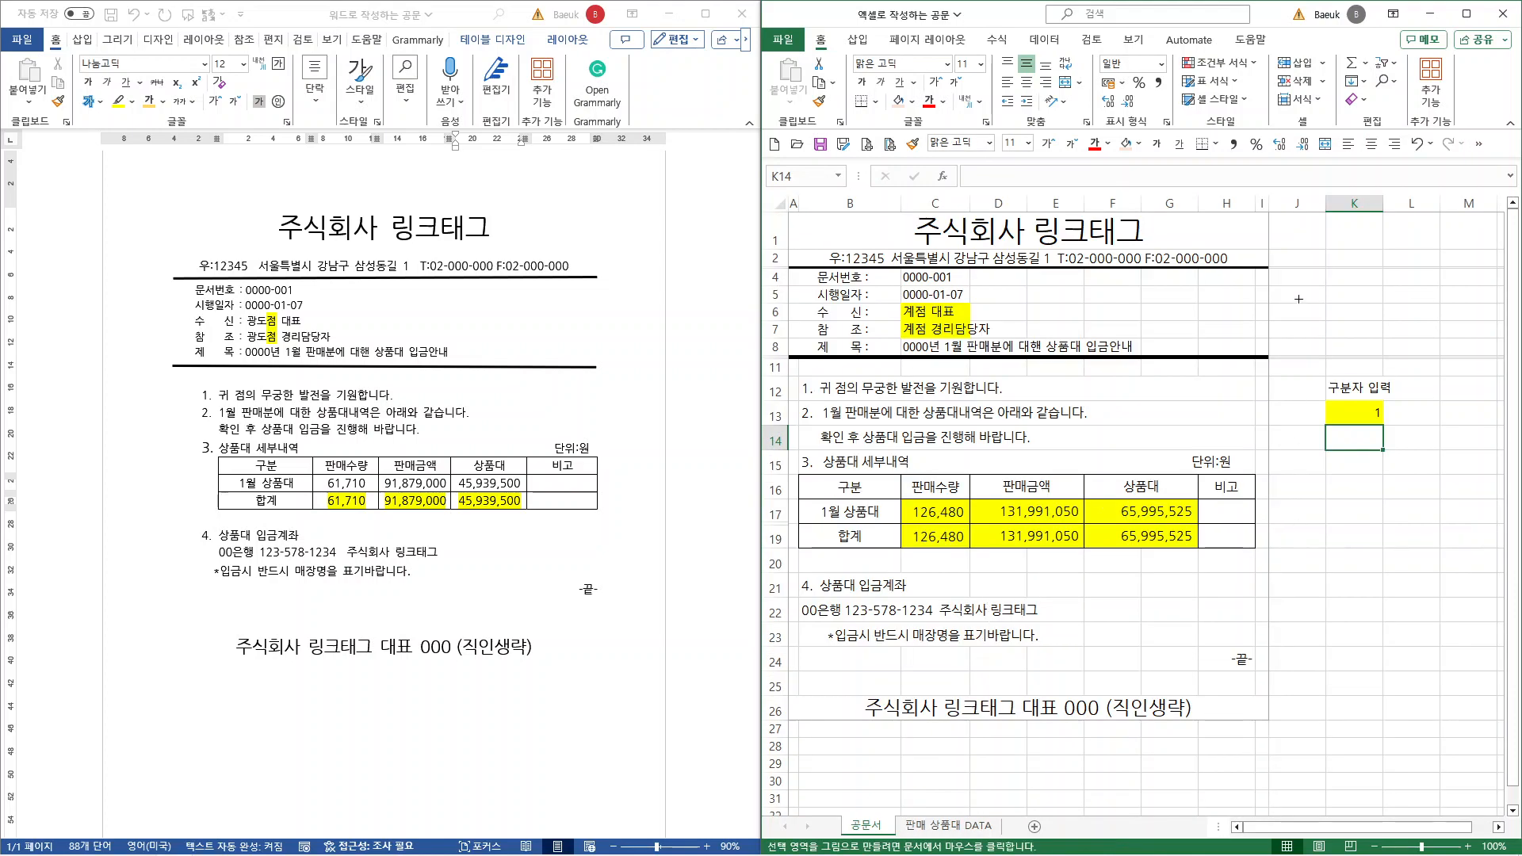
pyautogui.click(1363, 476)
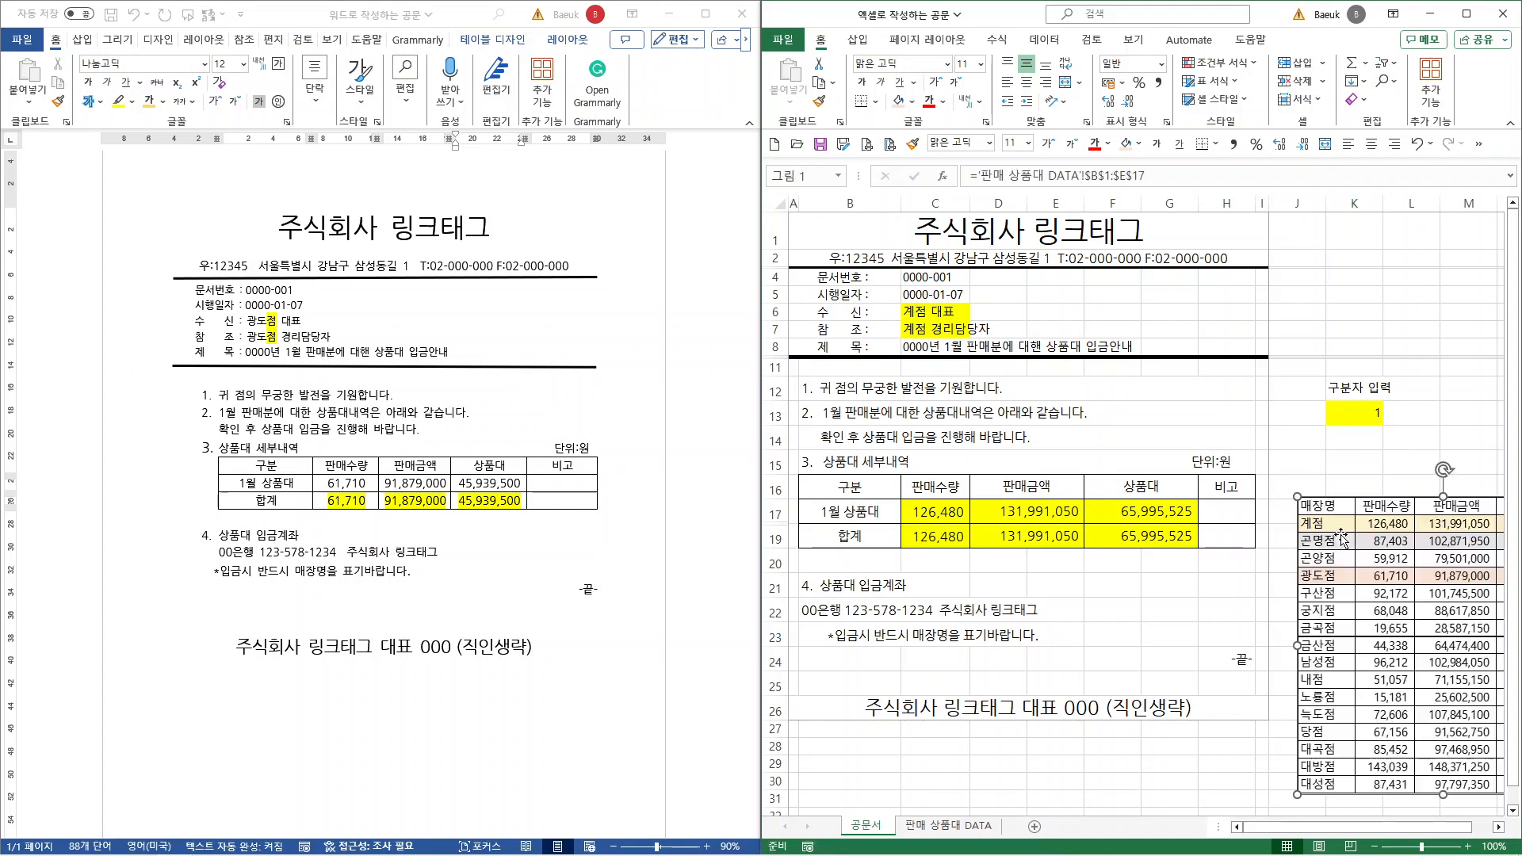
pyautogui.moveTo(1416, 540); pyautogui.dragTo(1239, 624)
# Set the 구분자 in K13 to 2 to fill the letter for 곤명점.
pyautogui.click(1357, 413)
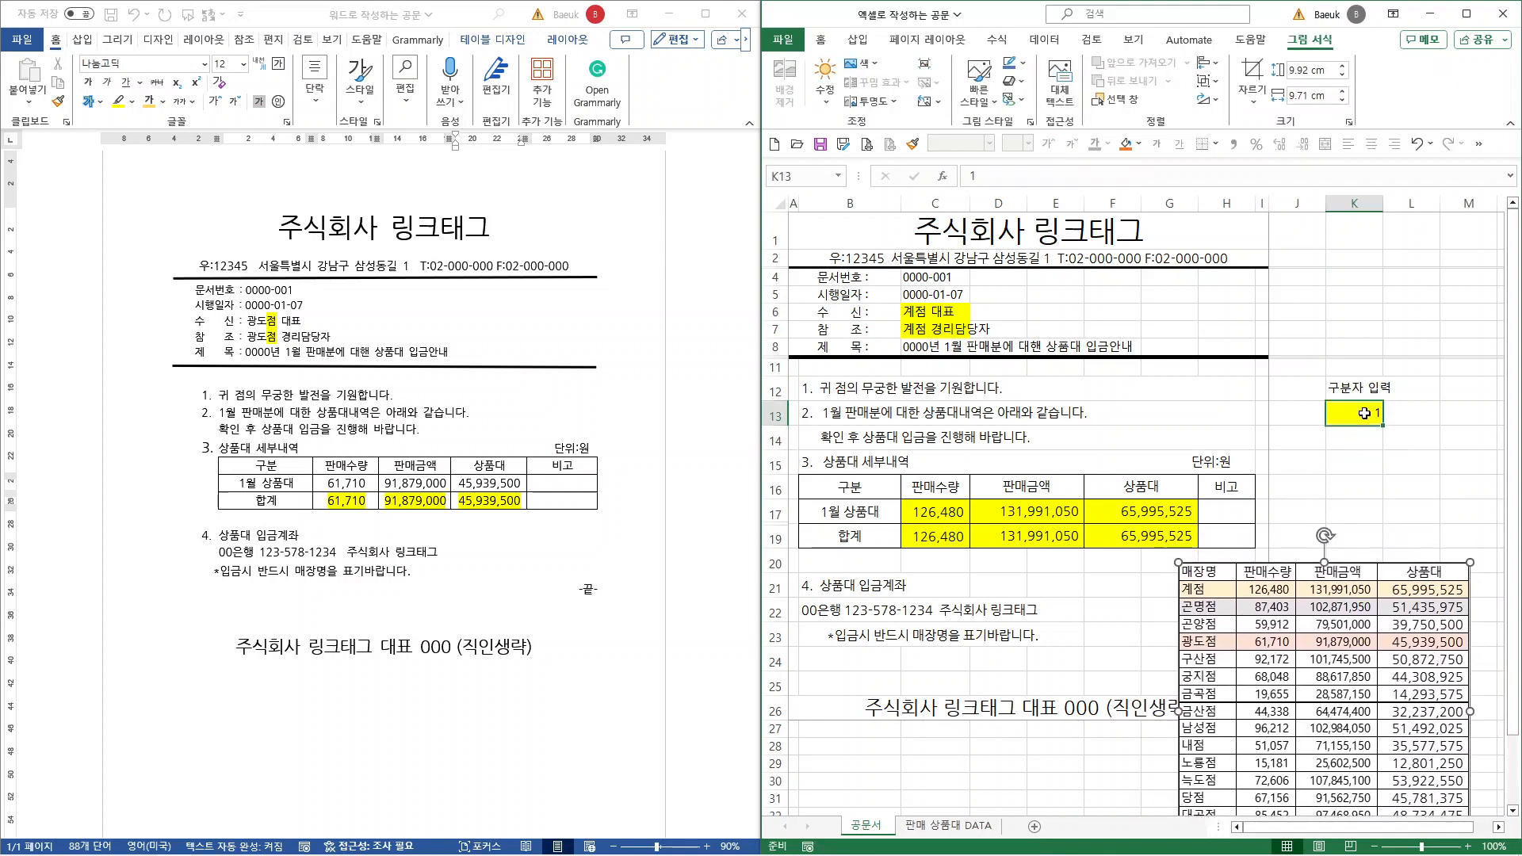
pyautogui.write('2')
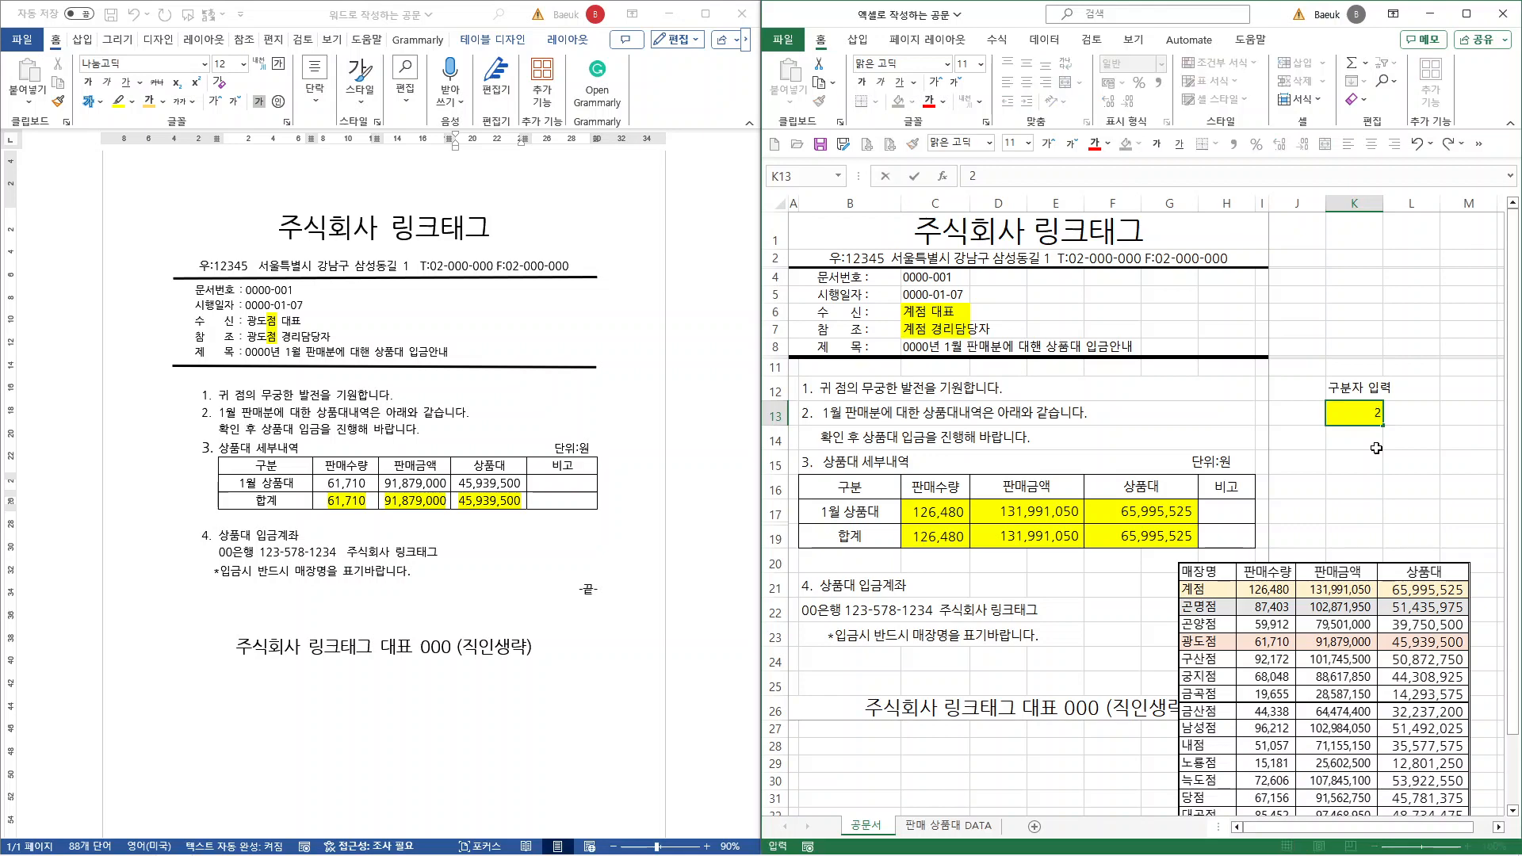
pyautogui.press('Return')
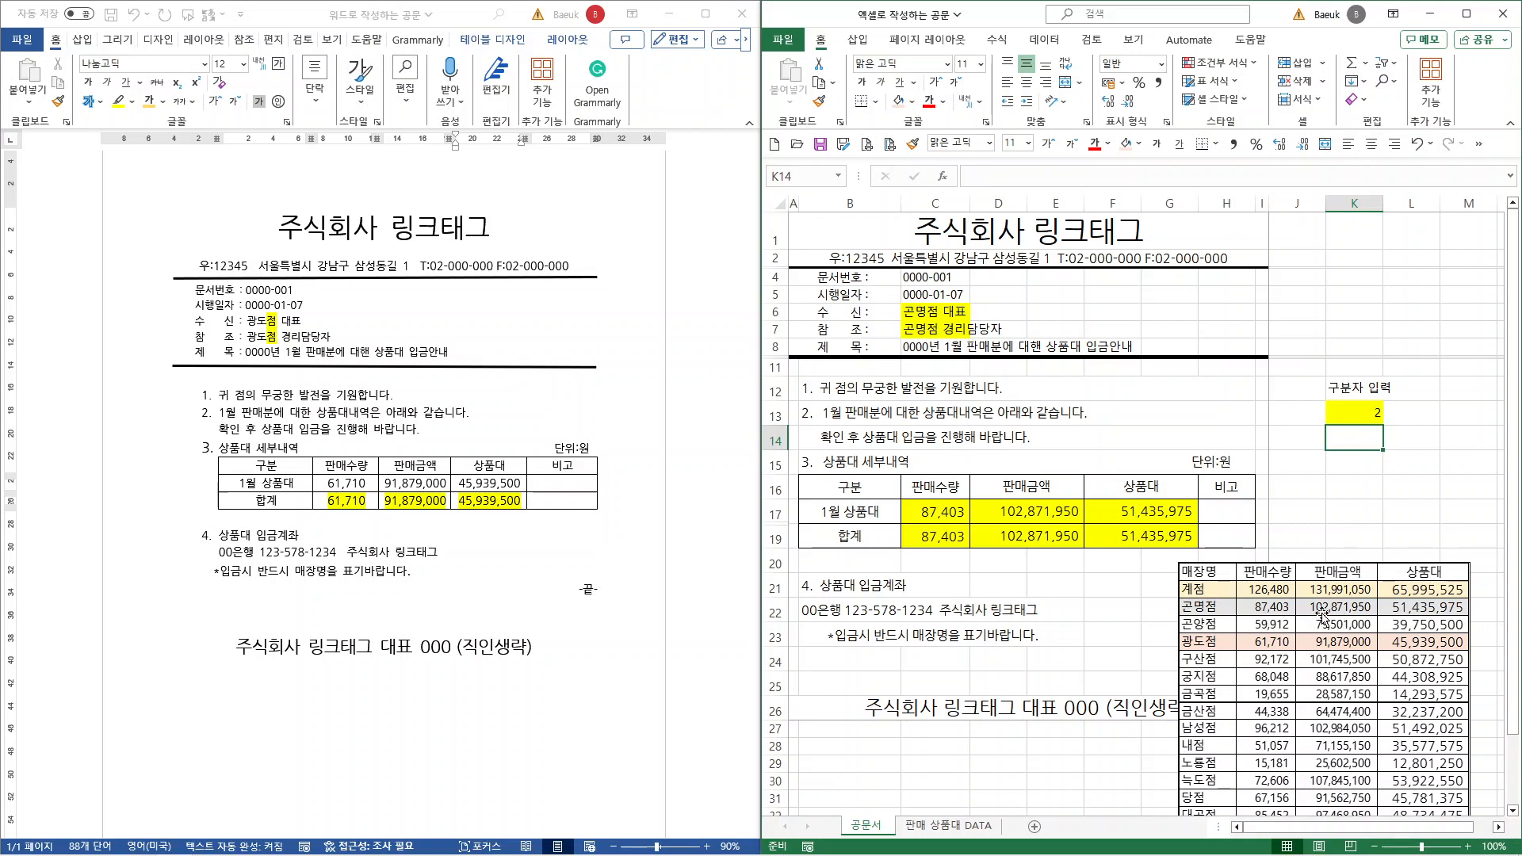
# Set the 구분자 in K13 to 3 to fill the letter for 곤양점.
pyautogui.click(1360, 413)
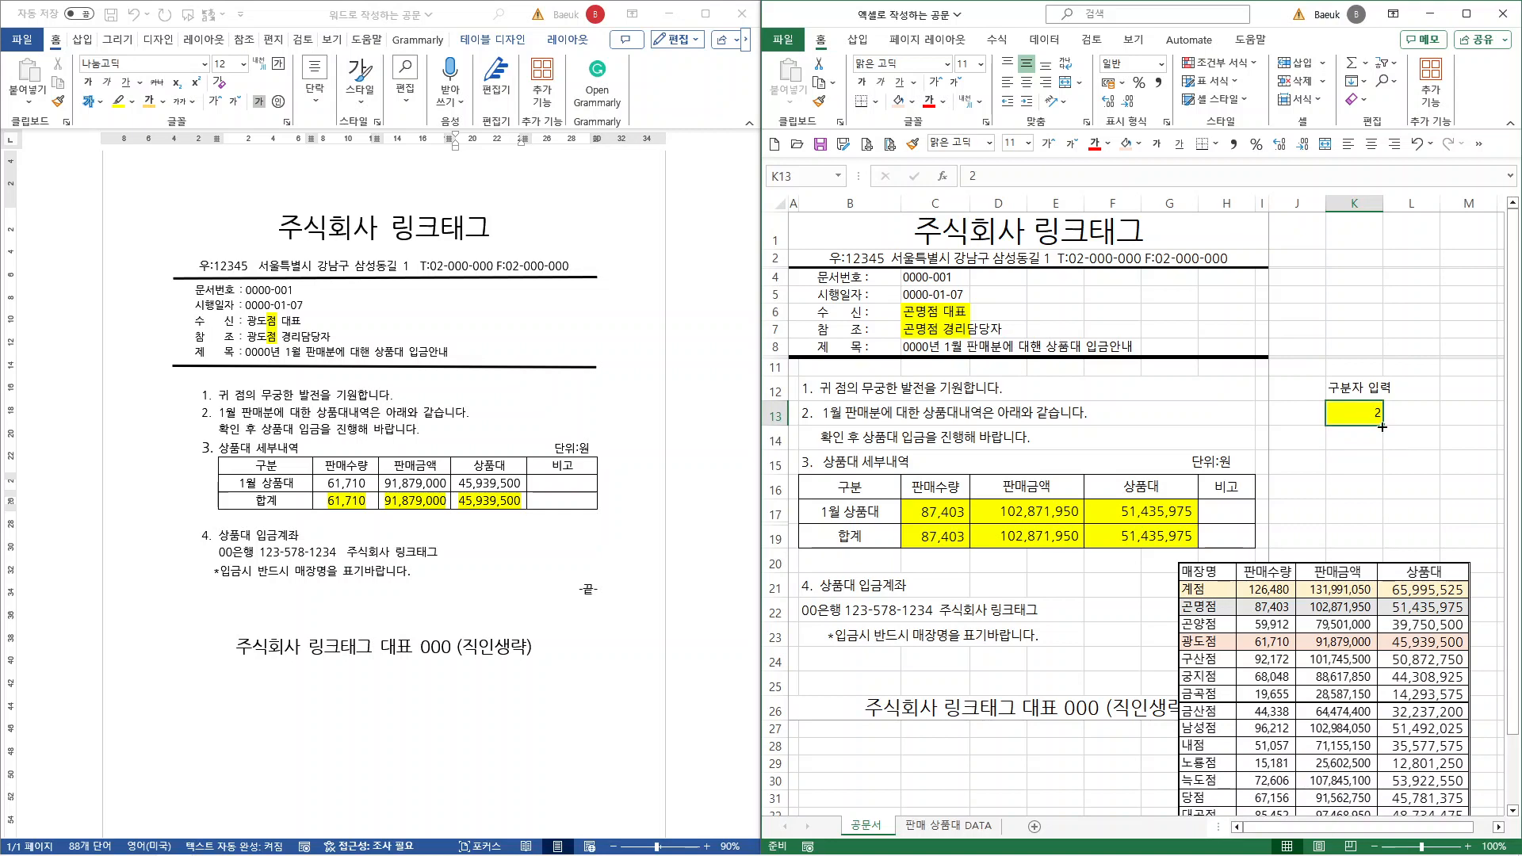
pyautogui.write('3')
pyautogui.press('Return')
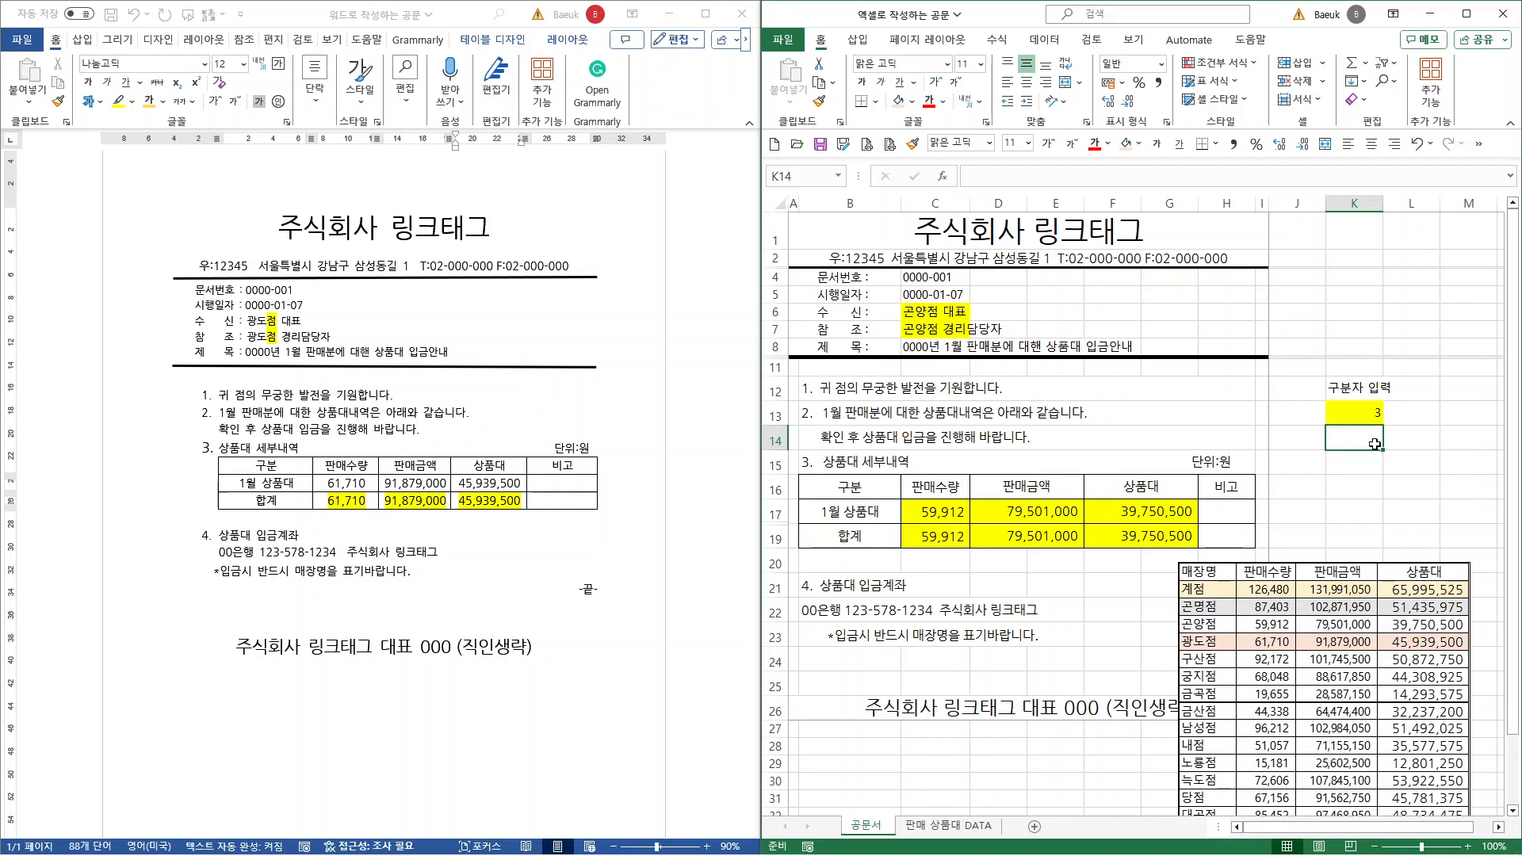
# Set the 구분자 in K13 to 4 to fill the letter for 광도점.
pyautogui.click(1382, 416)
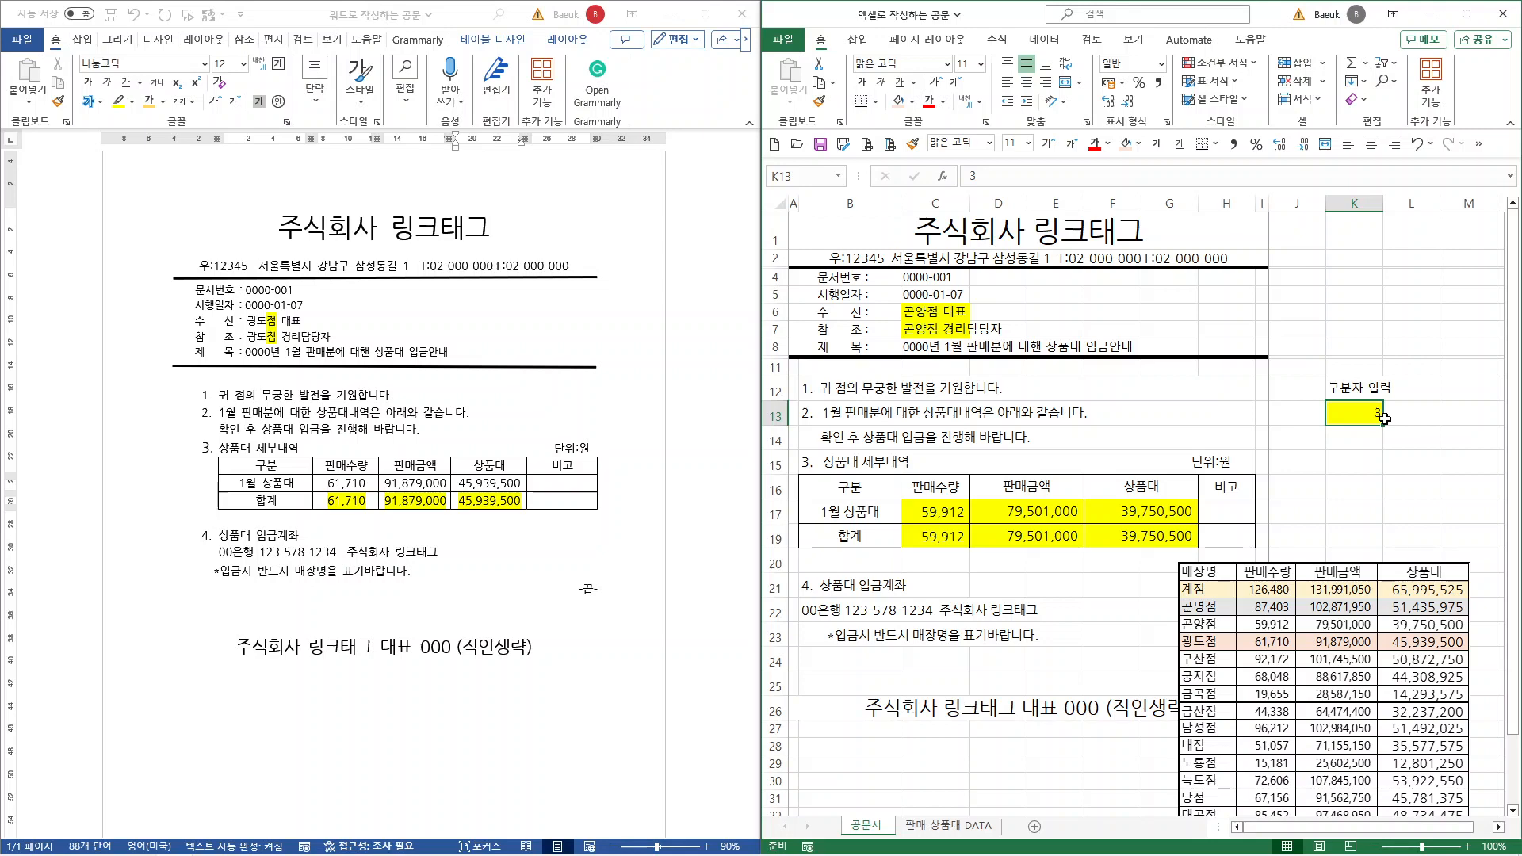
pyautogui.write('4')
pyautogui.press('Return')
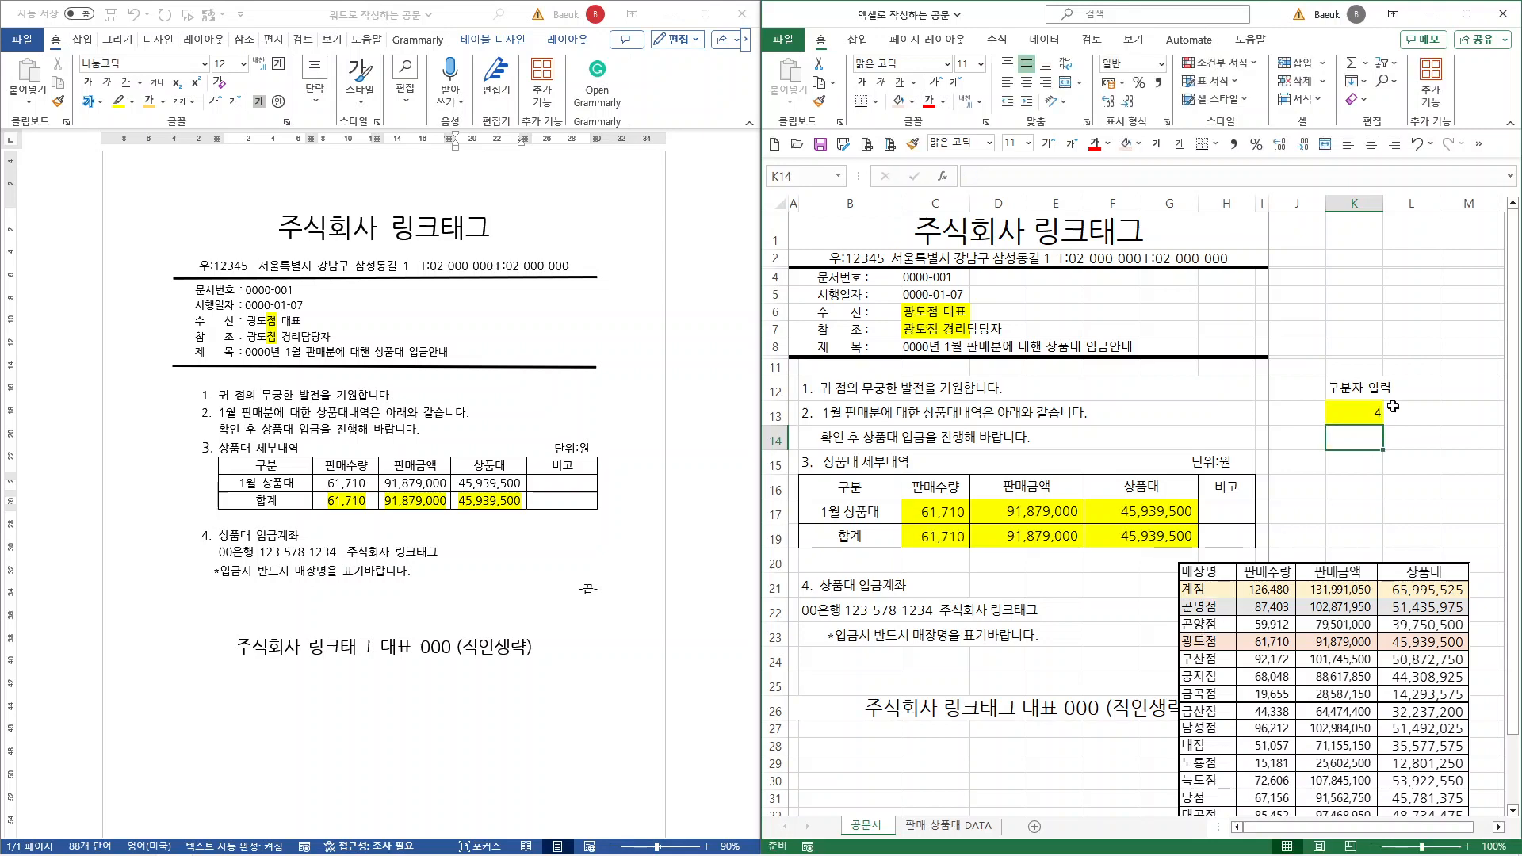
# Set the 구분자 in K13 to 5 to fill the letter for 구산점.
pyautogui.click(1375, 415)
pyautogui.write('5')
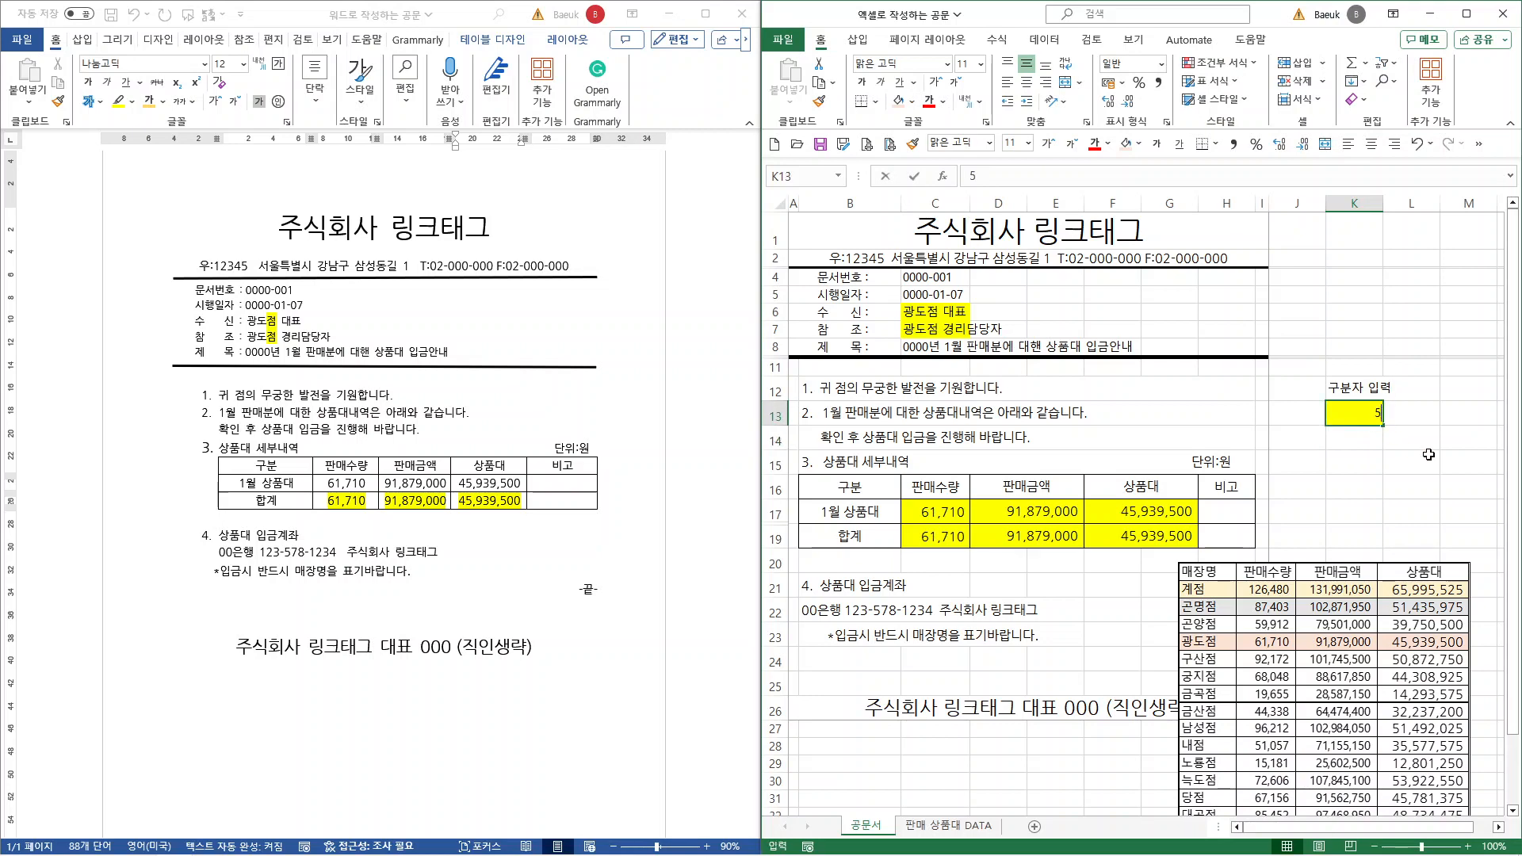
pyautogui.press('Return')
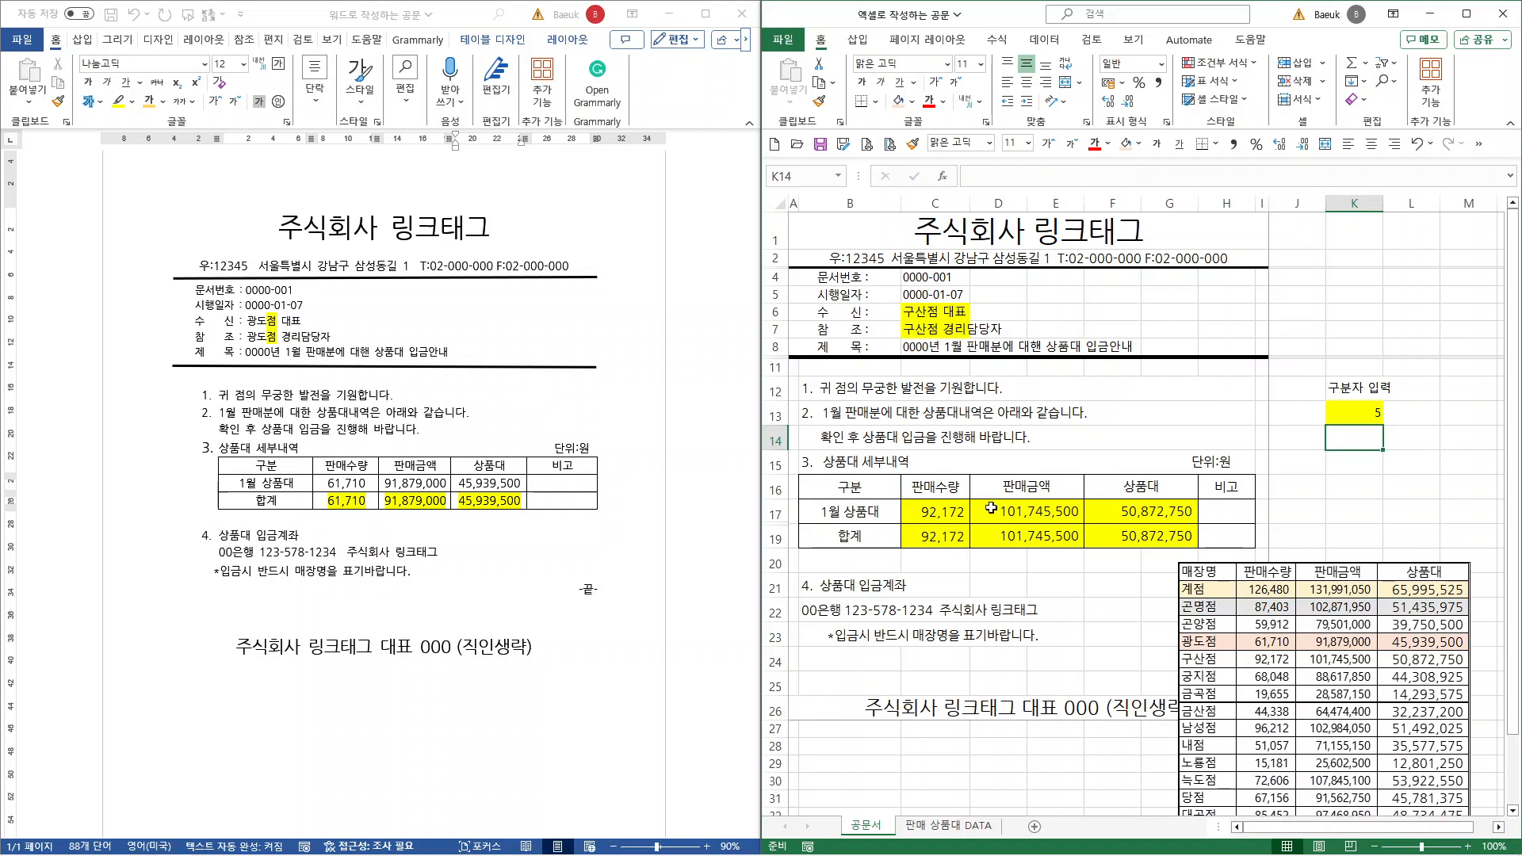
# Set the 구분자 in K13 to 6 to fill the letter for 궁지점.
pyautogui.click(1366, 415)
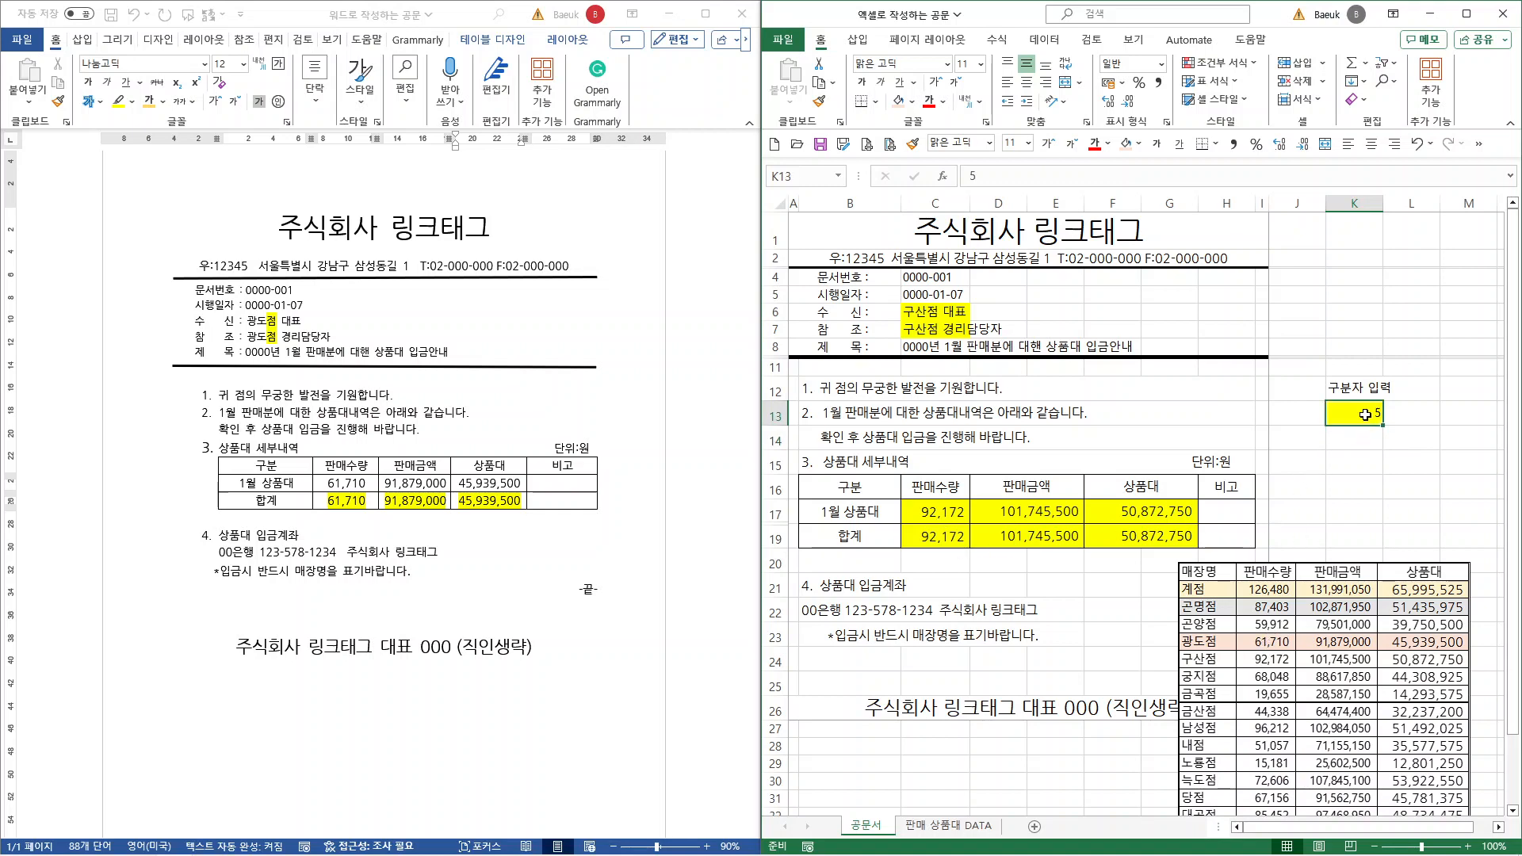
pyautogui.write('6')
pyautogui.press('Return')
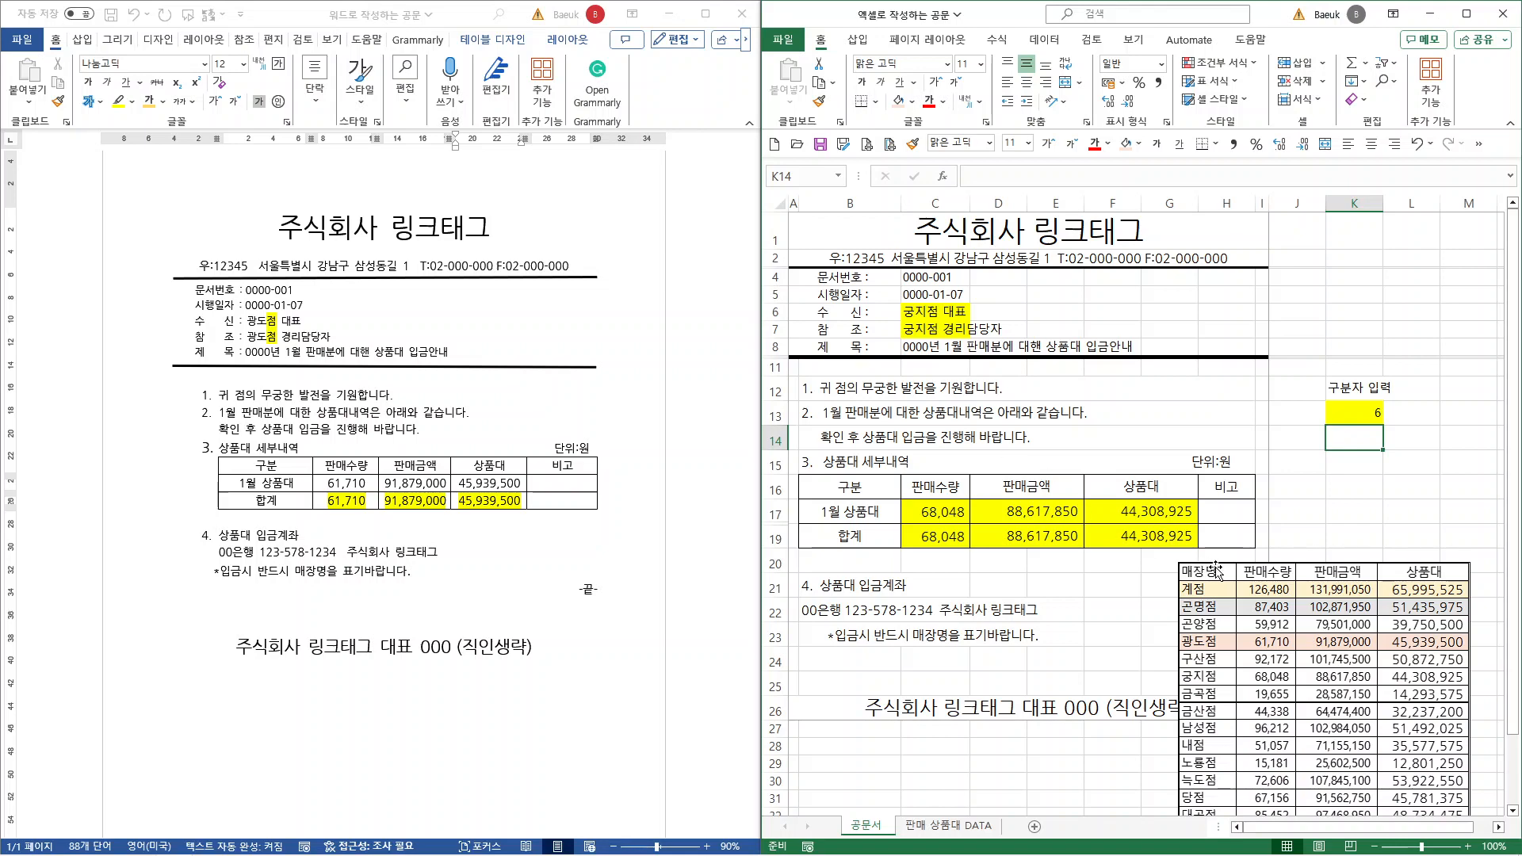
# Inspect the lookup formulas behind the recipient in C6 and the sales amount in D17, plus the linked branch table picture's source reference.
pyautogui.click(950, 313)
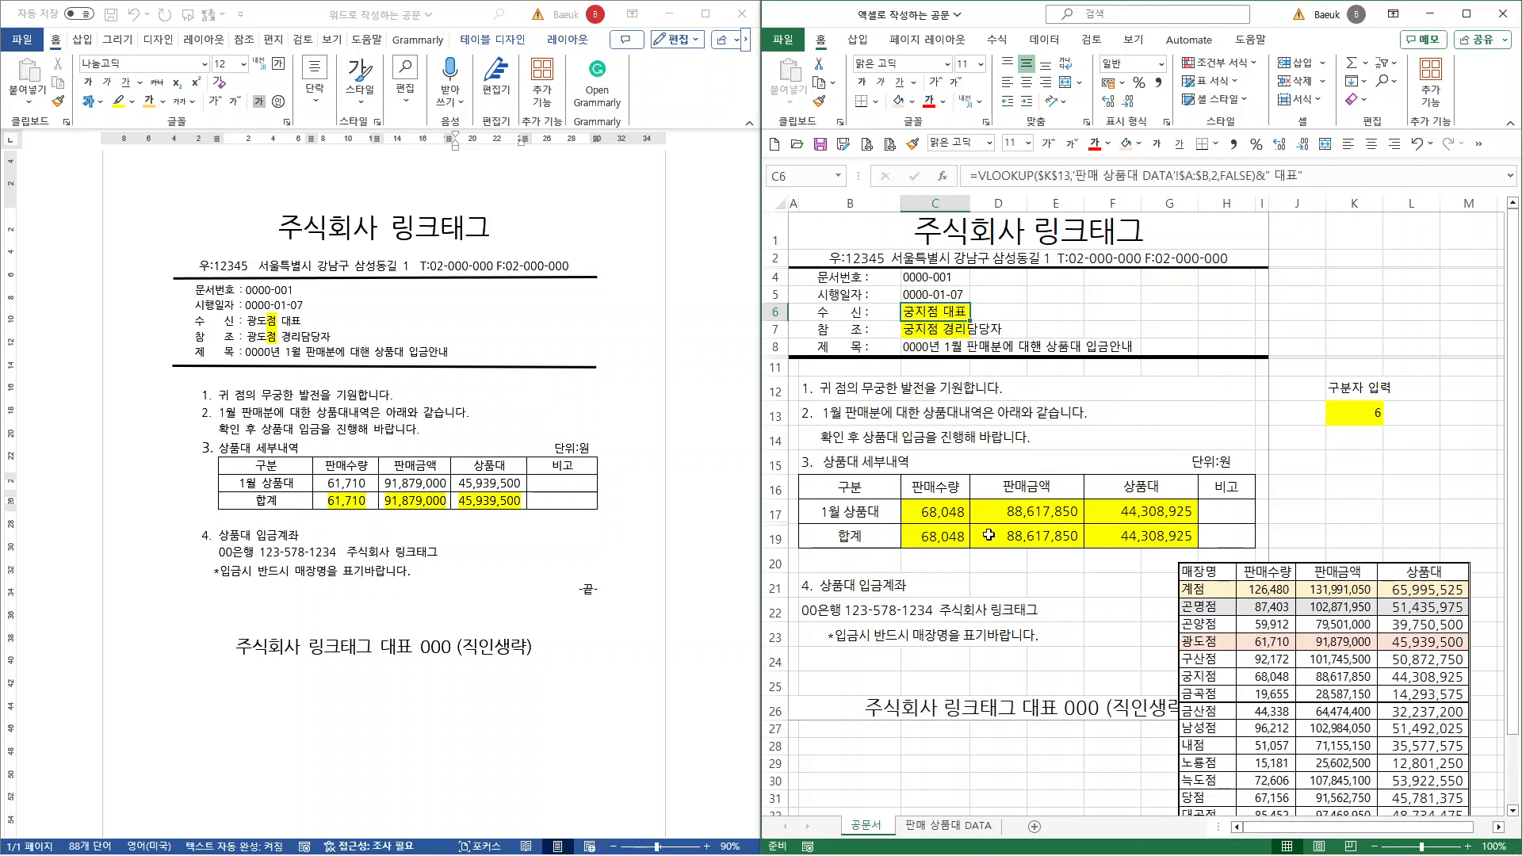
pyautogui.click(1263, 634)
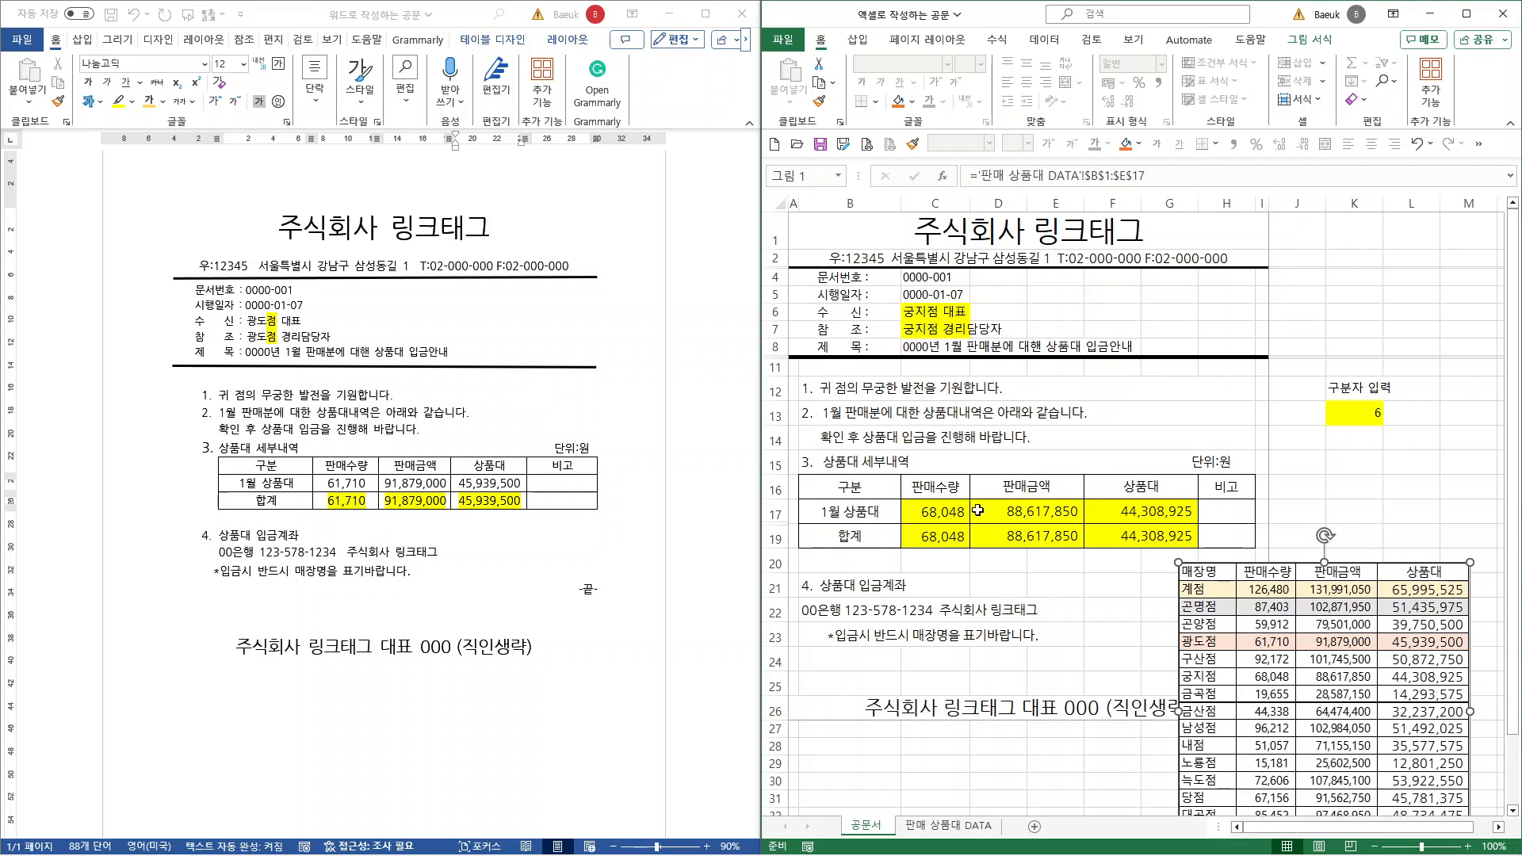
pyautogui.click(1027, 523)
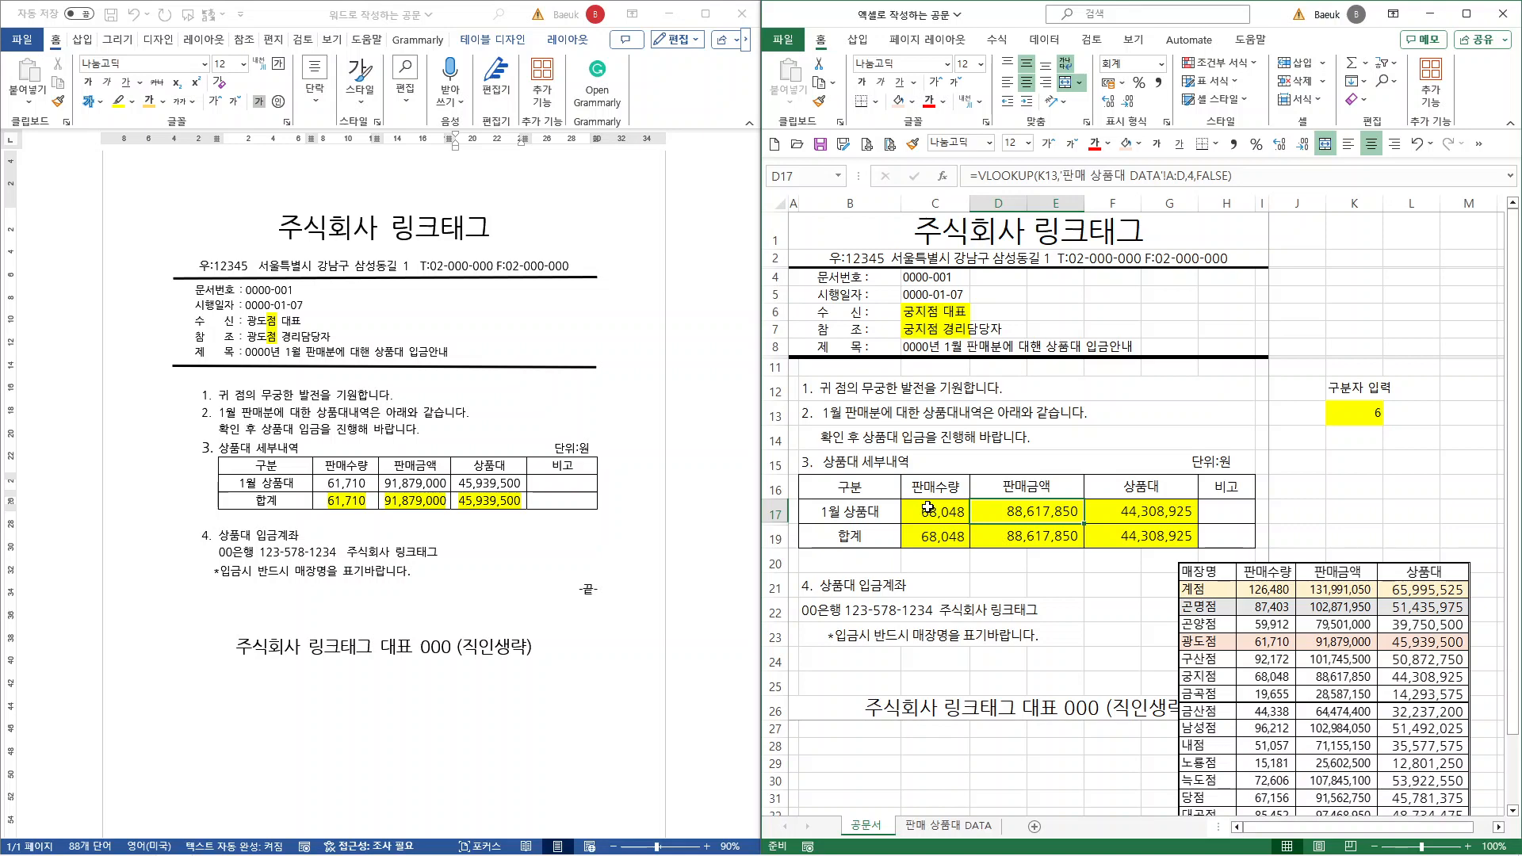
# Examine the 공문서 sheet's column and row structure down to the last worksheet row in column B, and return to A1.
pyautogui.click(939, 204)
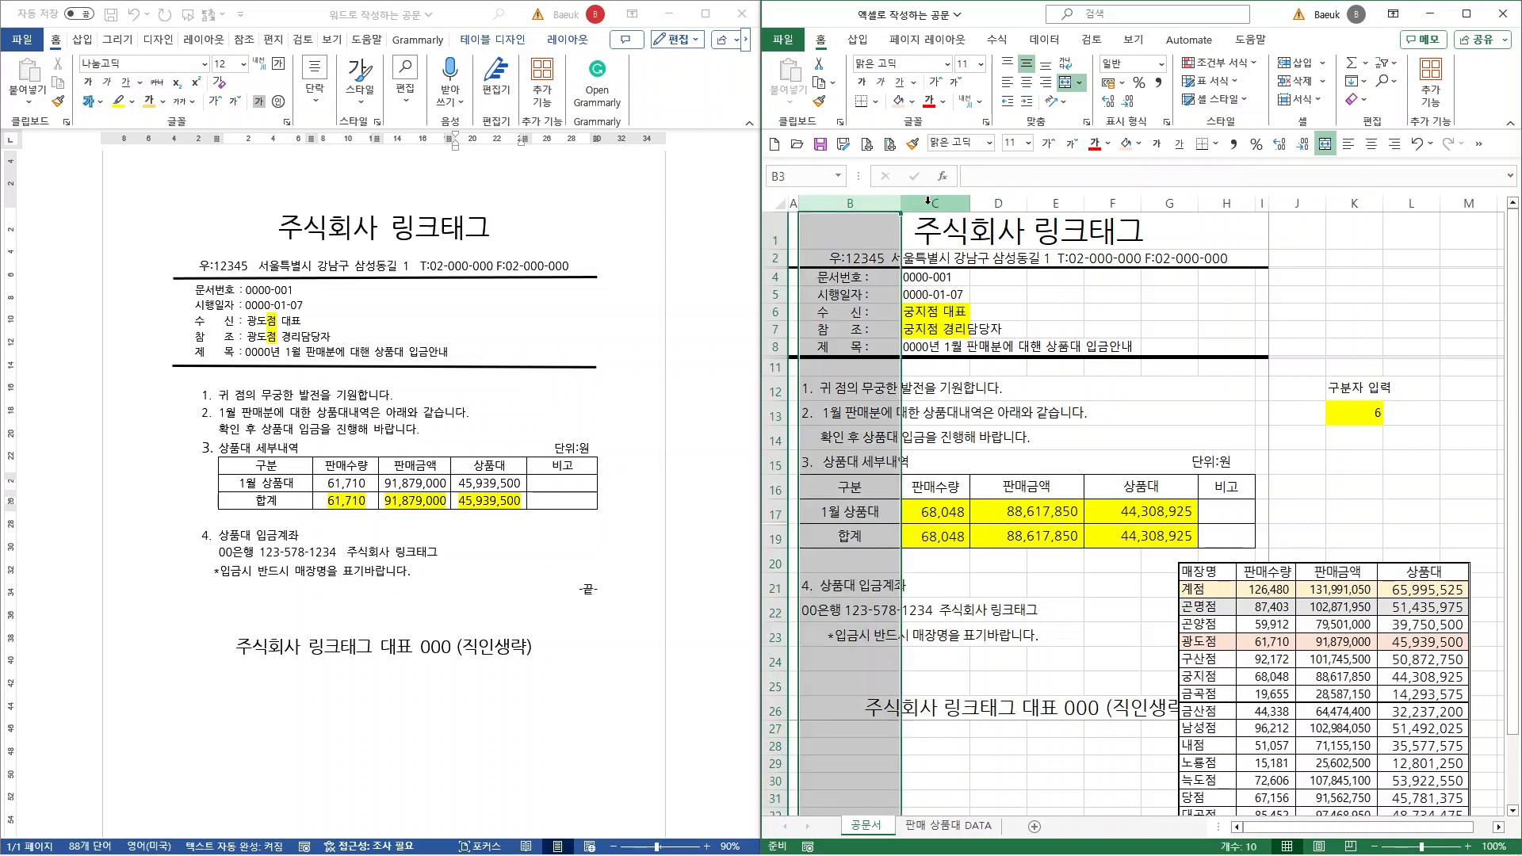
pyautogui.click(776, 239)
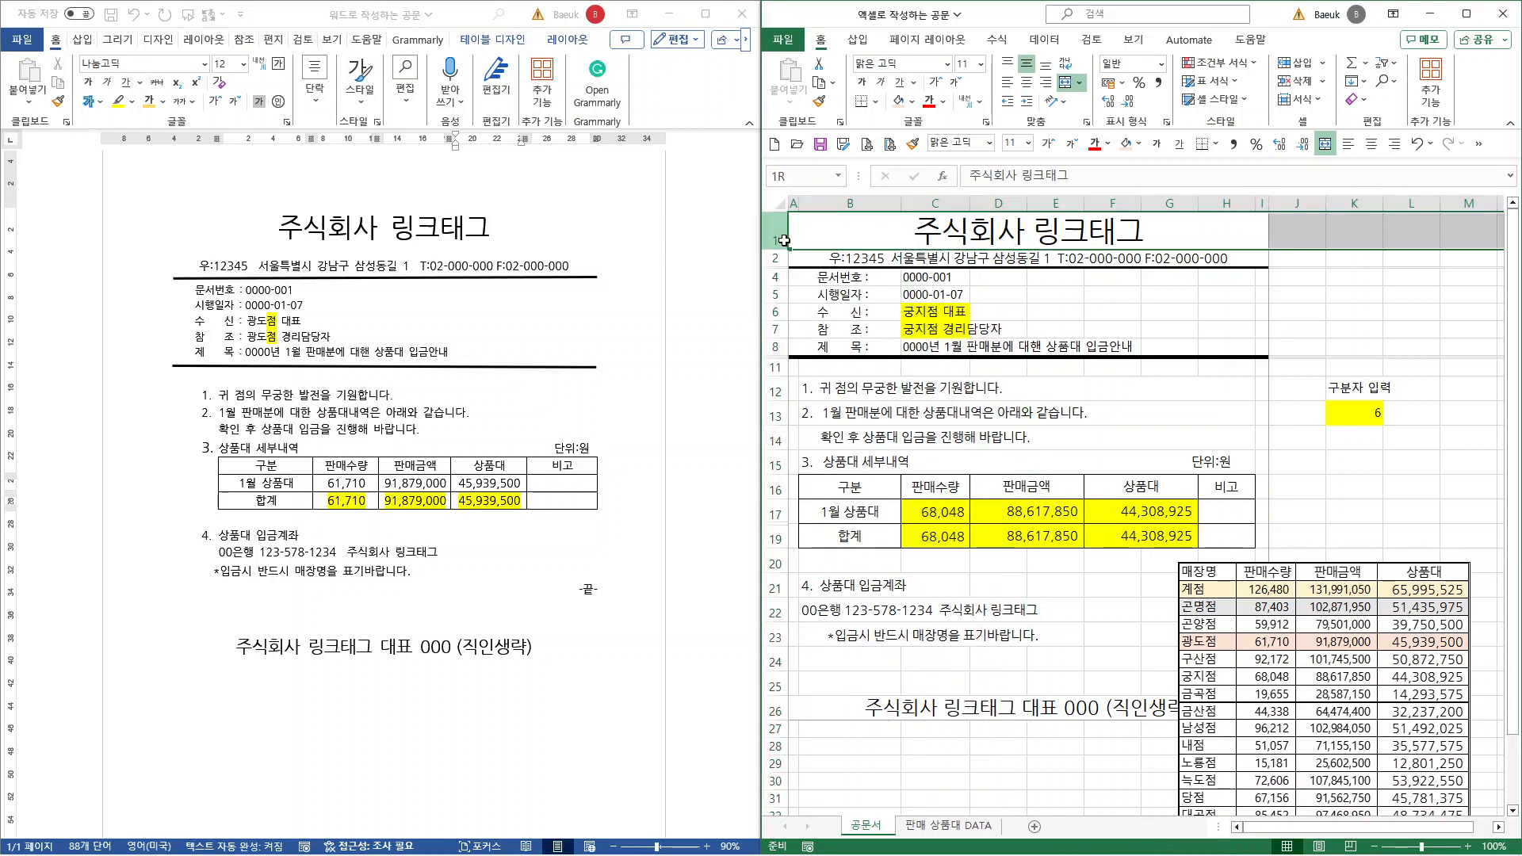
pyautogui.click(779, 294)
pyautogui.click(822, 741)
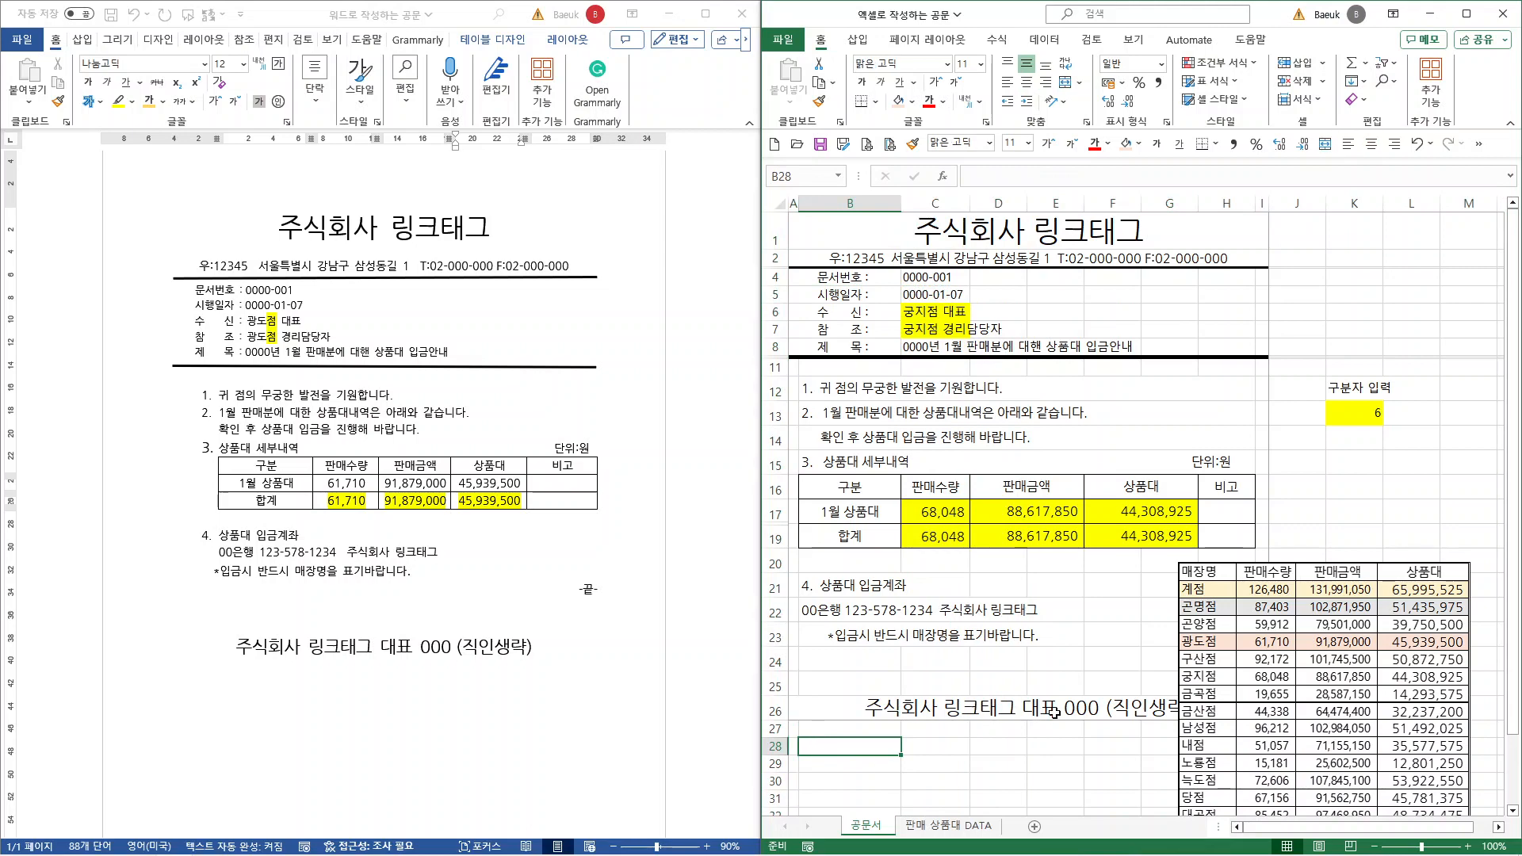
pyautogui.hotkey('ctrl', 'Down')
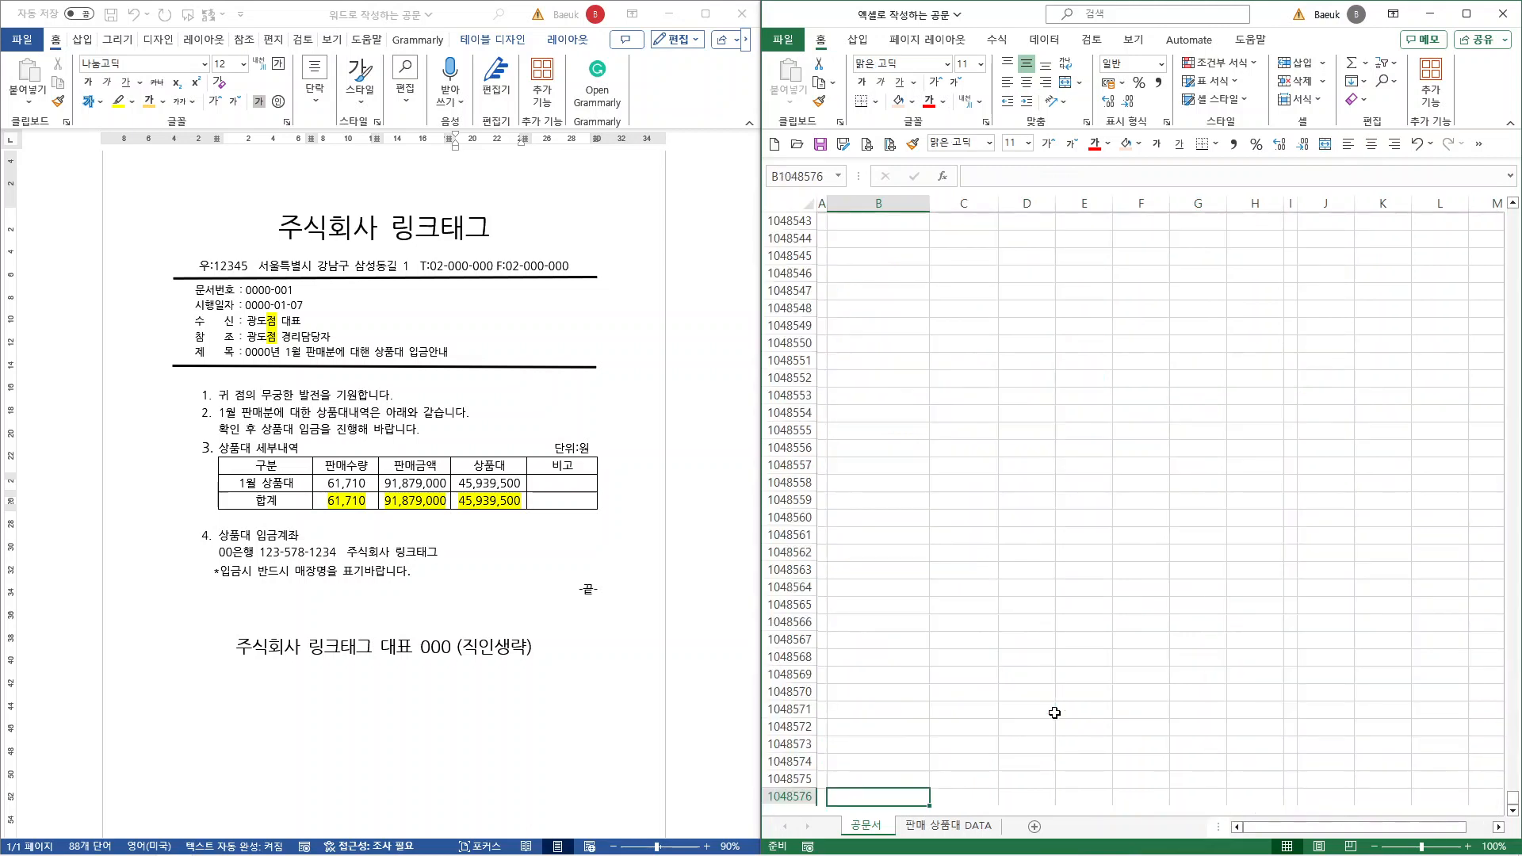
pyautogui.hotkey('ctrl', 'Left')
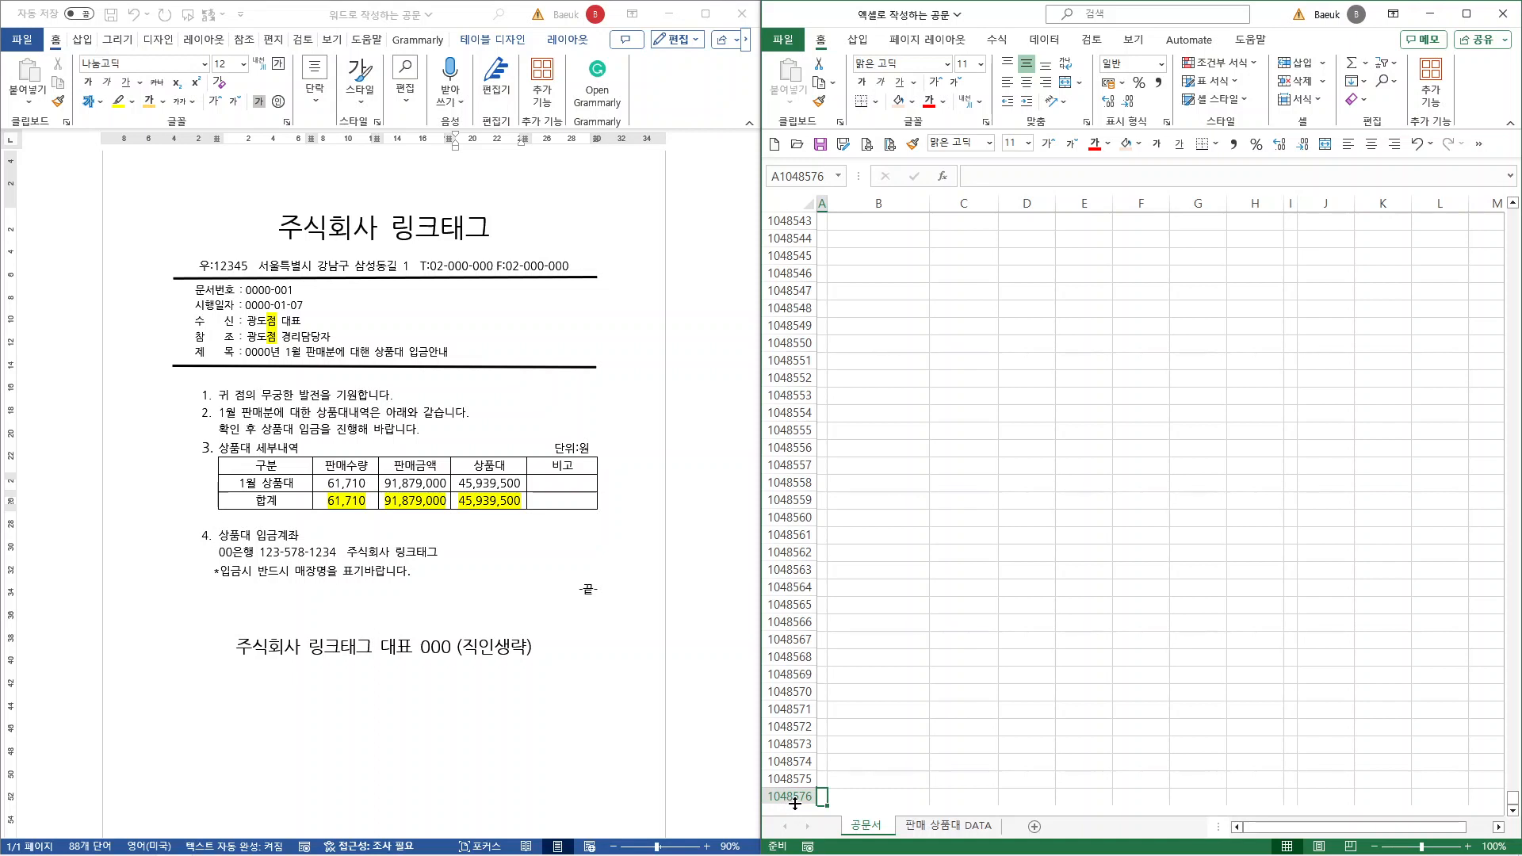
pyautogui.click(861, 799)
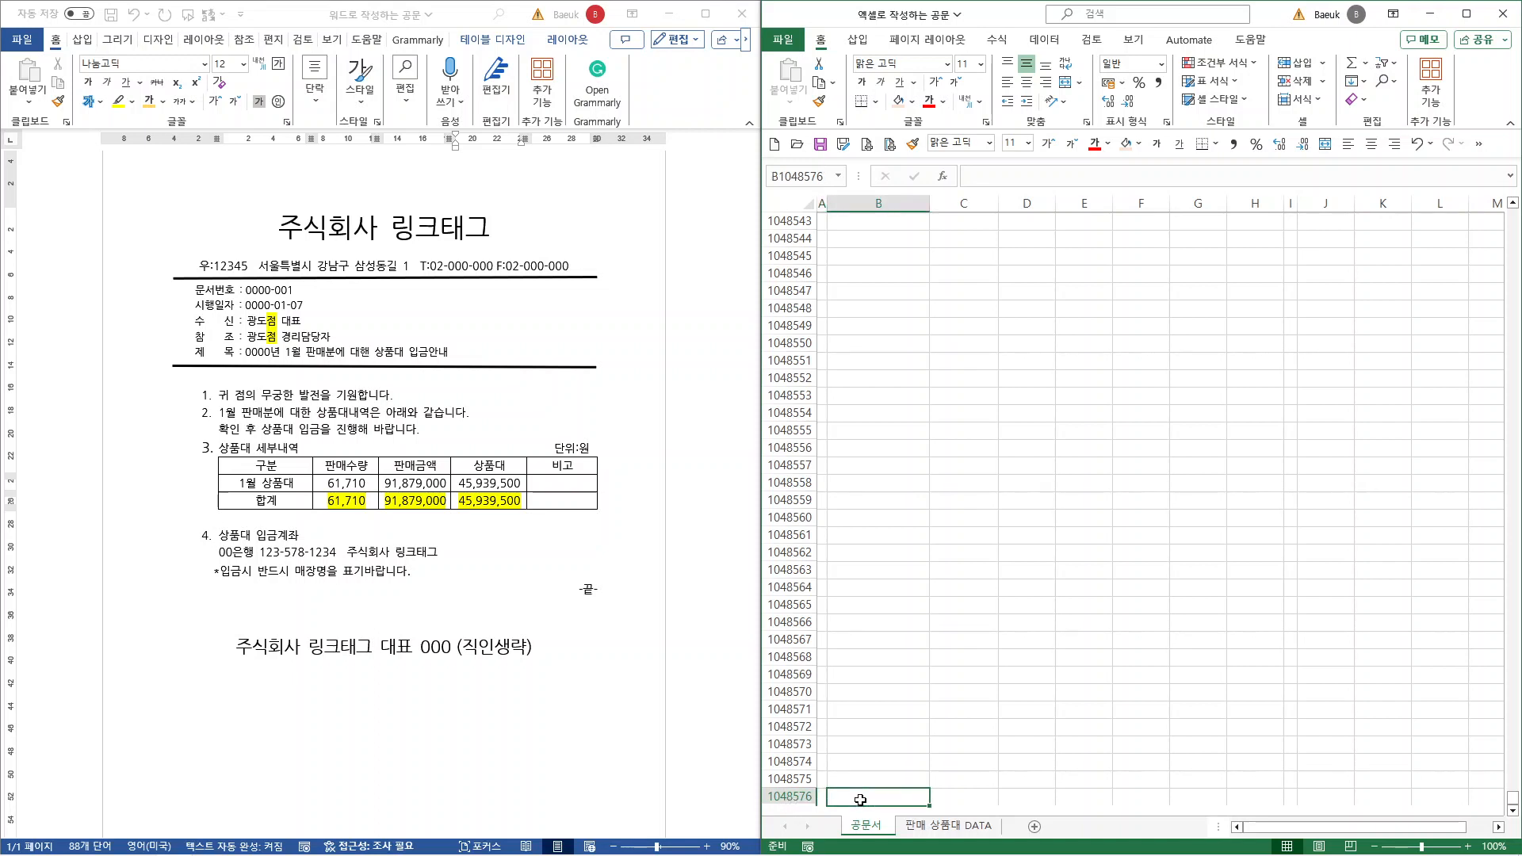
pyautogui.hotkey('ctrl', 'Up')
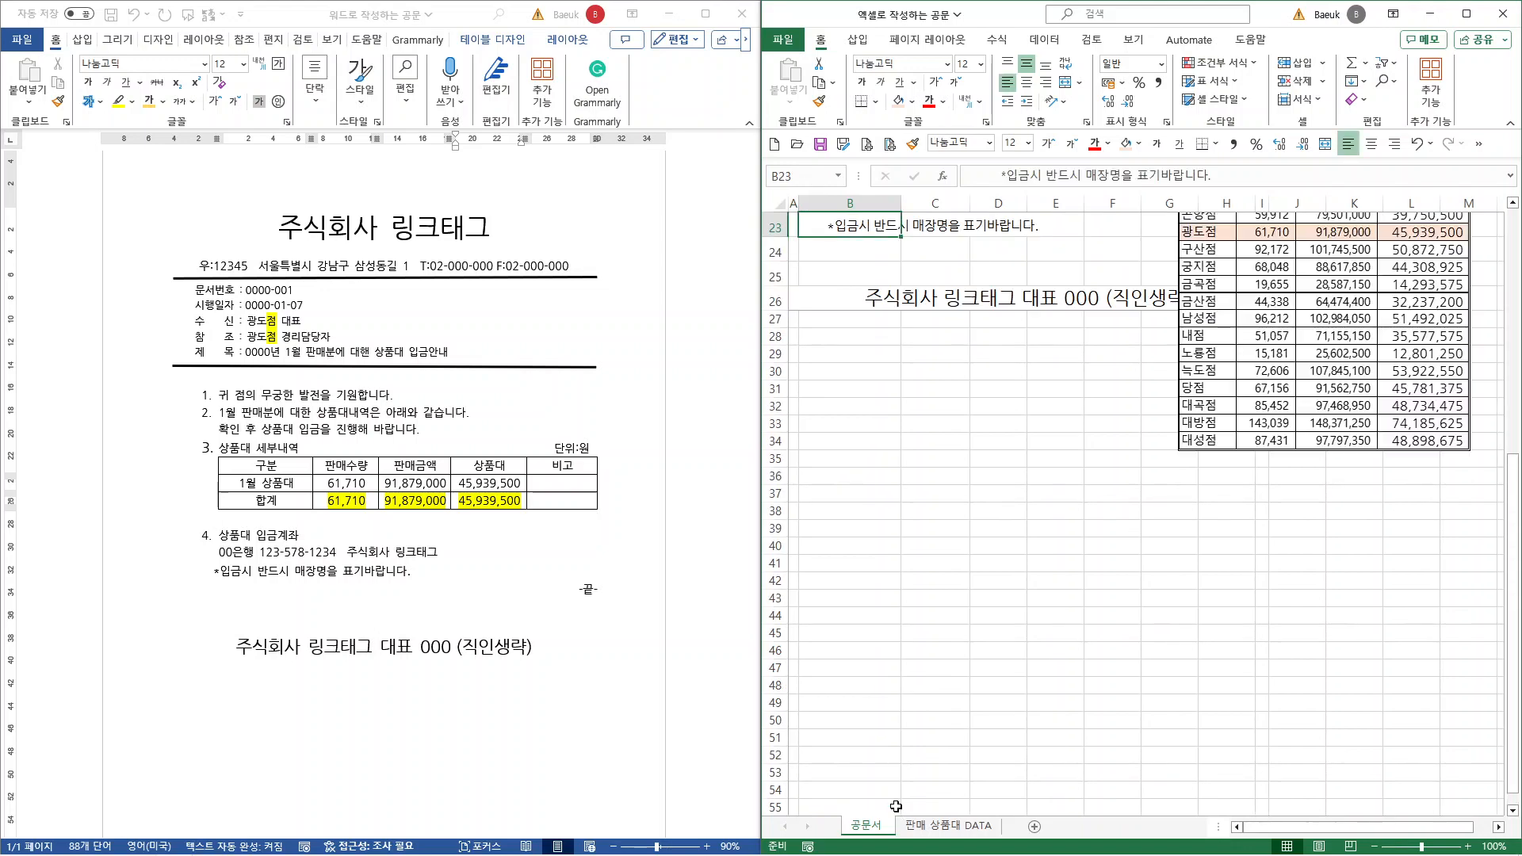
pyautogui.hotkey('ctrl', 'Home')
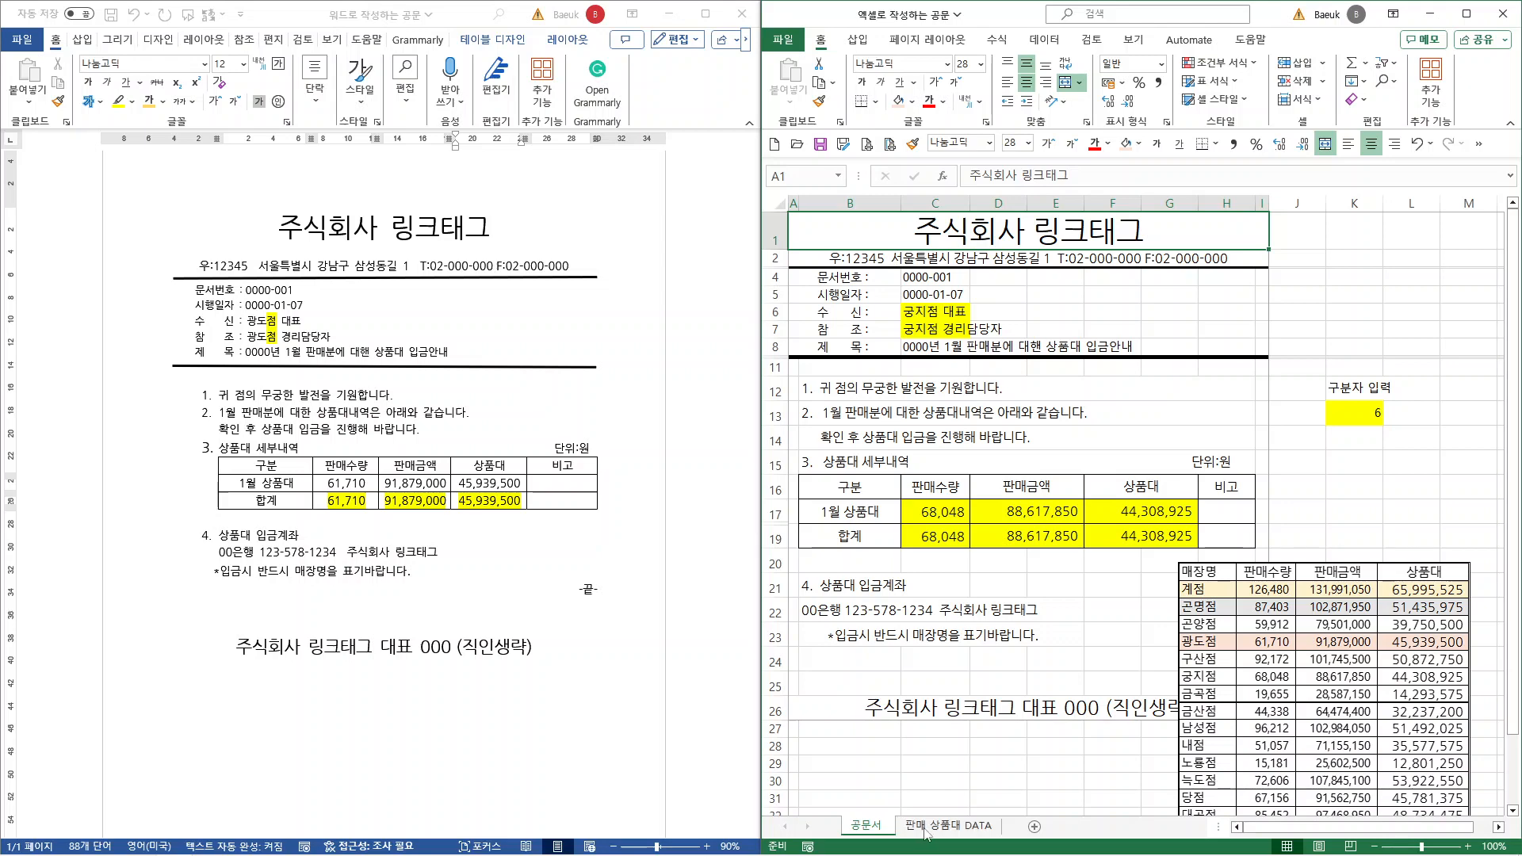
# View the source table on the 판매 상품대 DATA sheet, and move its linked picture on 공문서 to start around F21.
pyautogui.click(928, 827)
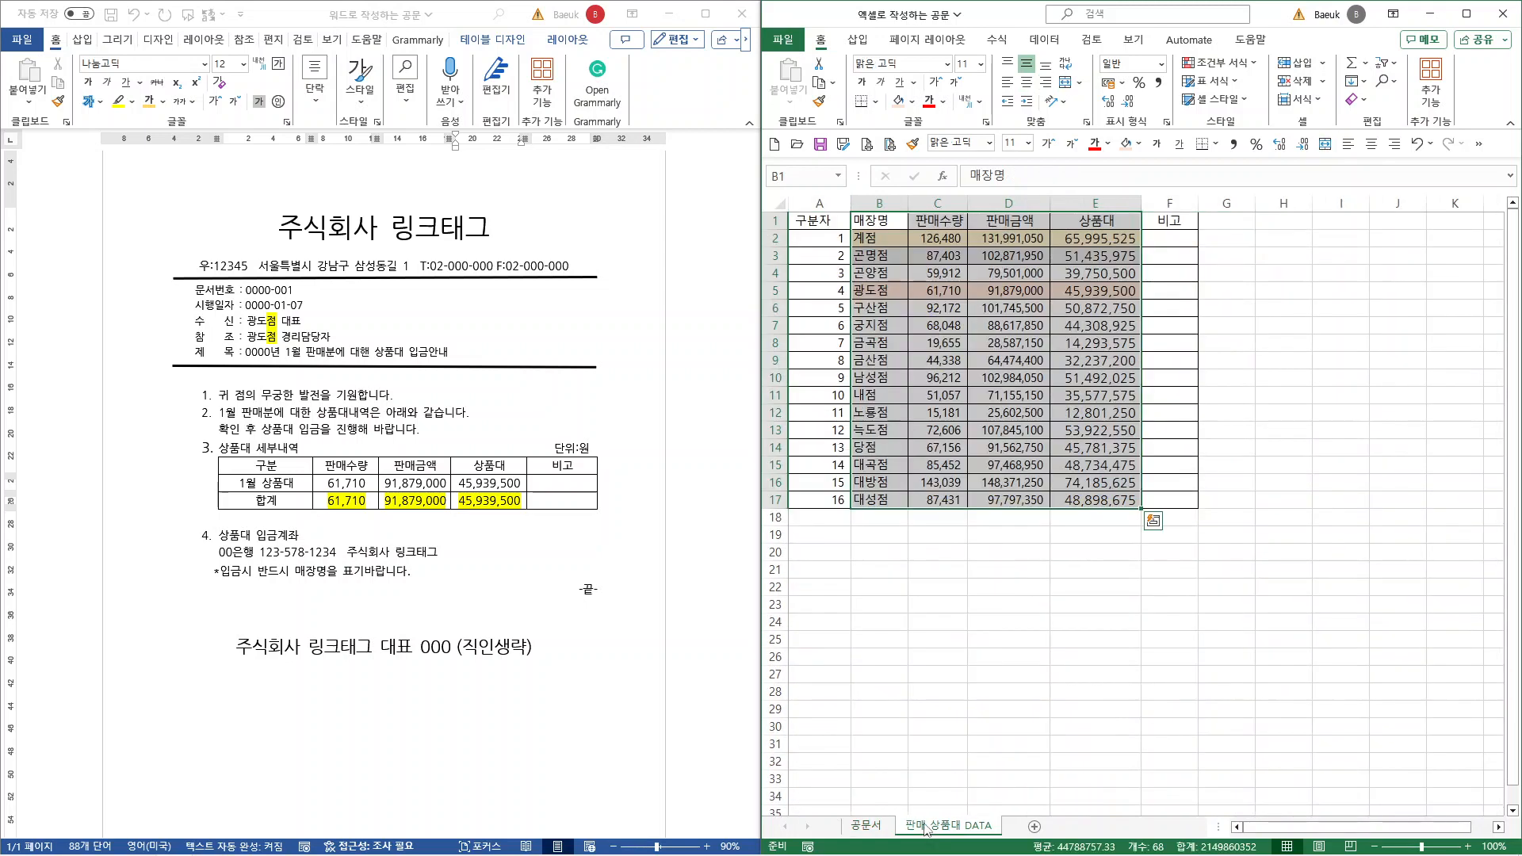
pyautogui.click(859, 827)
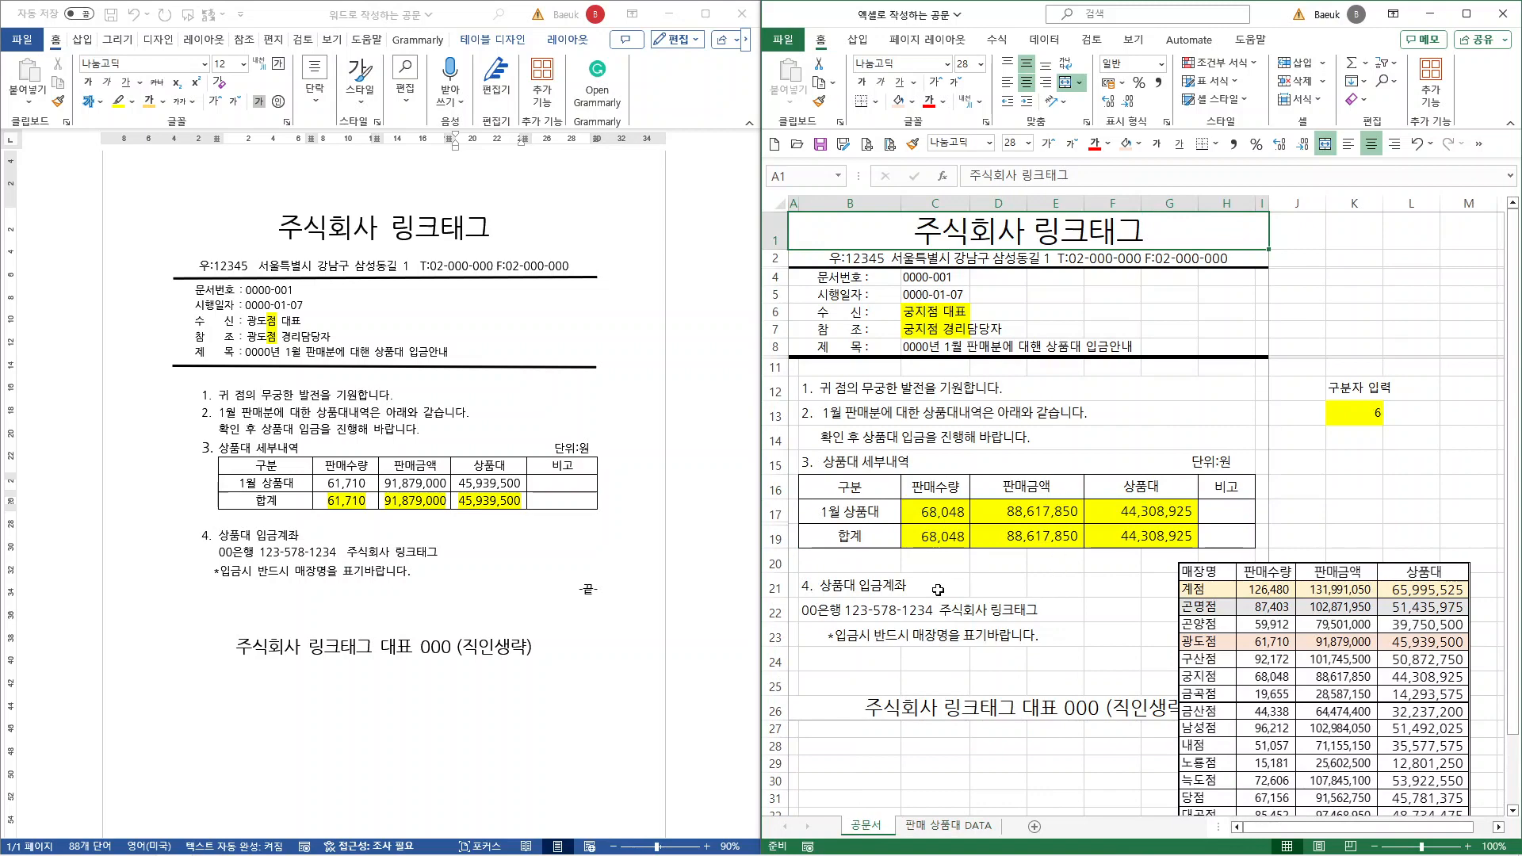
pyautogui.moveTo(1288, 571); pyautogui.dragTo(1346, 600)
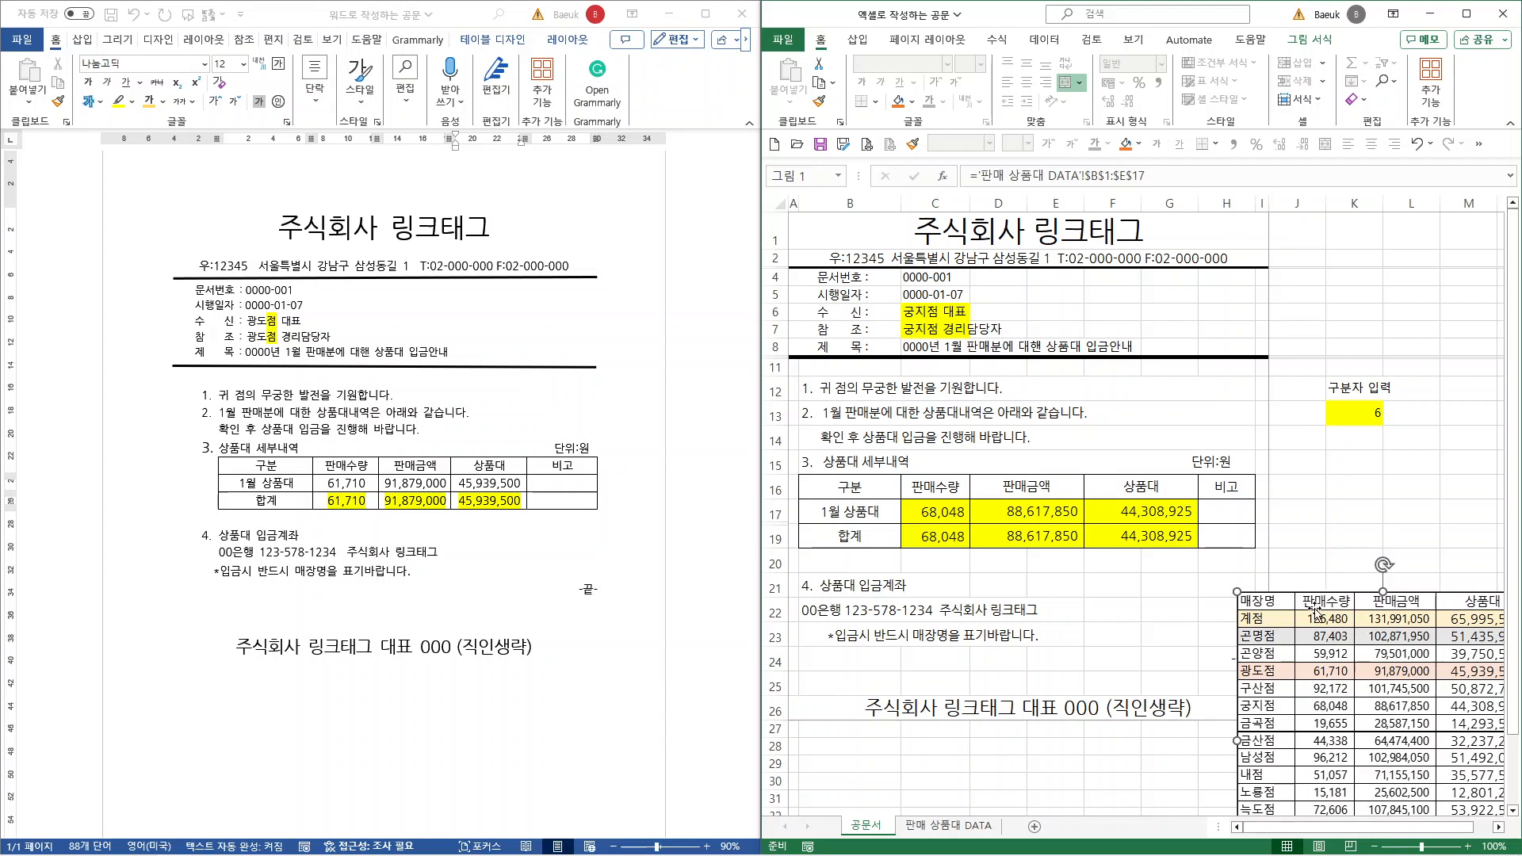
pyautogui.moveTo(1316, 611); pyautogui.dragTo(1197, 589)
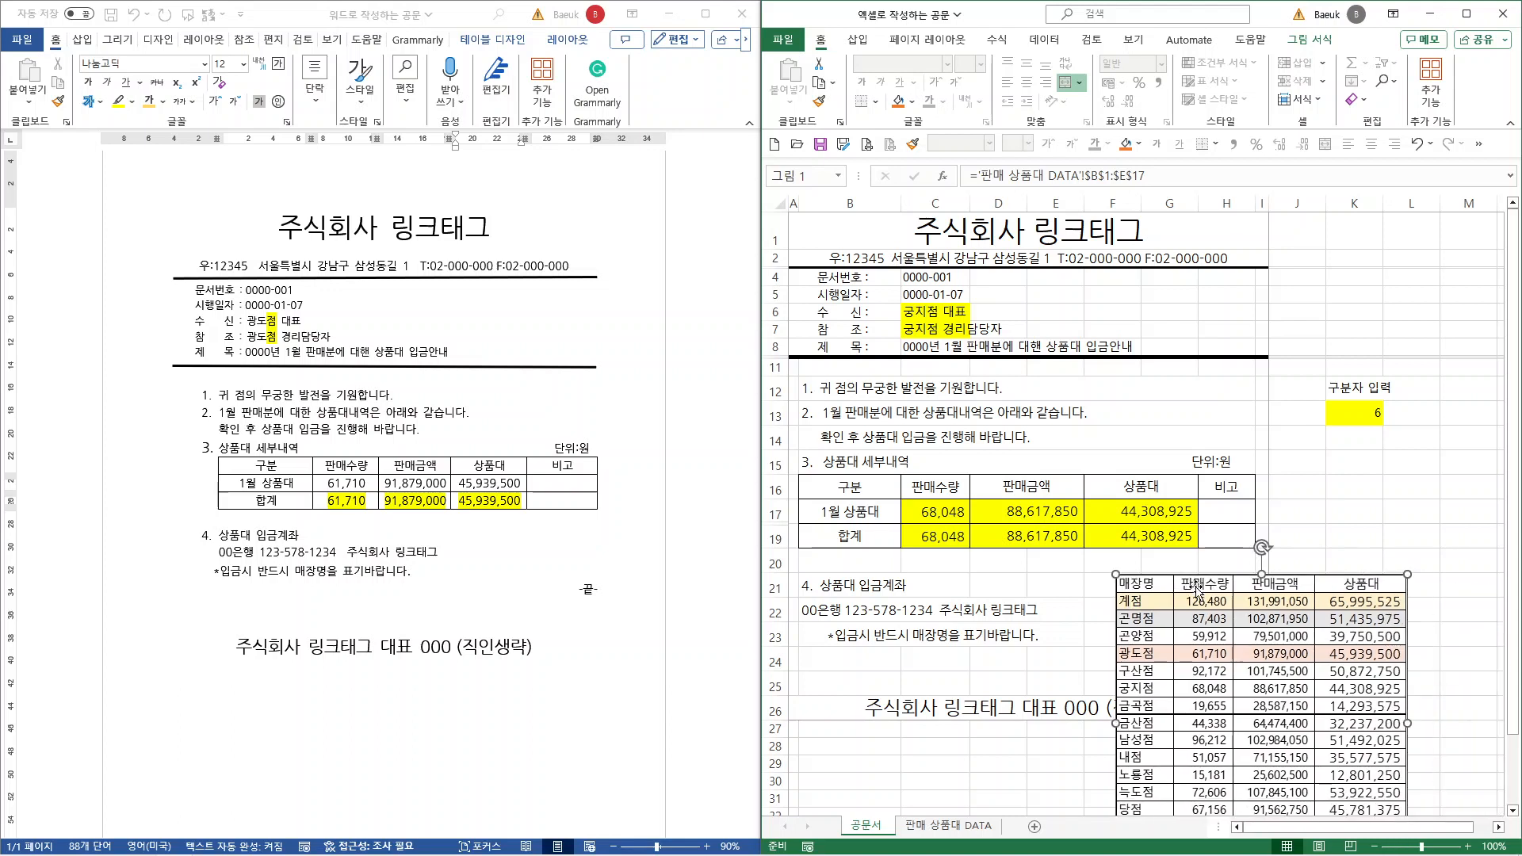